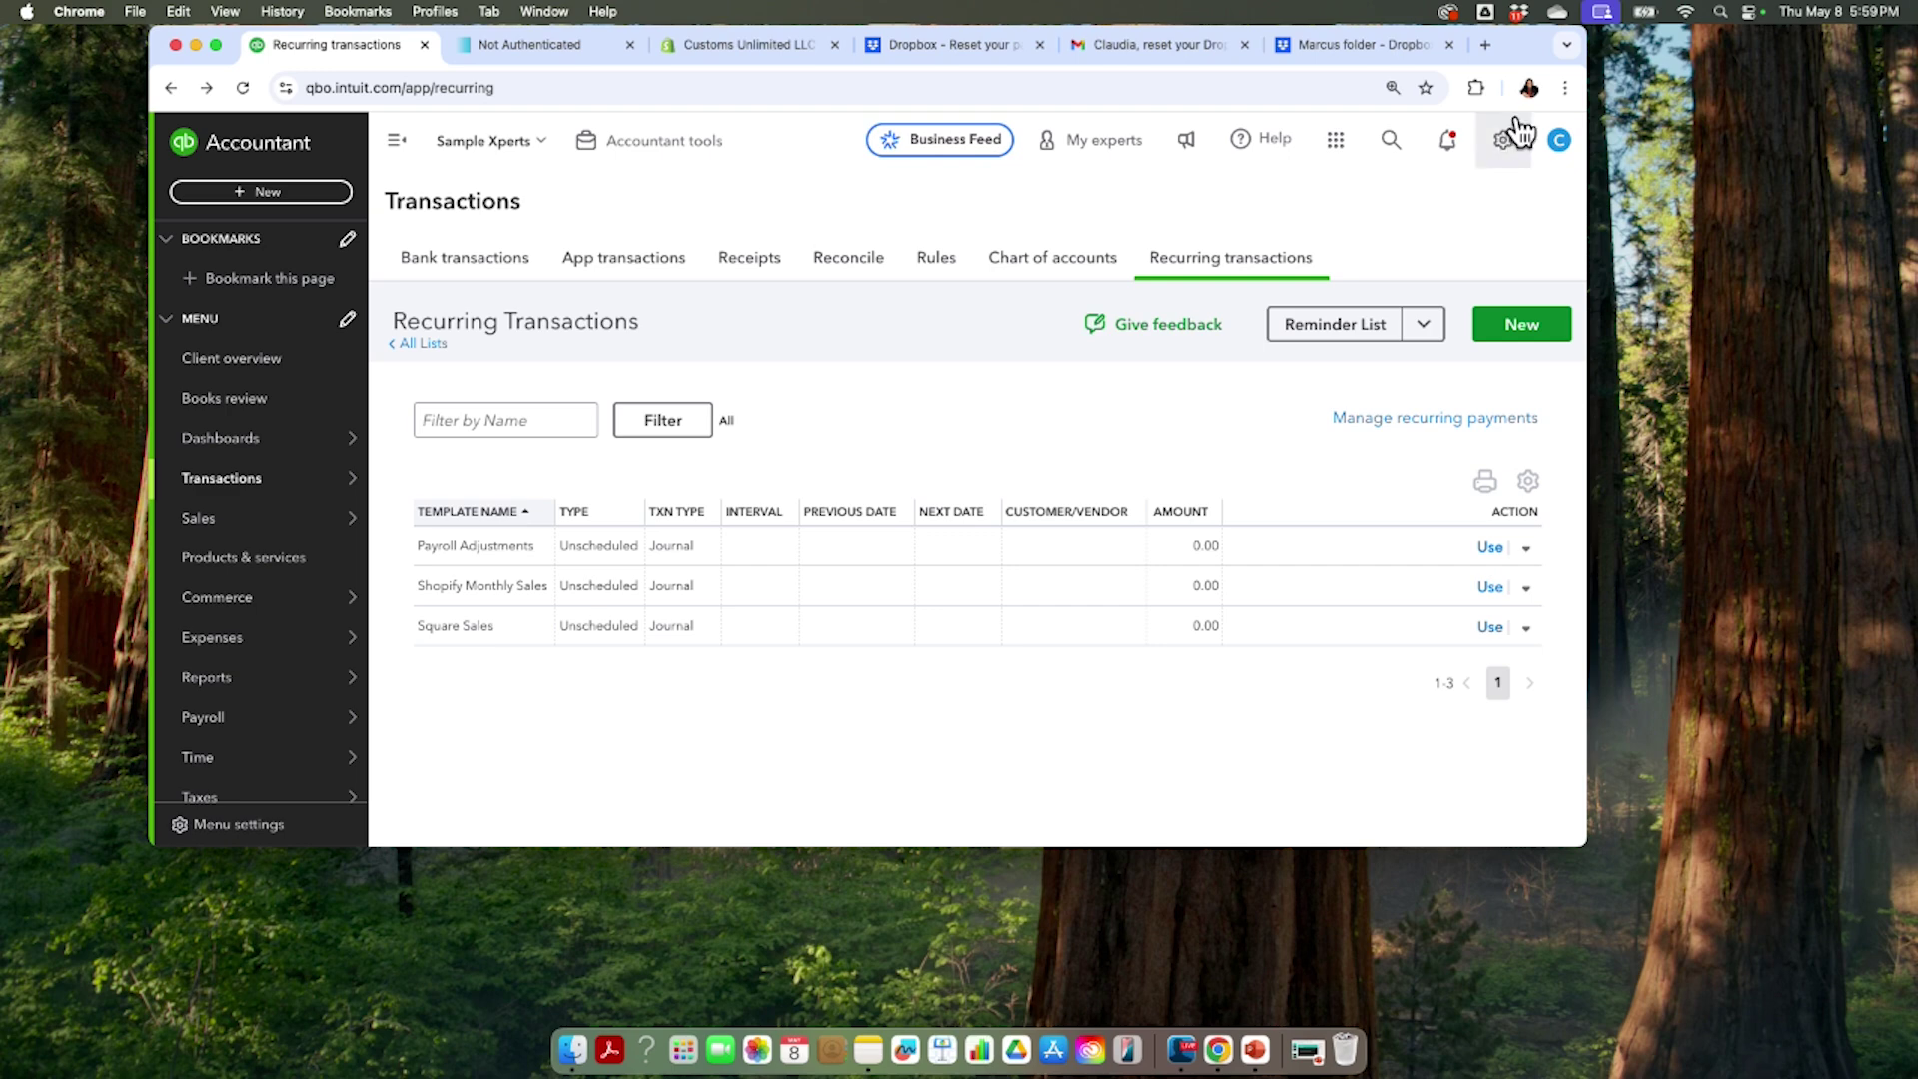
Step: Open the recurring transactions list and start a new template with Sales Receipt as the transaction type
left_click(1517, 127)
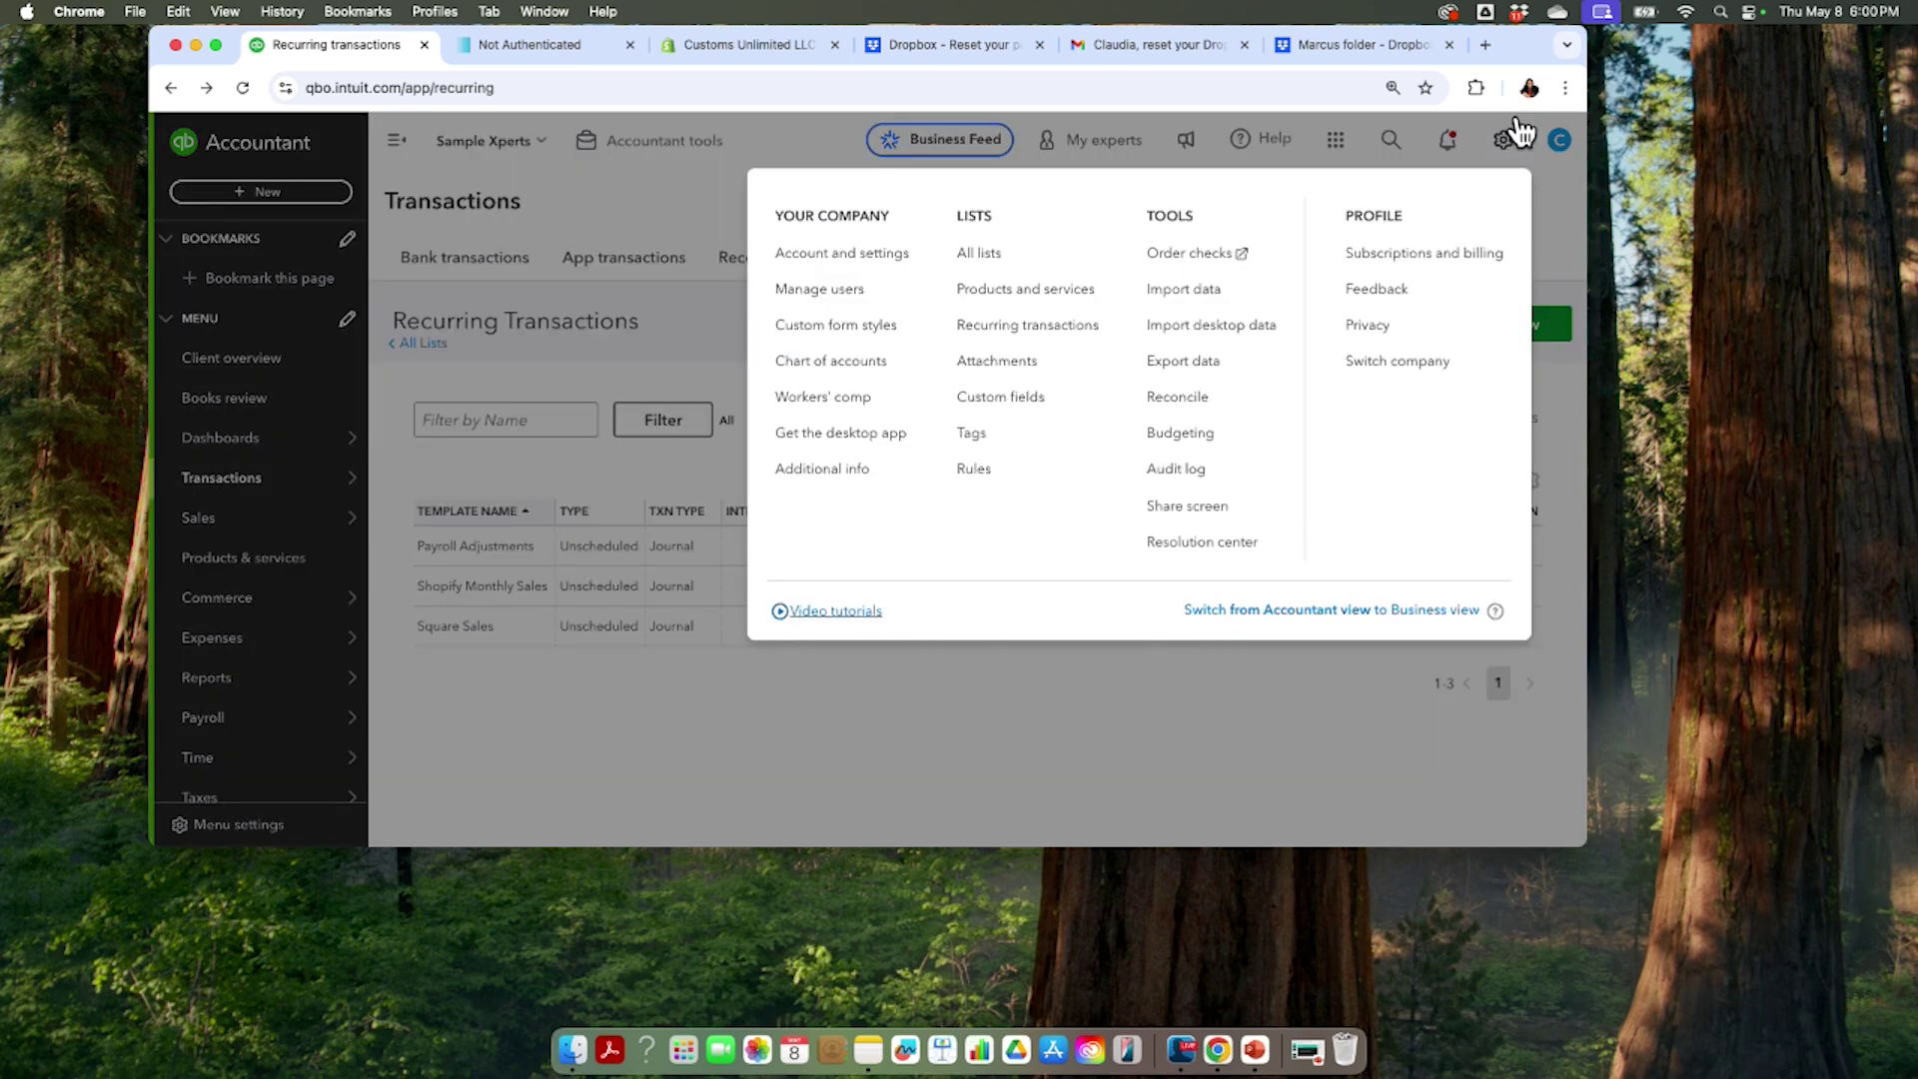
left_click(972, 322)
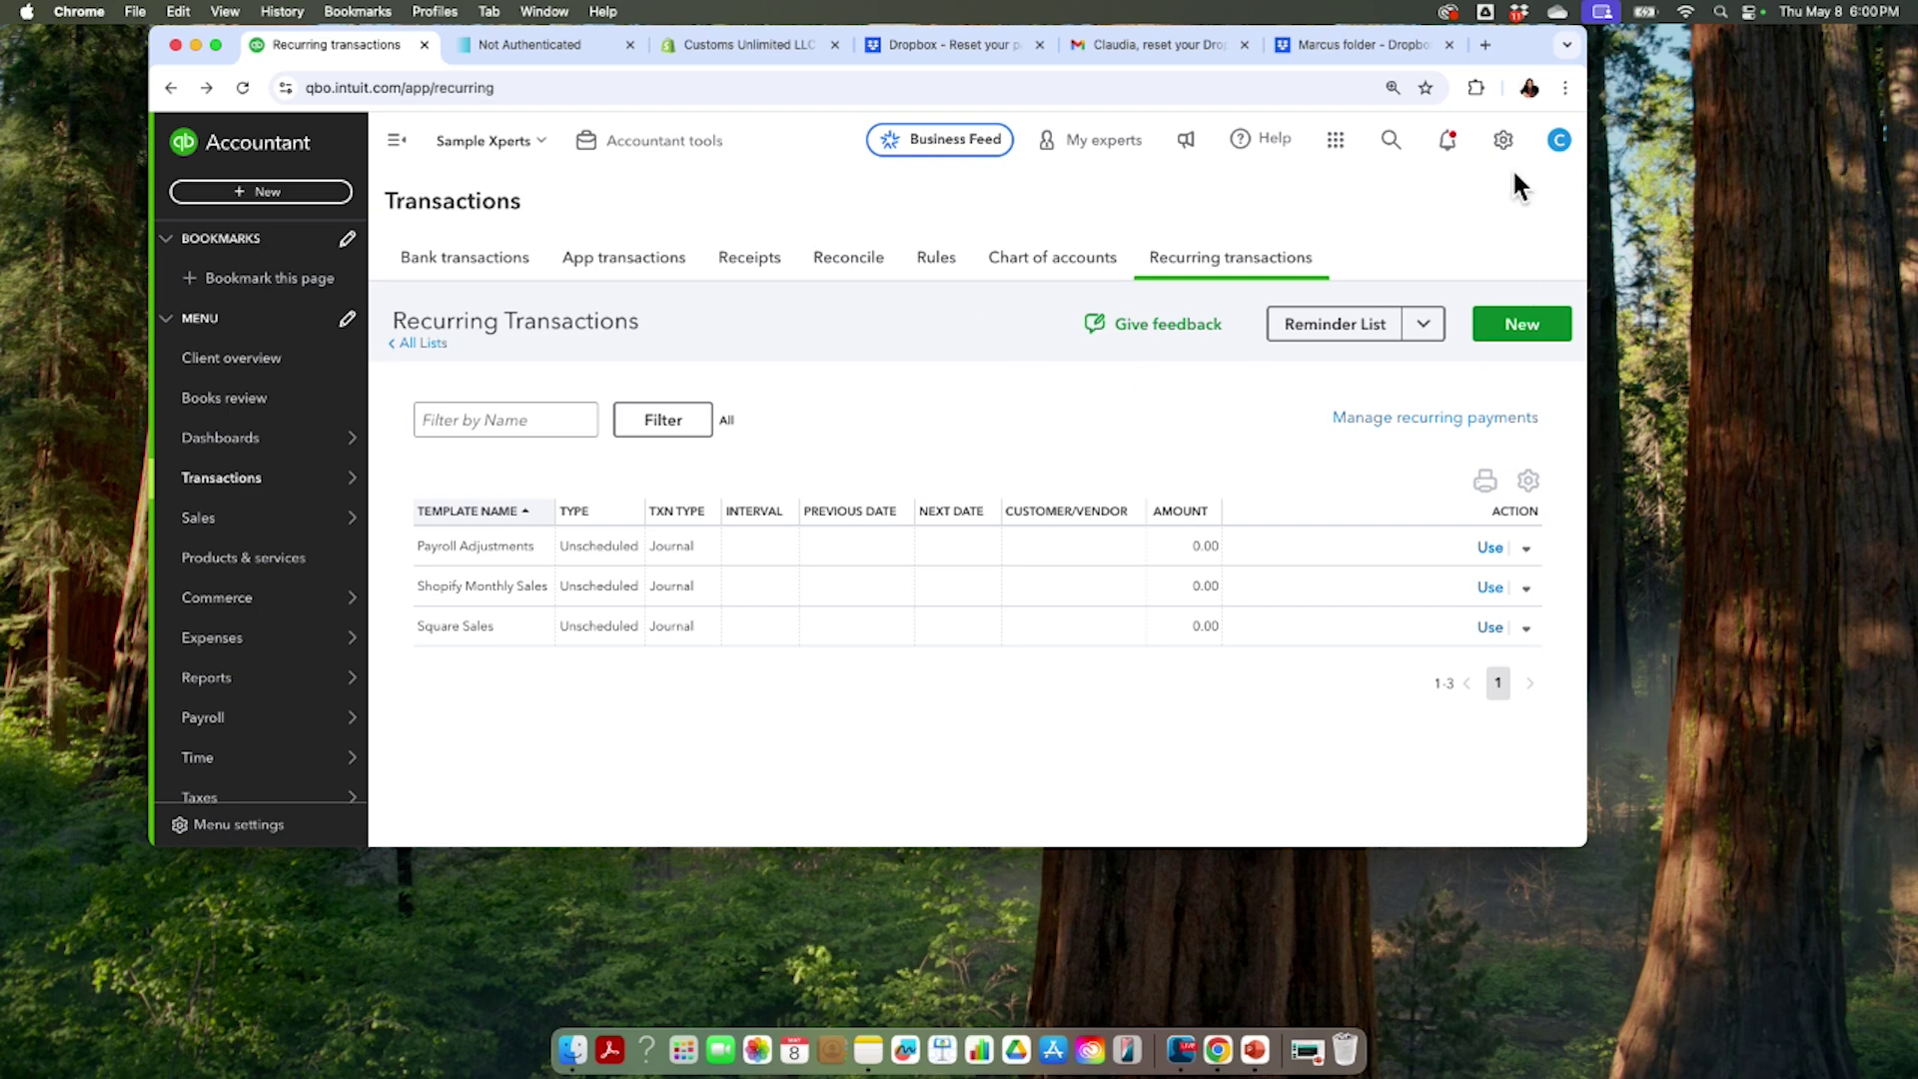
left_click(1509, 311)
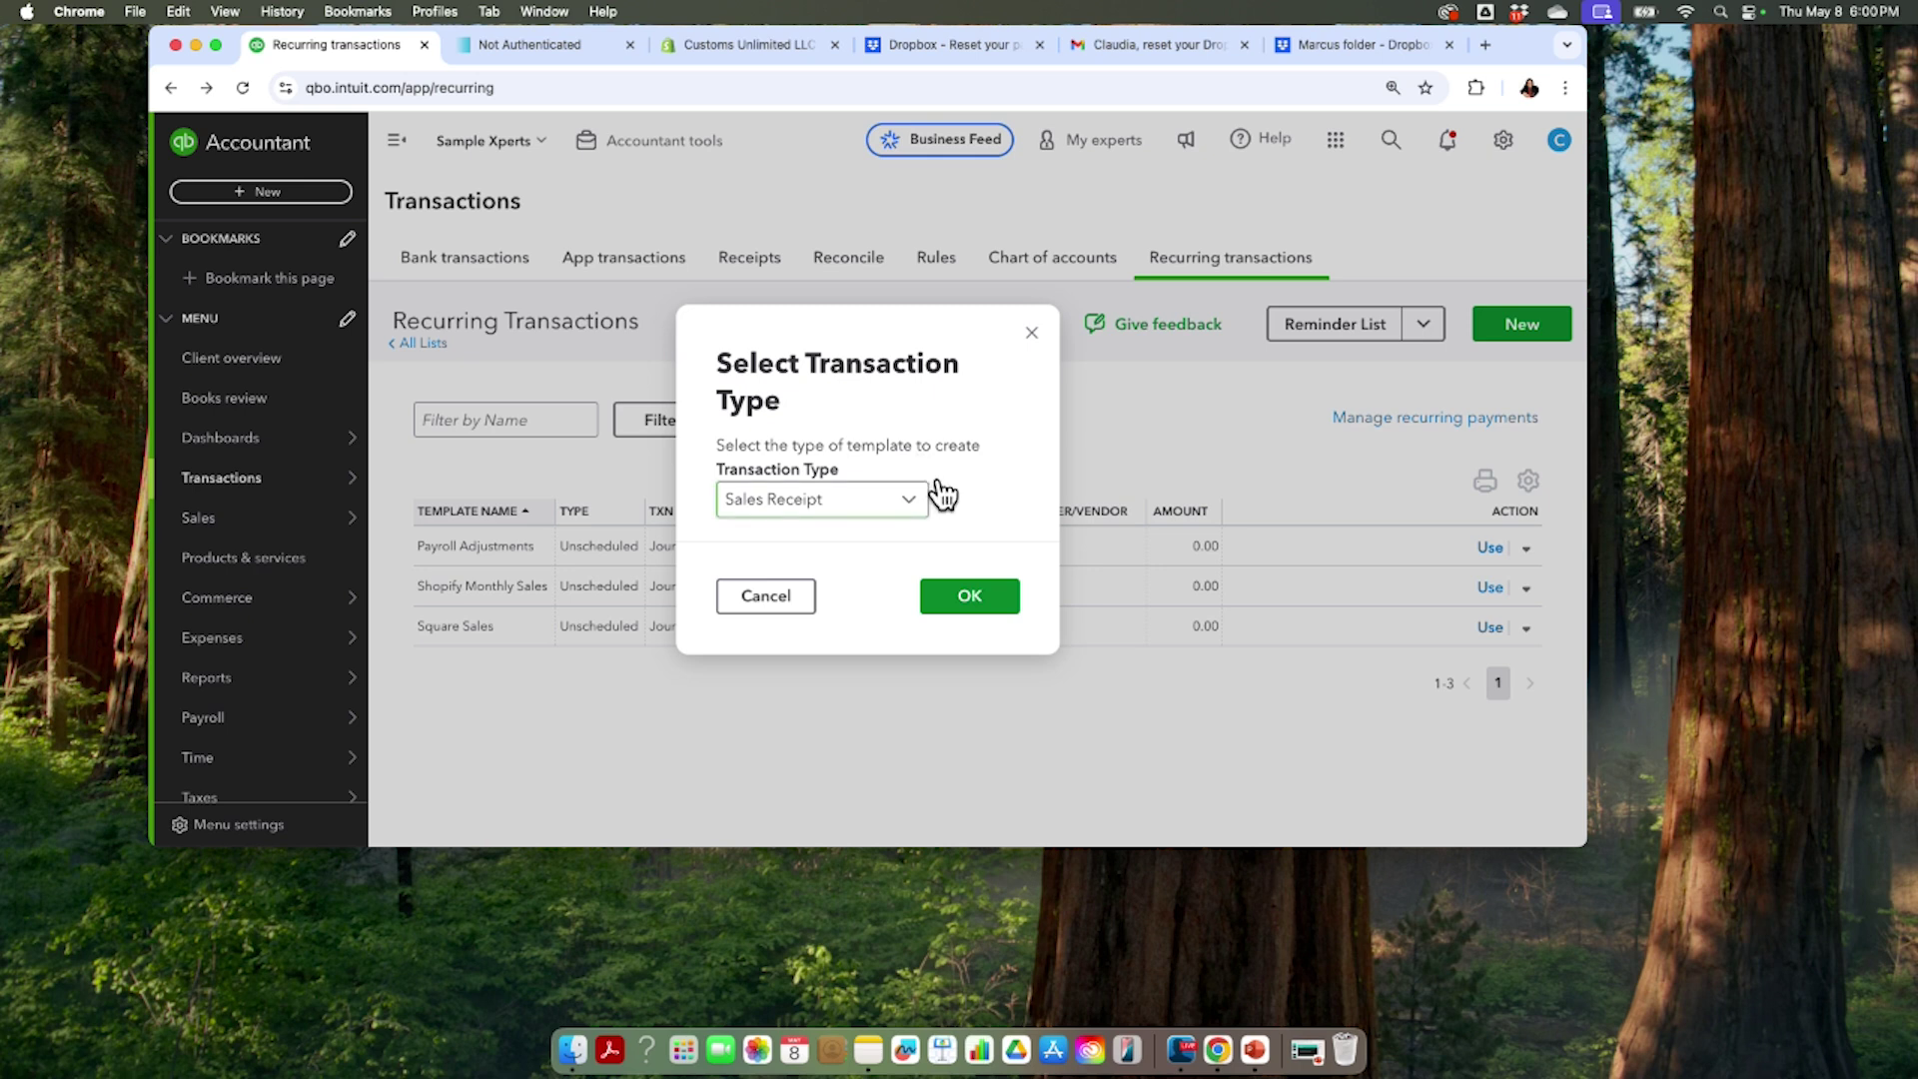
left_click(921, 509)
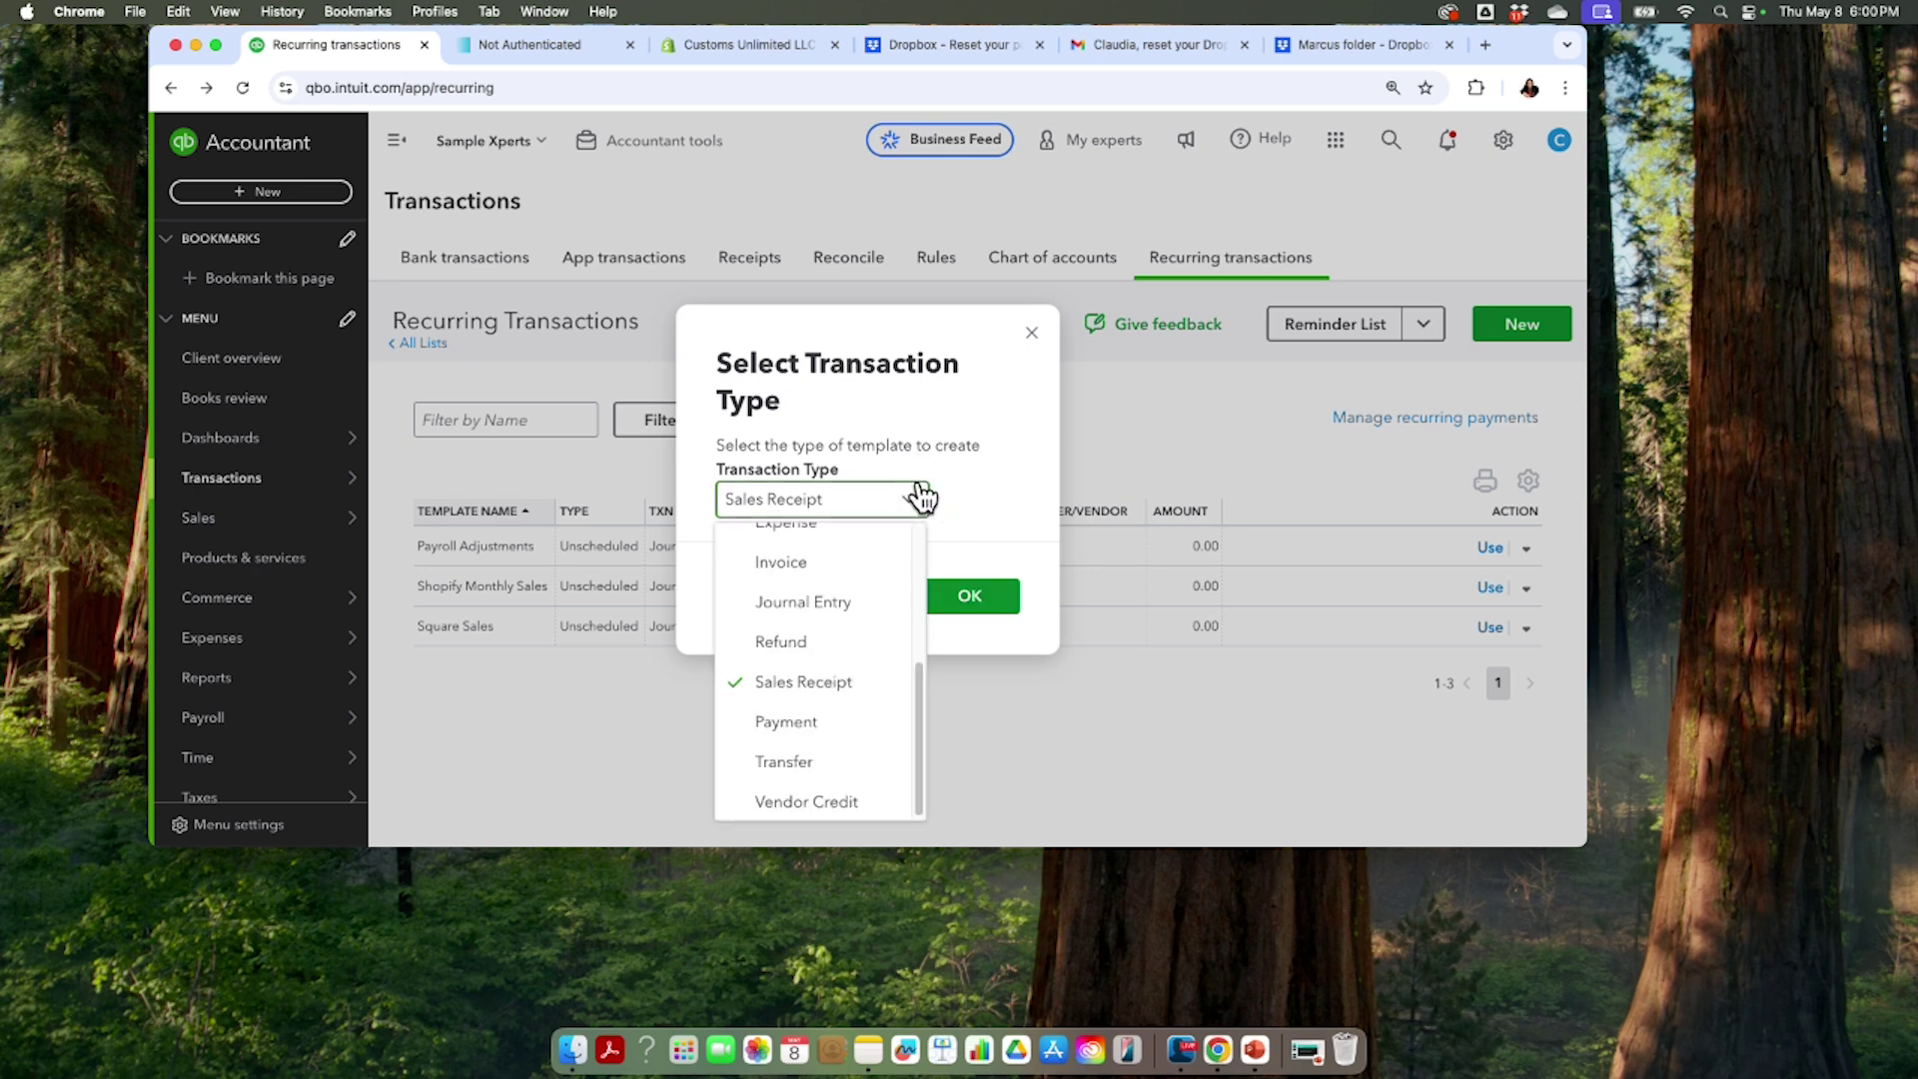
left_click(806, 663)
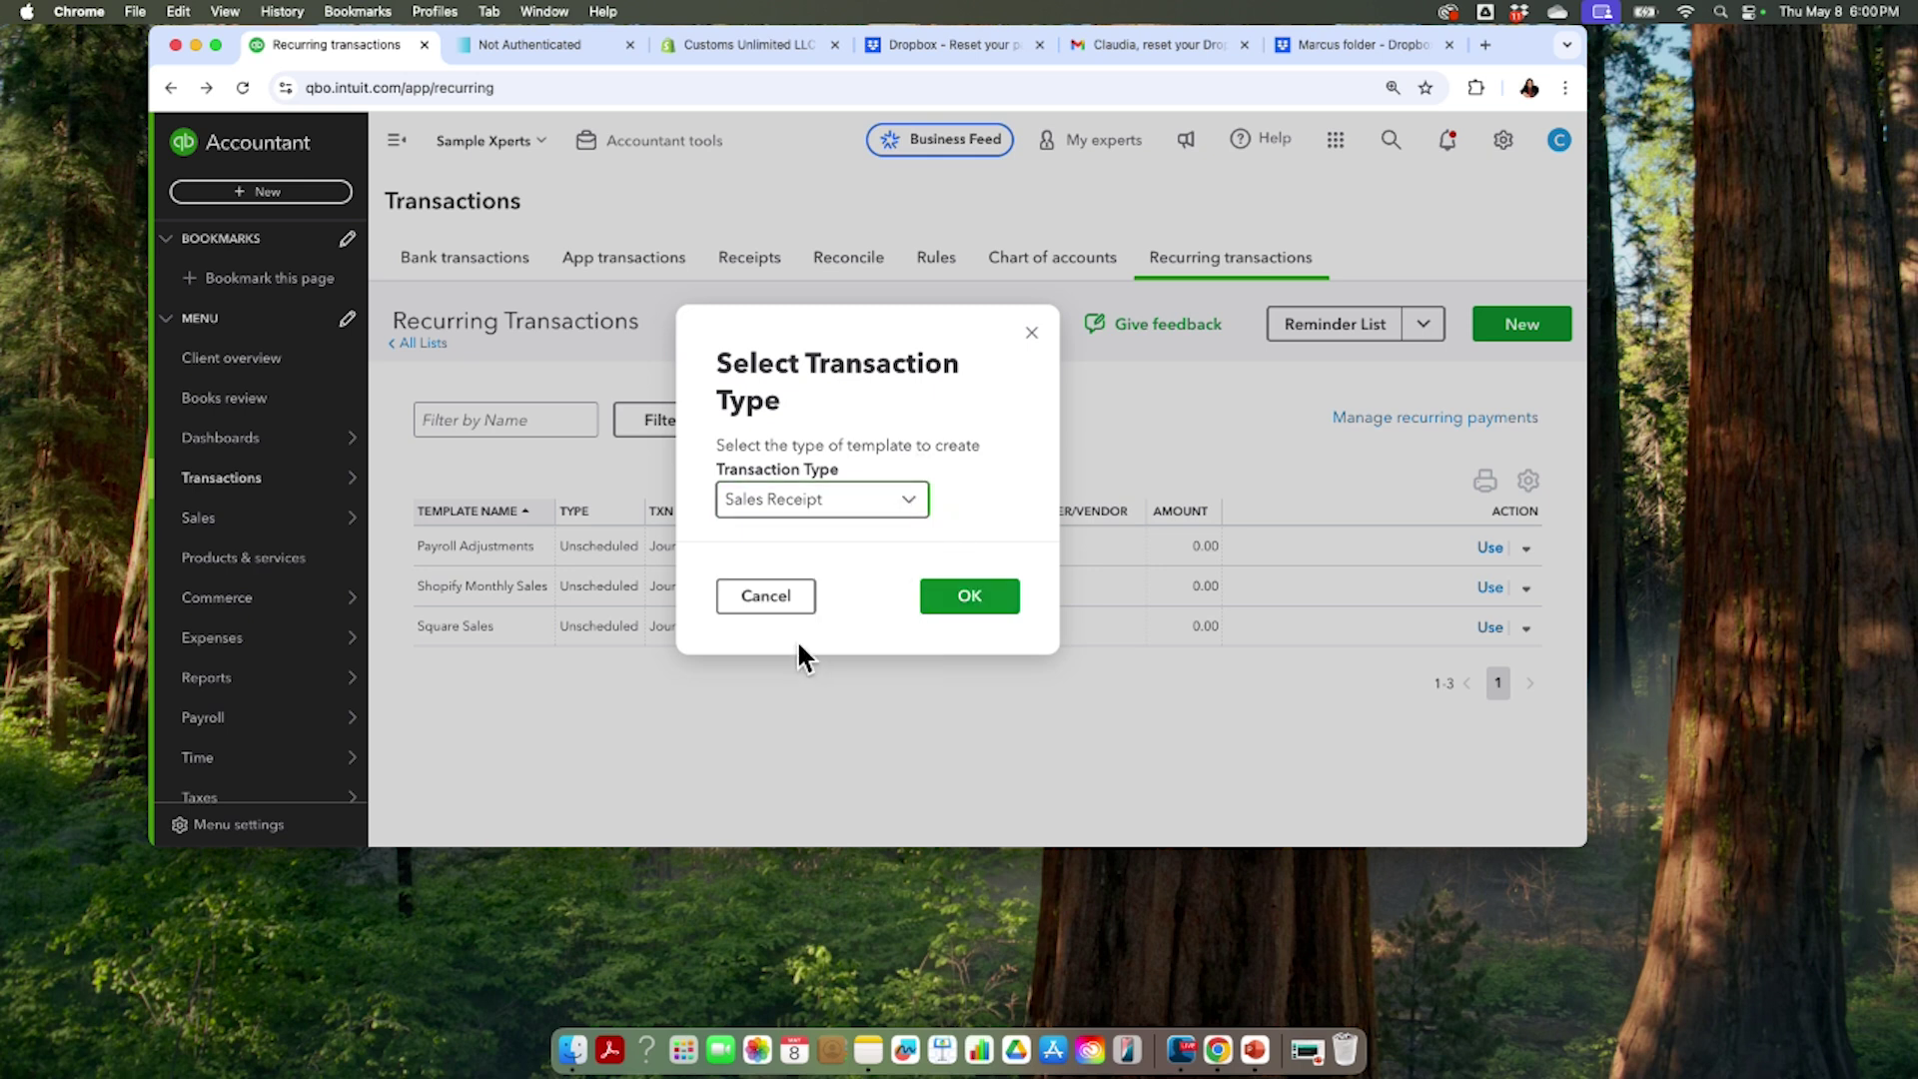
left_click(972, 600)
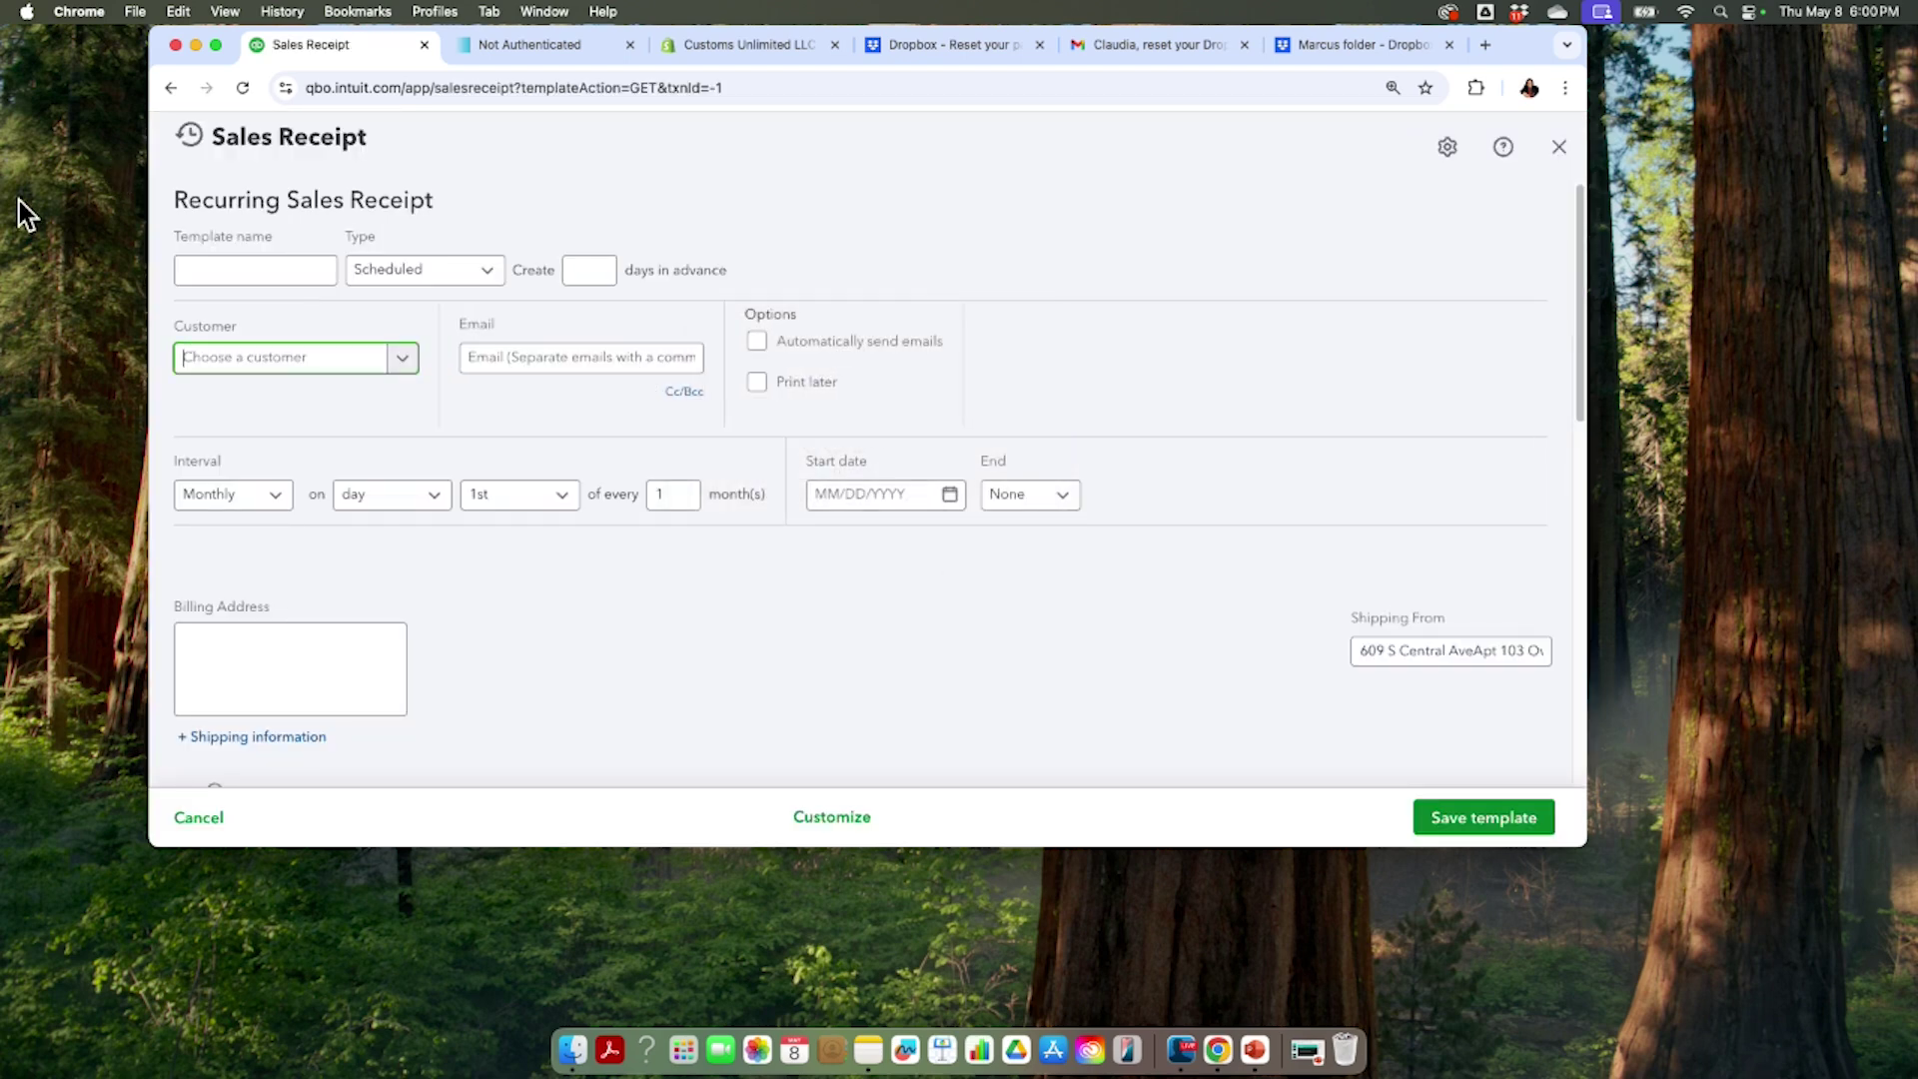
Step: Examine the recurring sales receipt form, including template name, schedule, email options, payment method choices and product lines
left_click(232, 267)
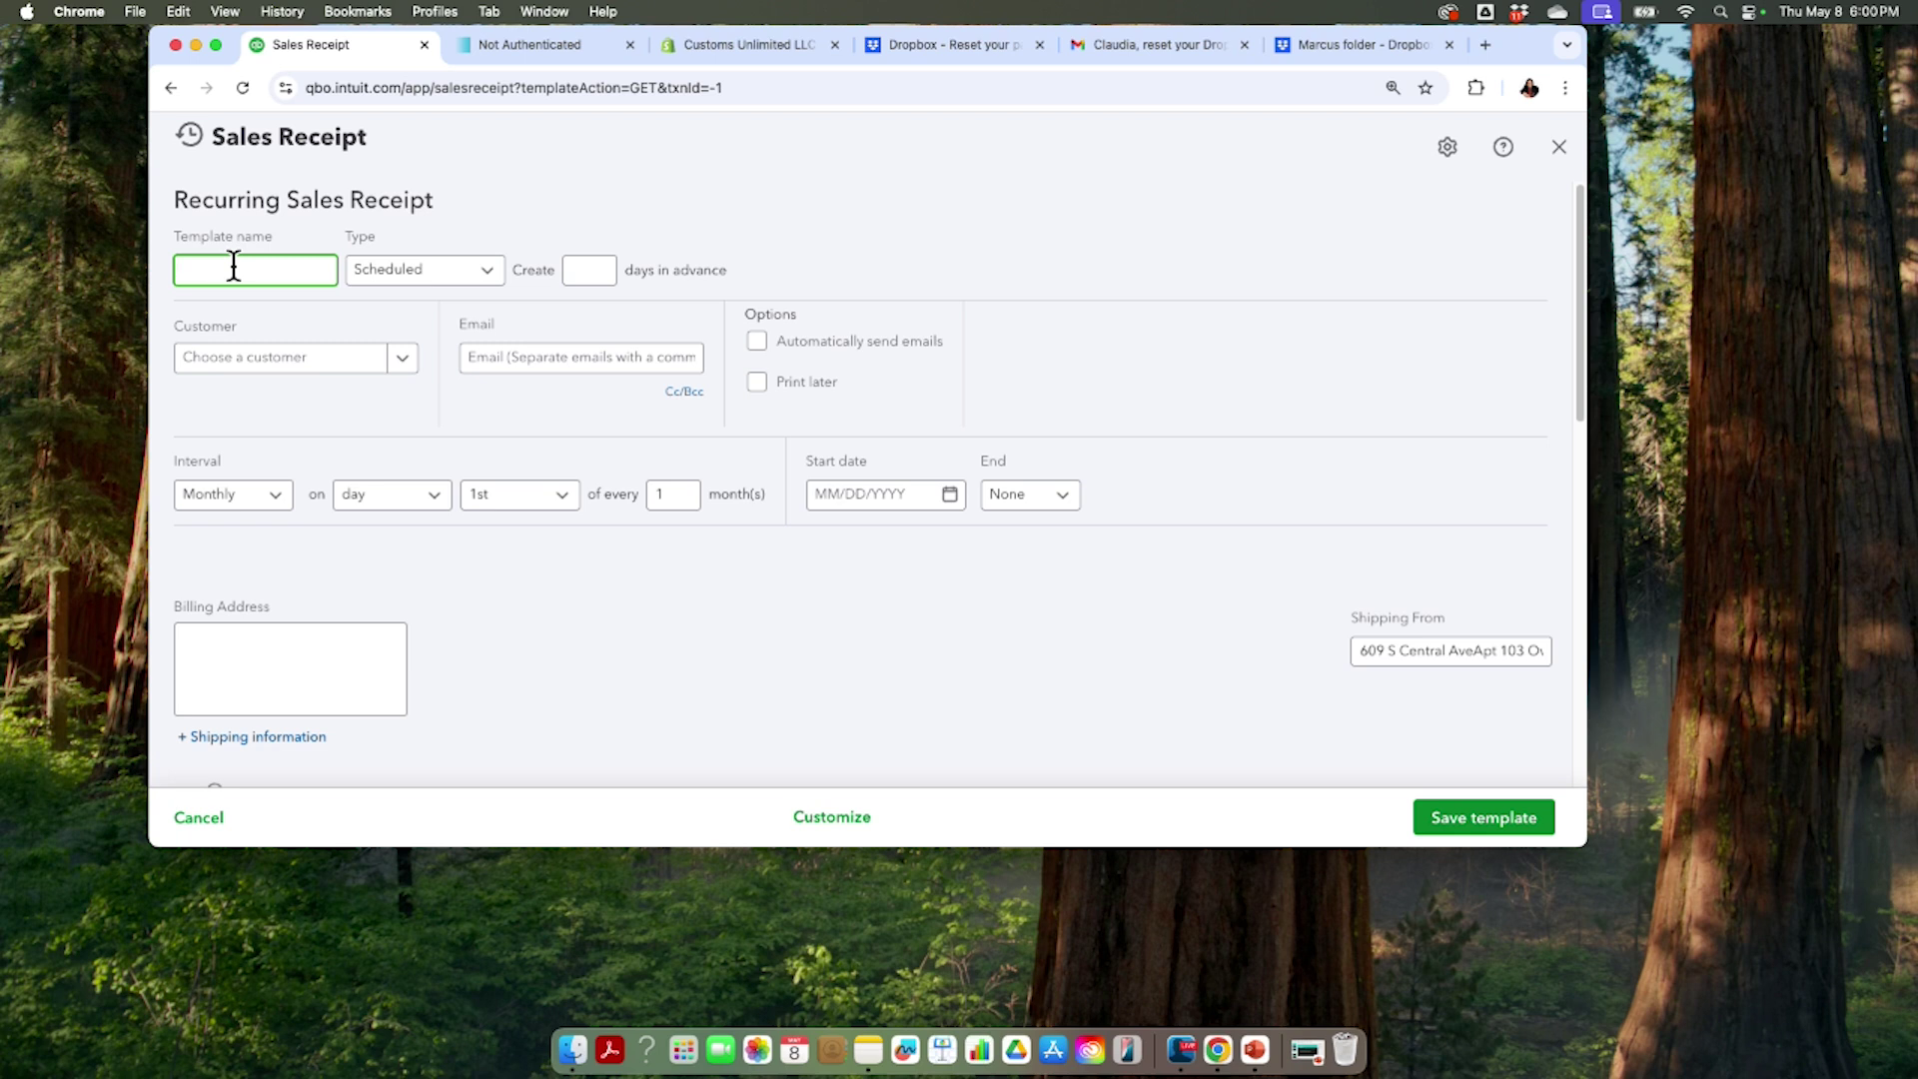
scroll(777, 730, "down", 10)
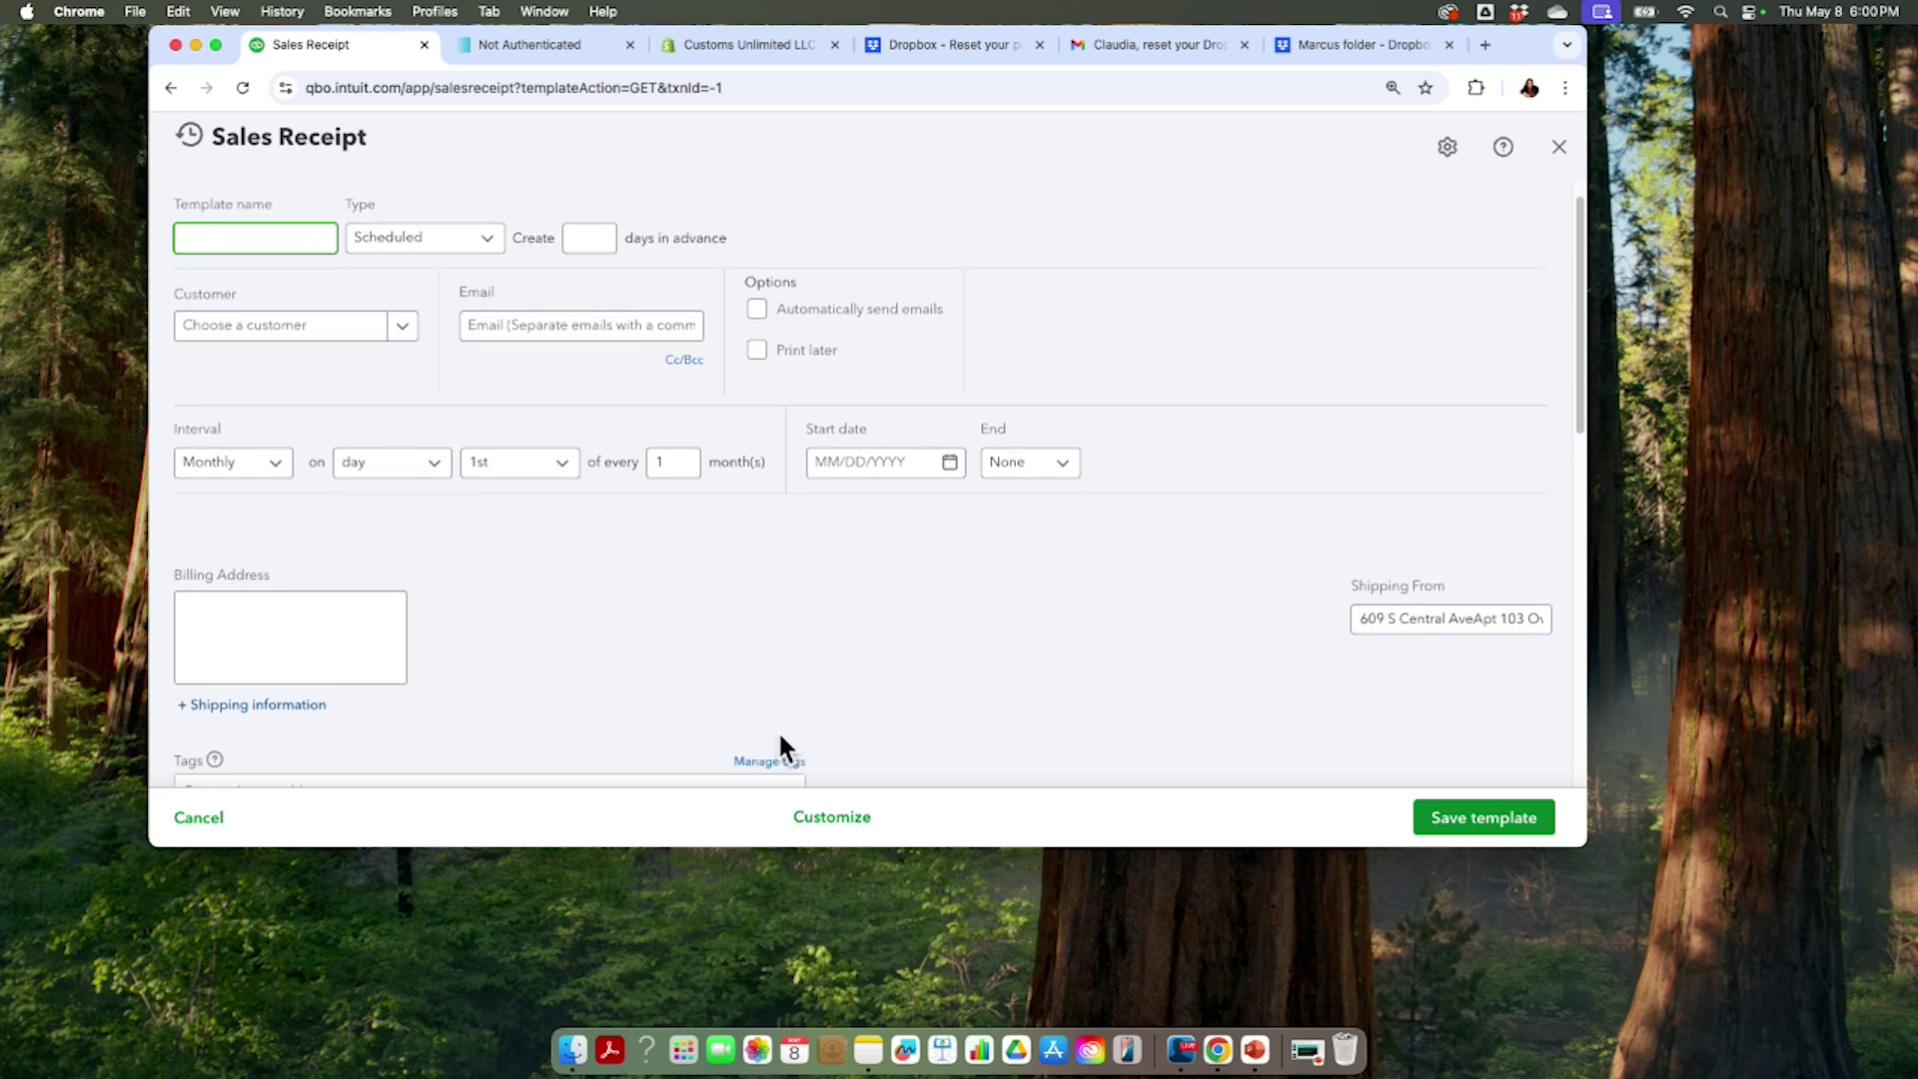
scroll(780, 744, "up", 10)
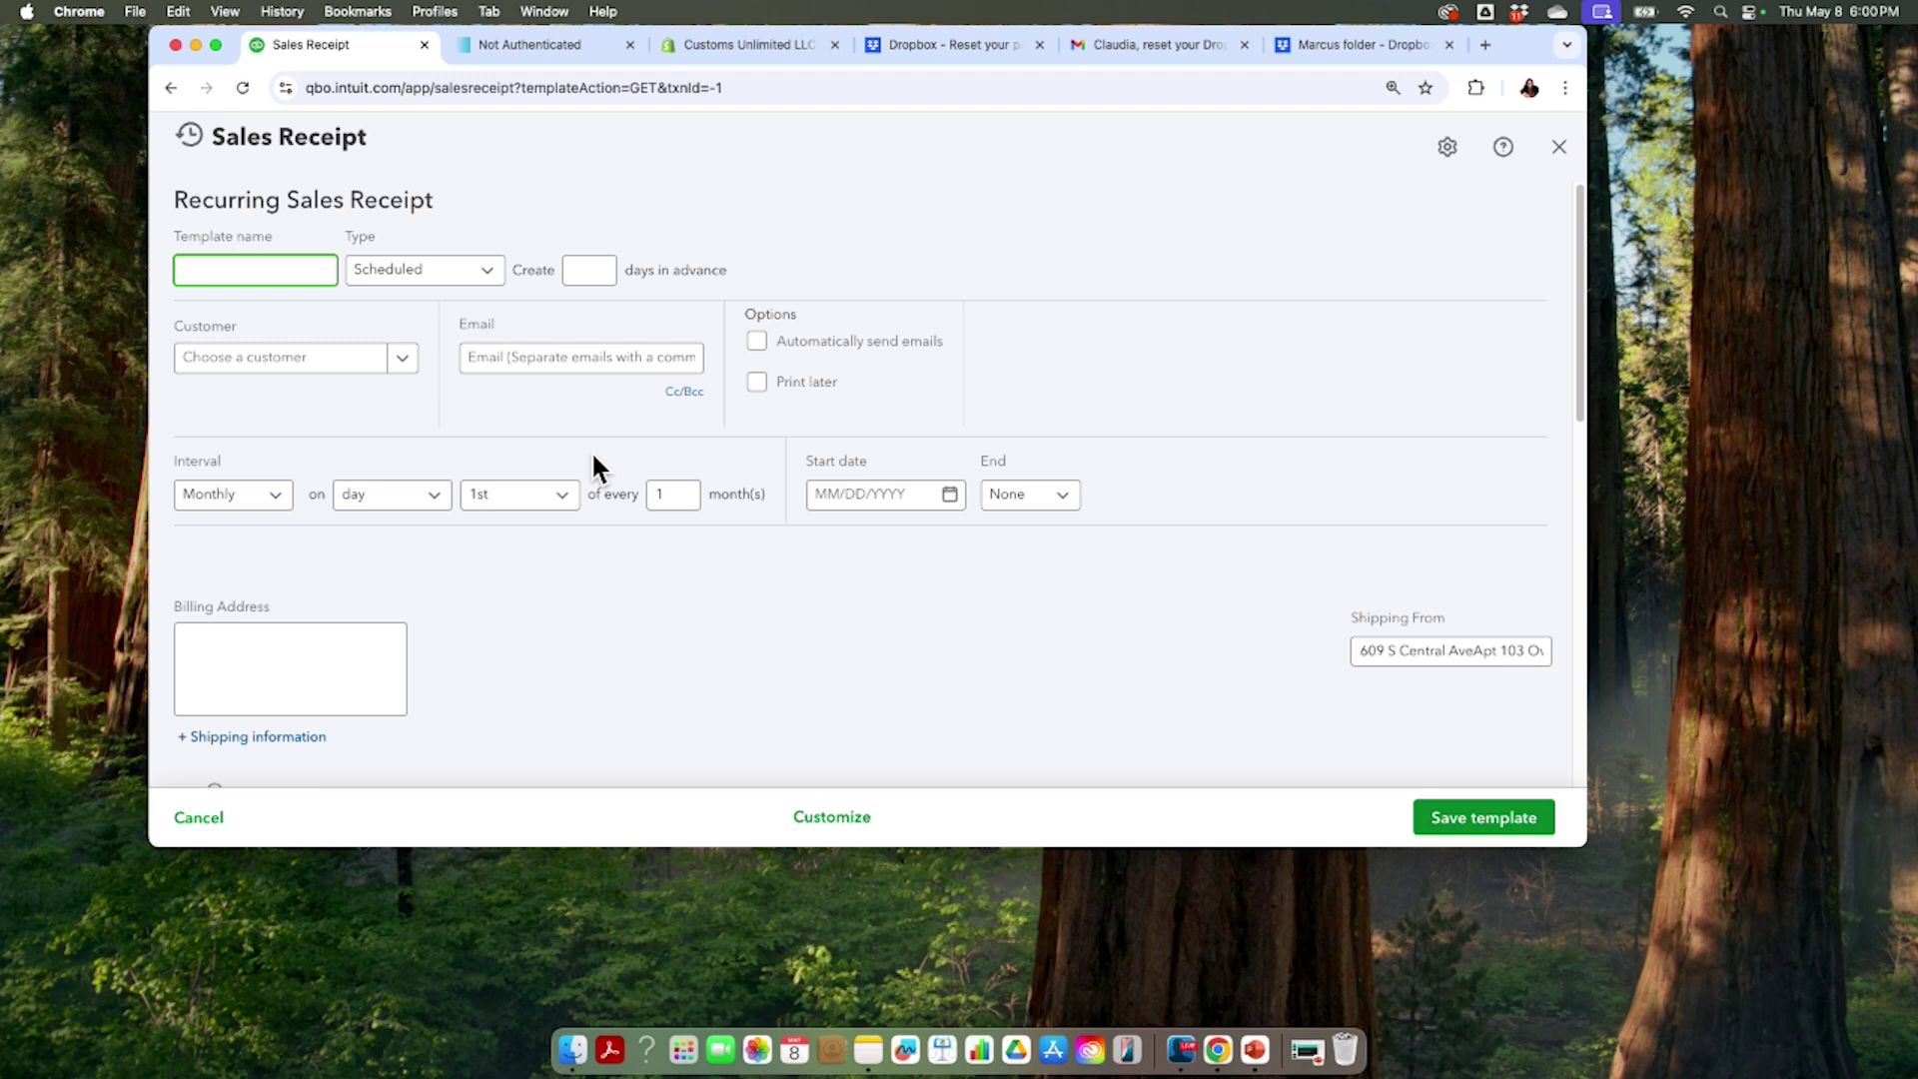
scroll(1173, 567, "down", 1)
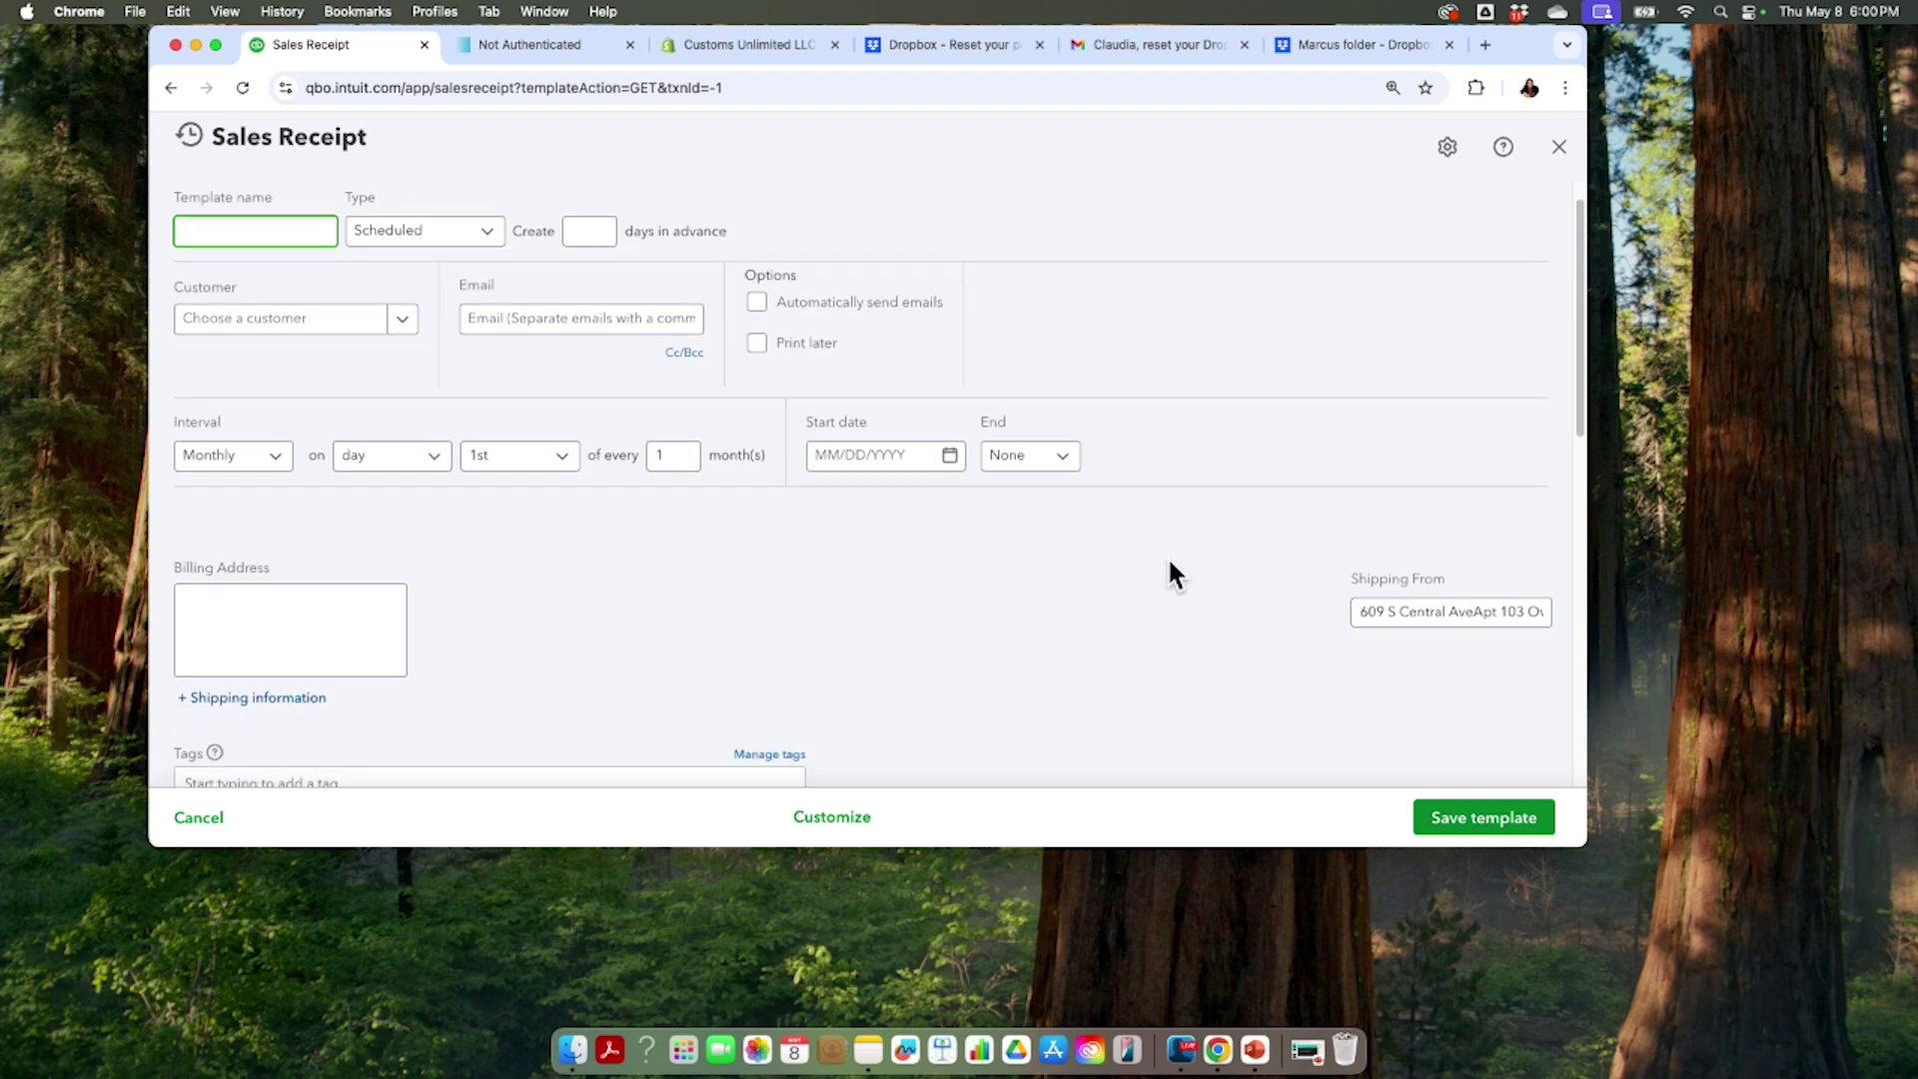
scroll(1170, 564, "down", 1)
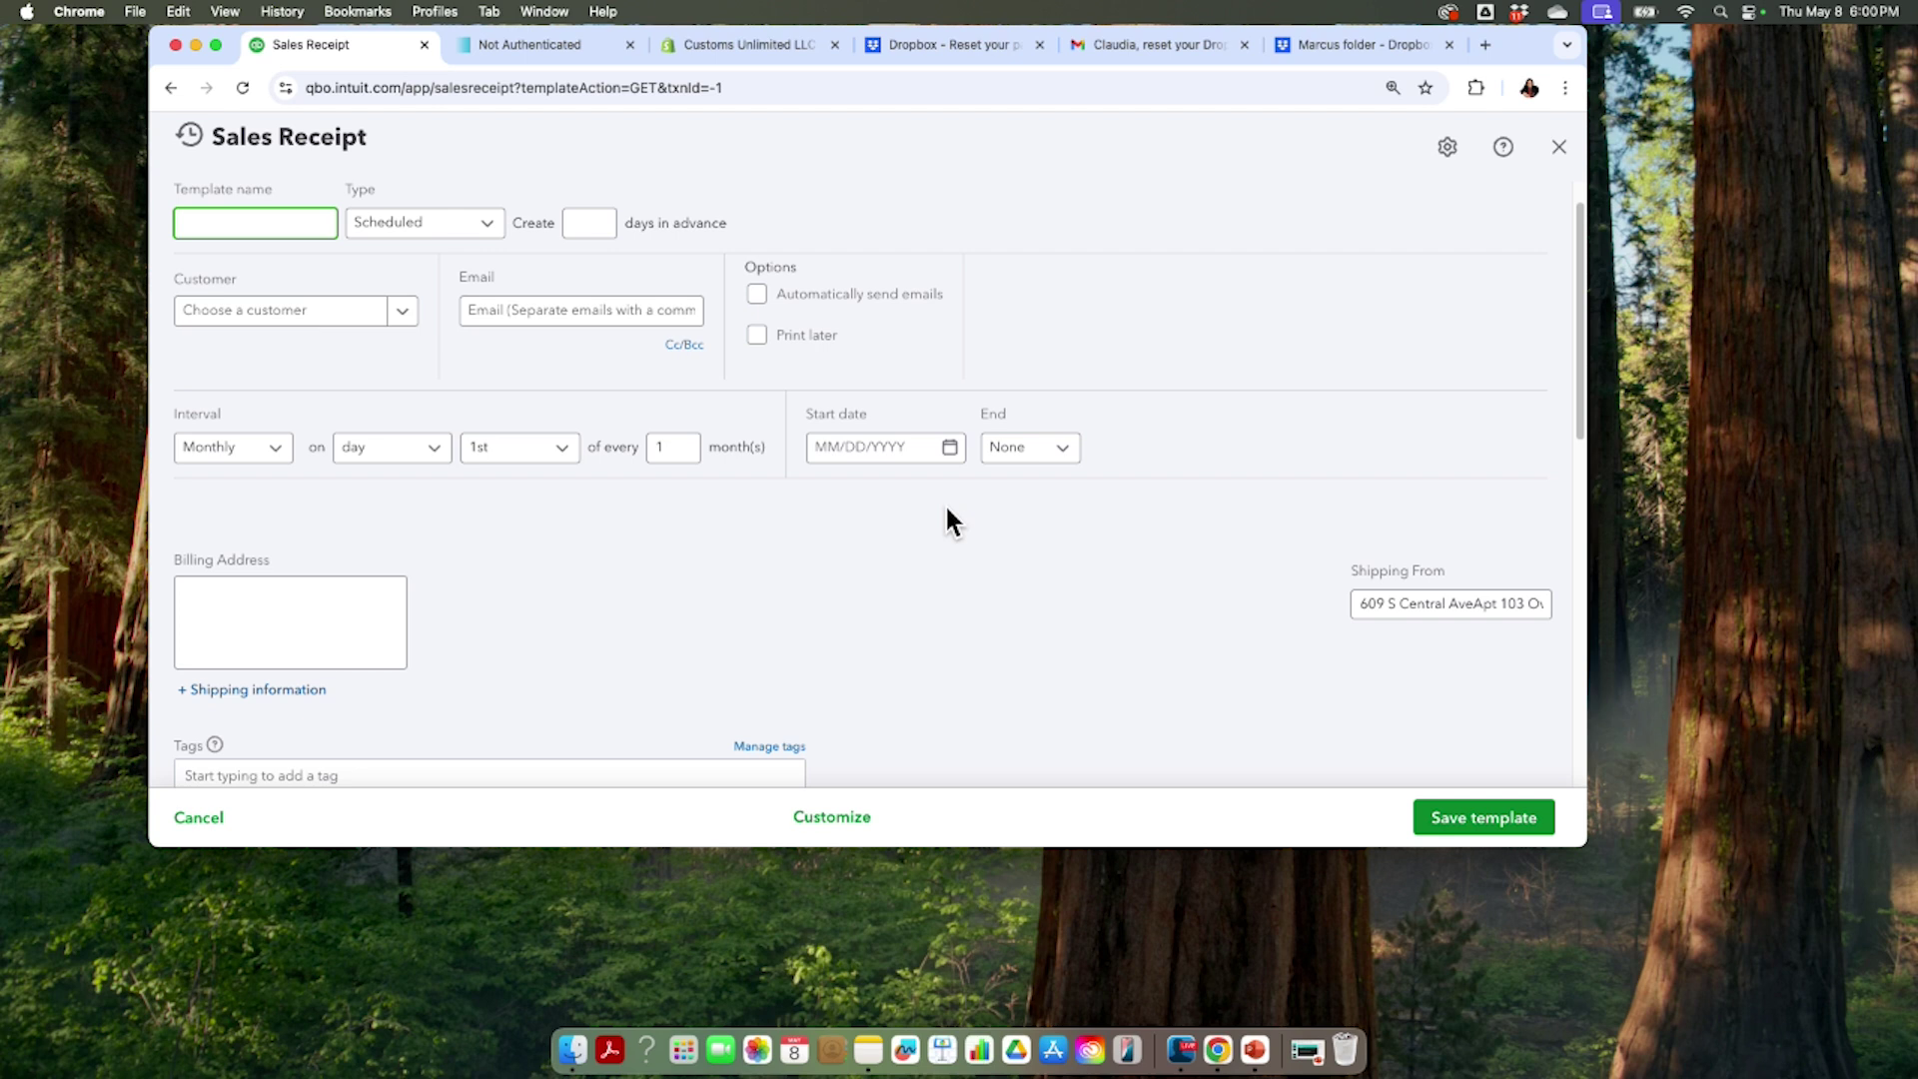
scroll(945, 500, "up", 1)
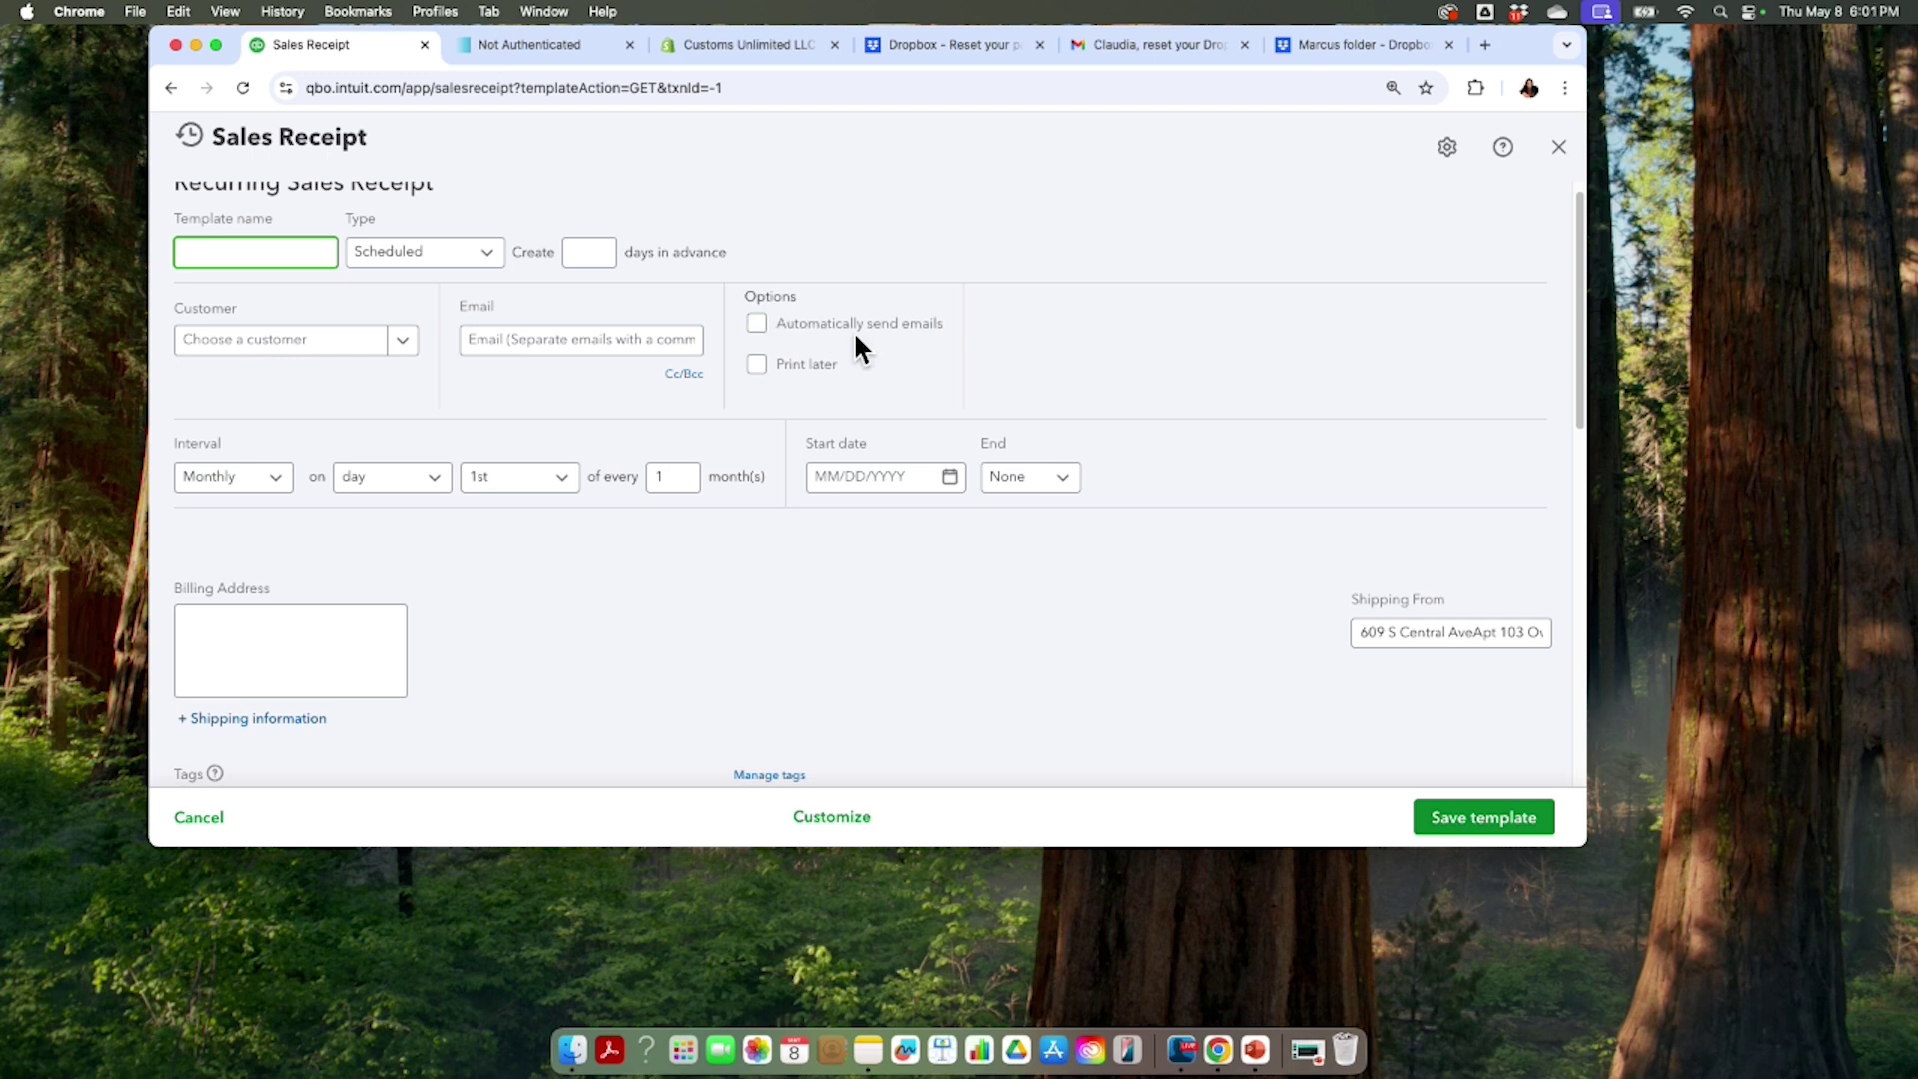
scroll(790, 369, "down", 5)
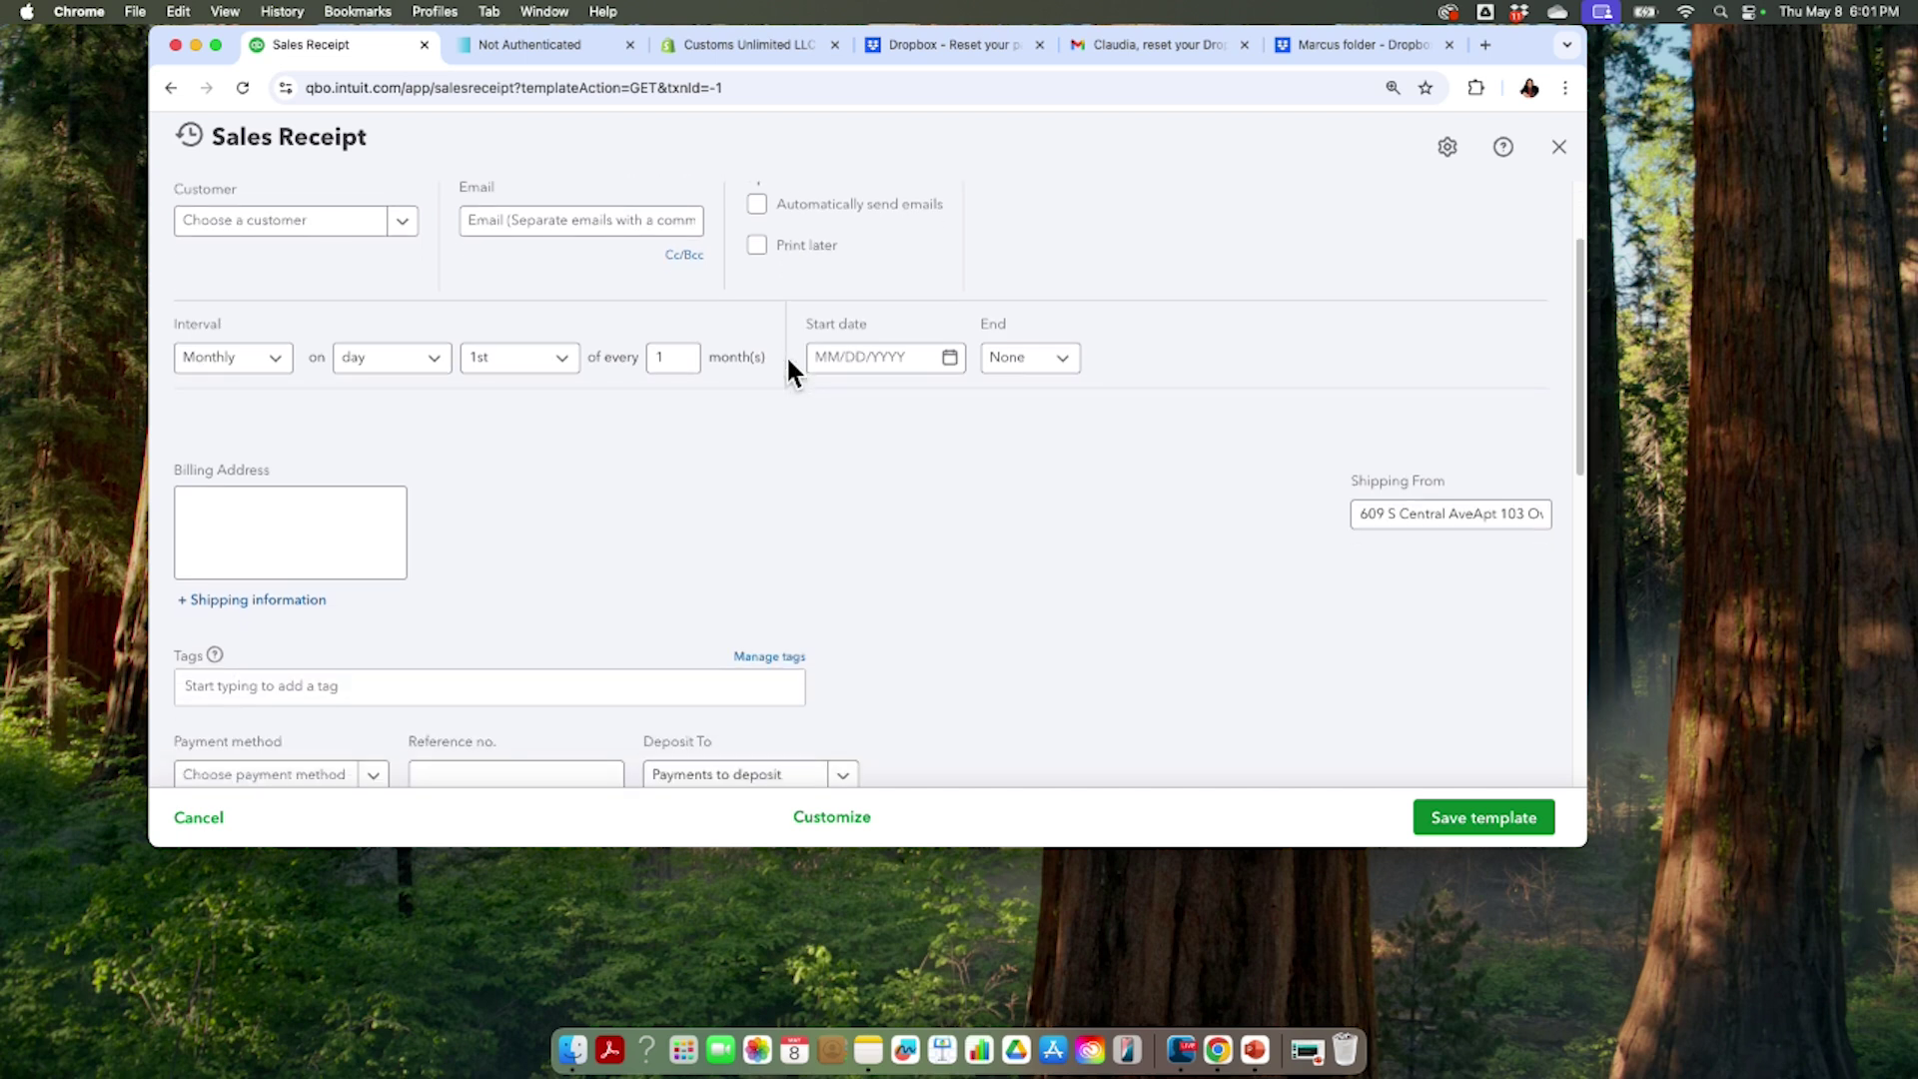
scroll(787, 352, "down", 1)
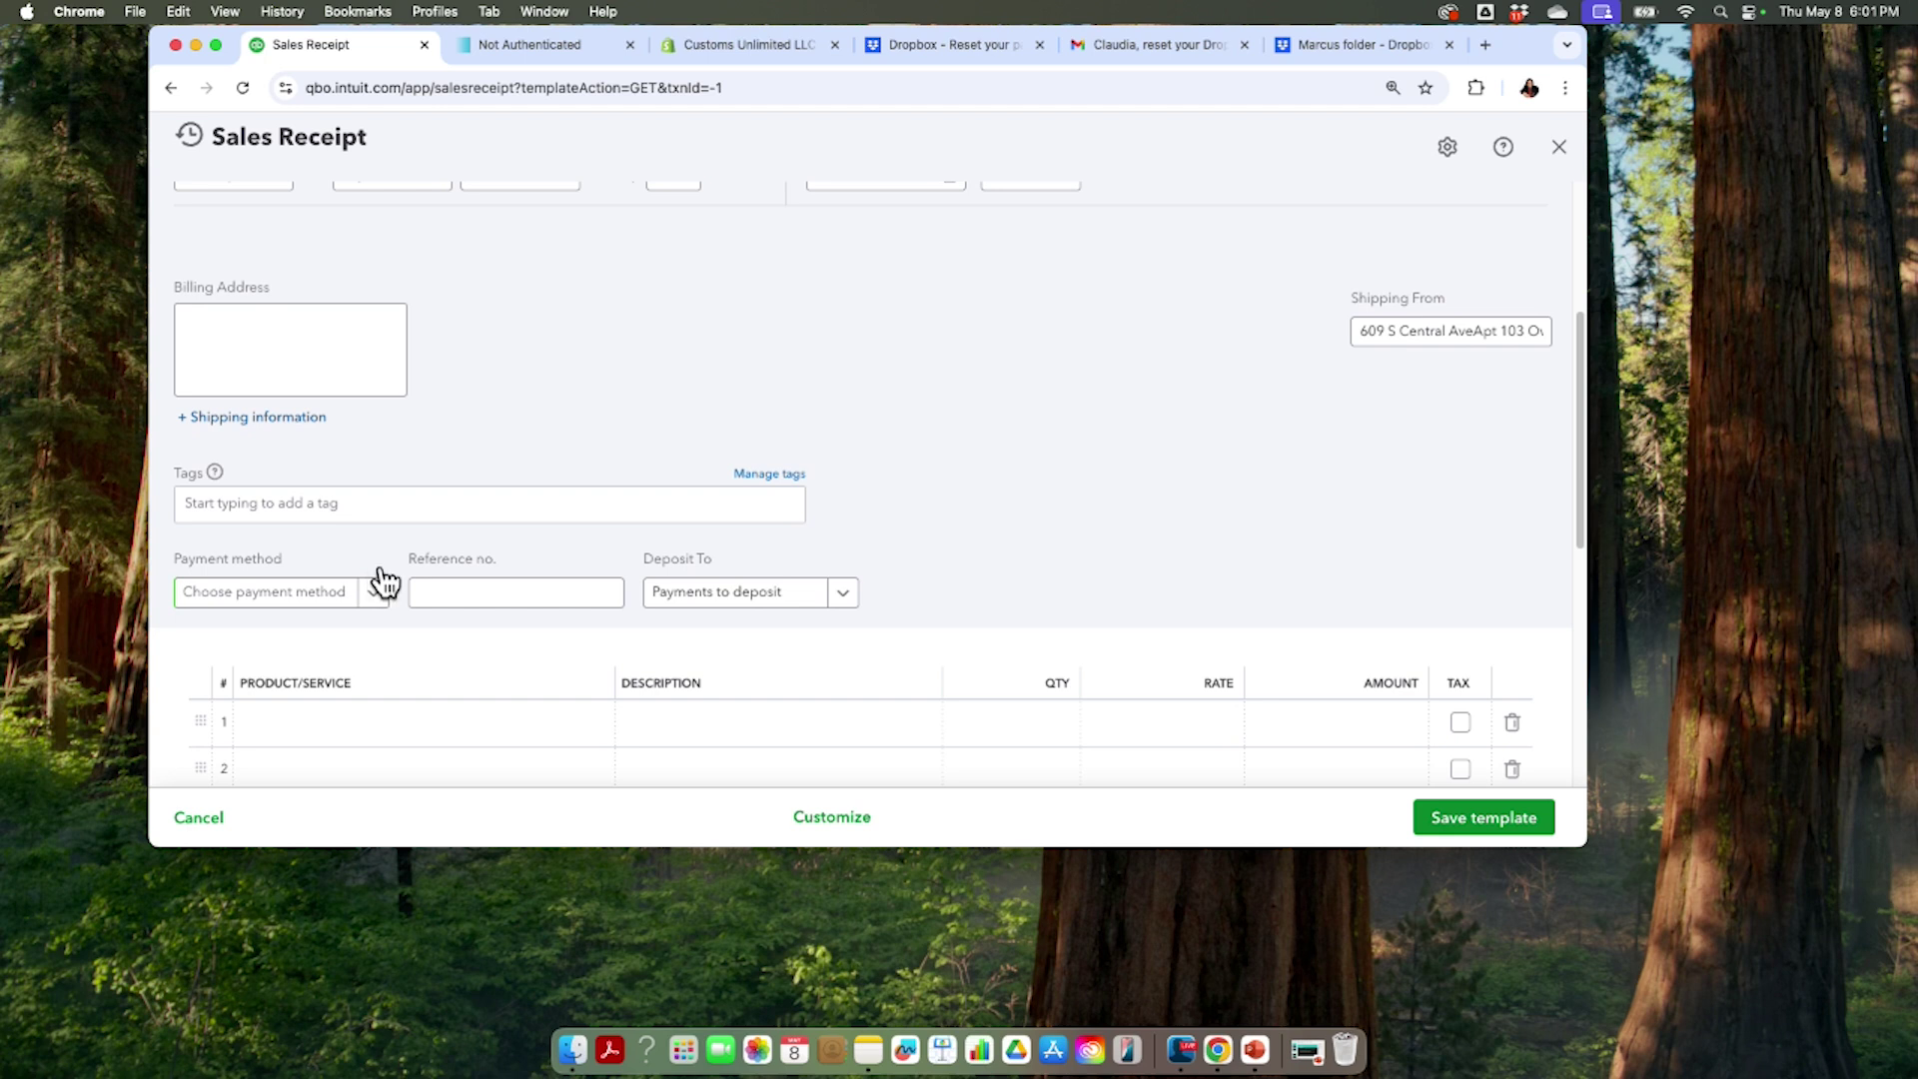
left_click(385, 583)
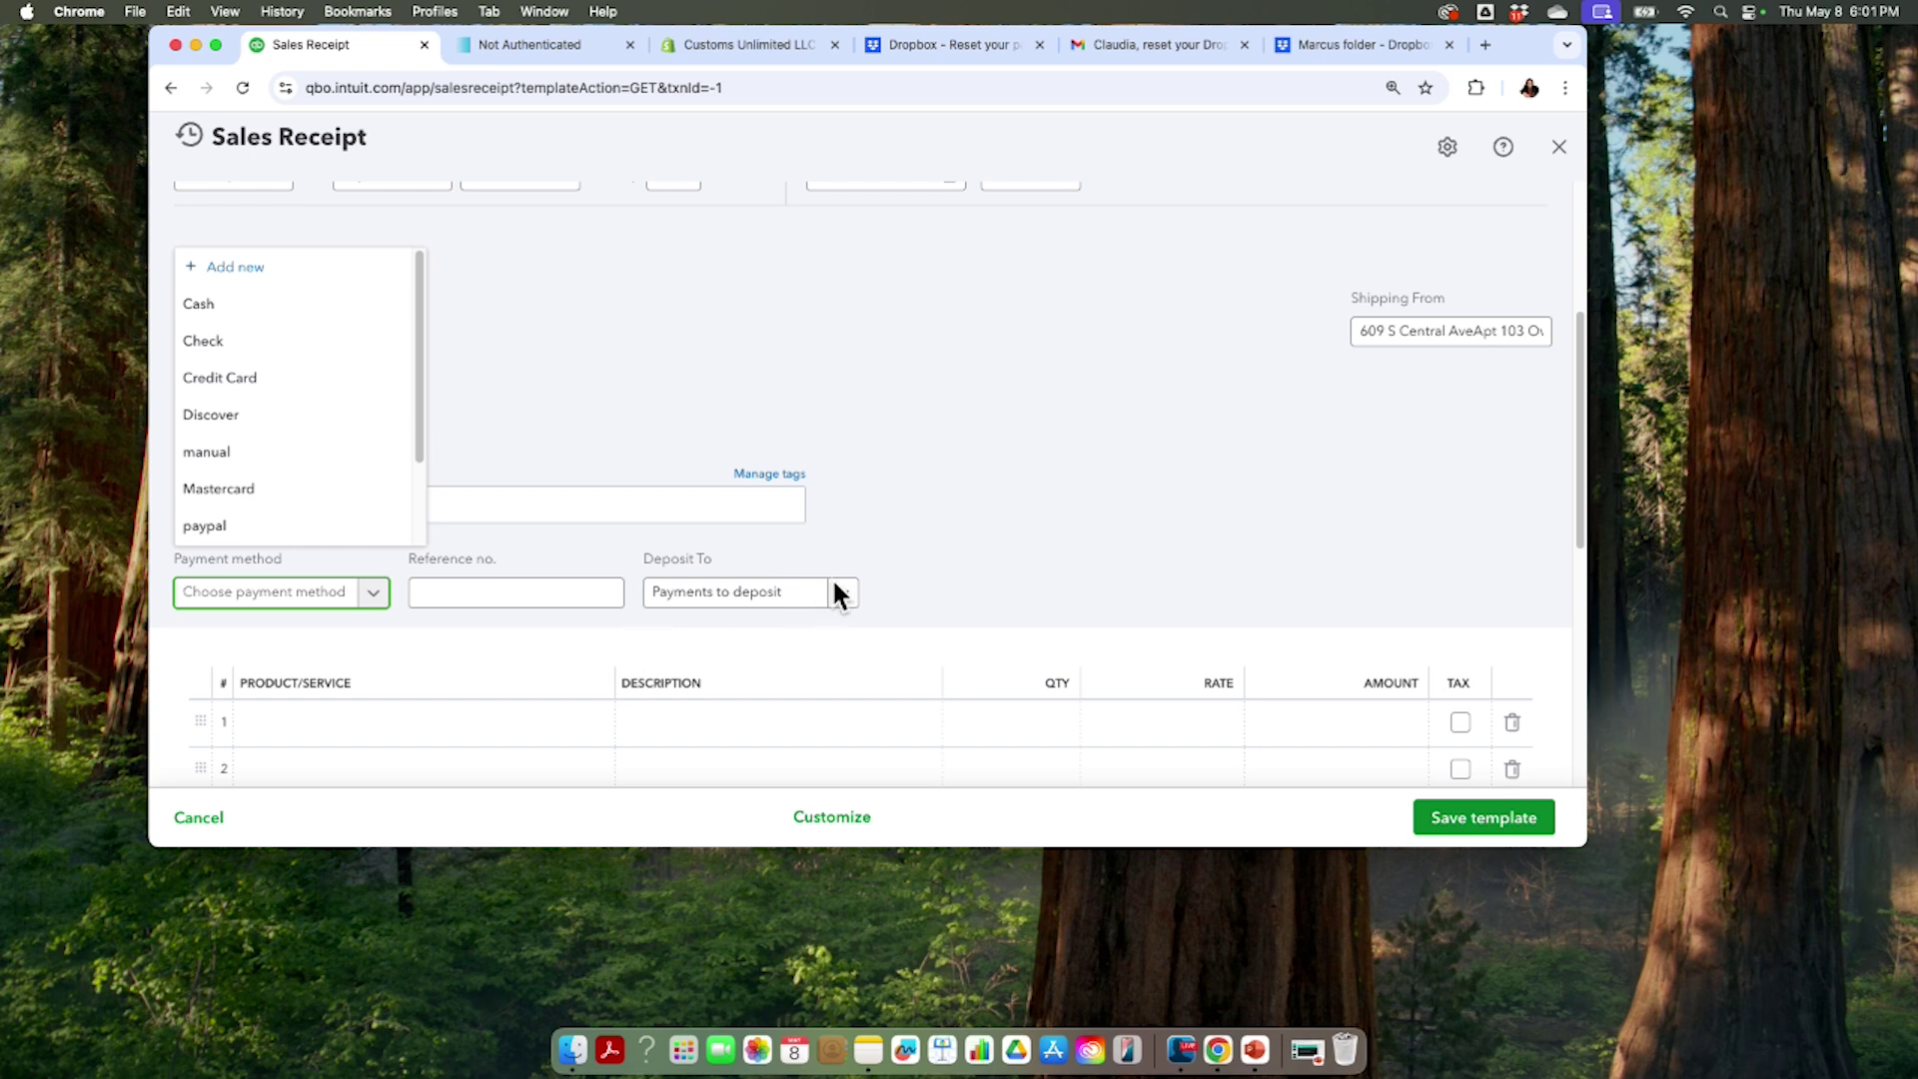
scroll(837, 574, "down", 3)
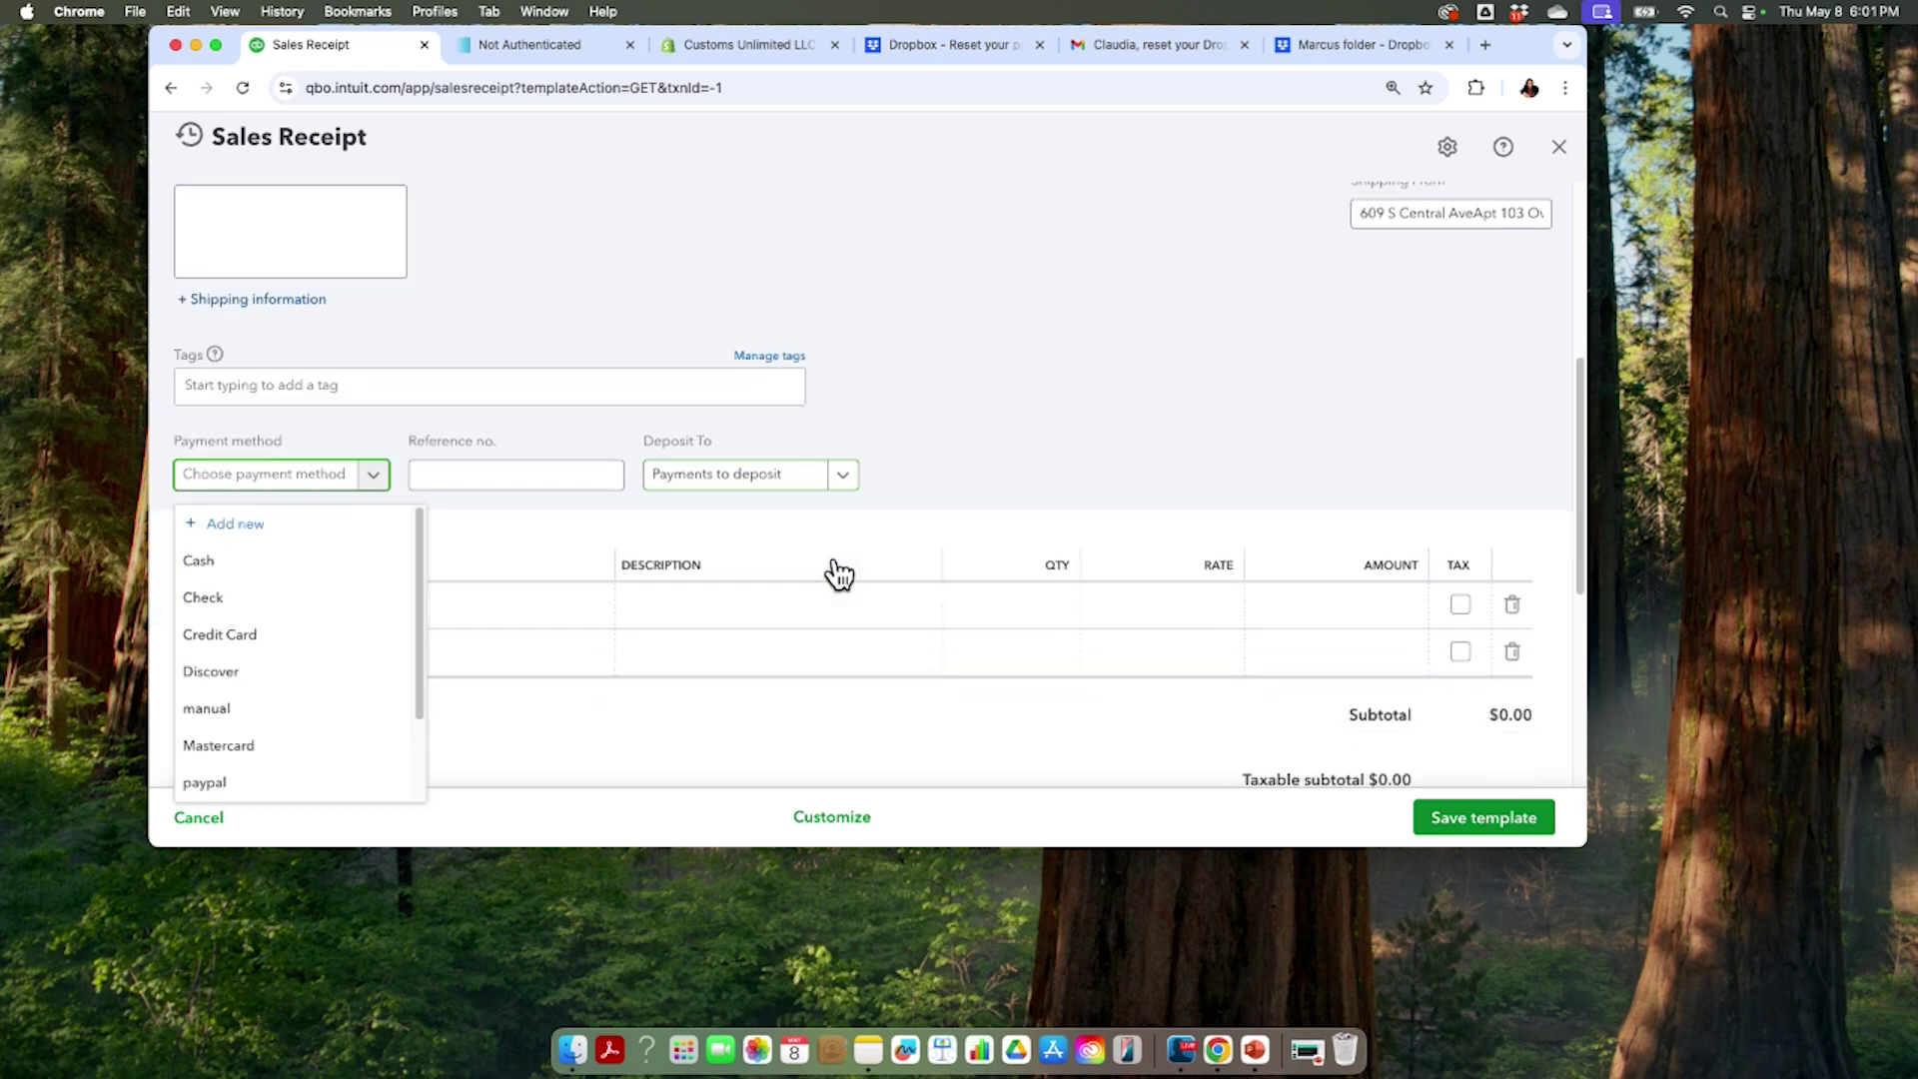
left_click(1061, 452)
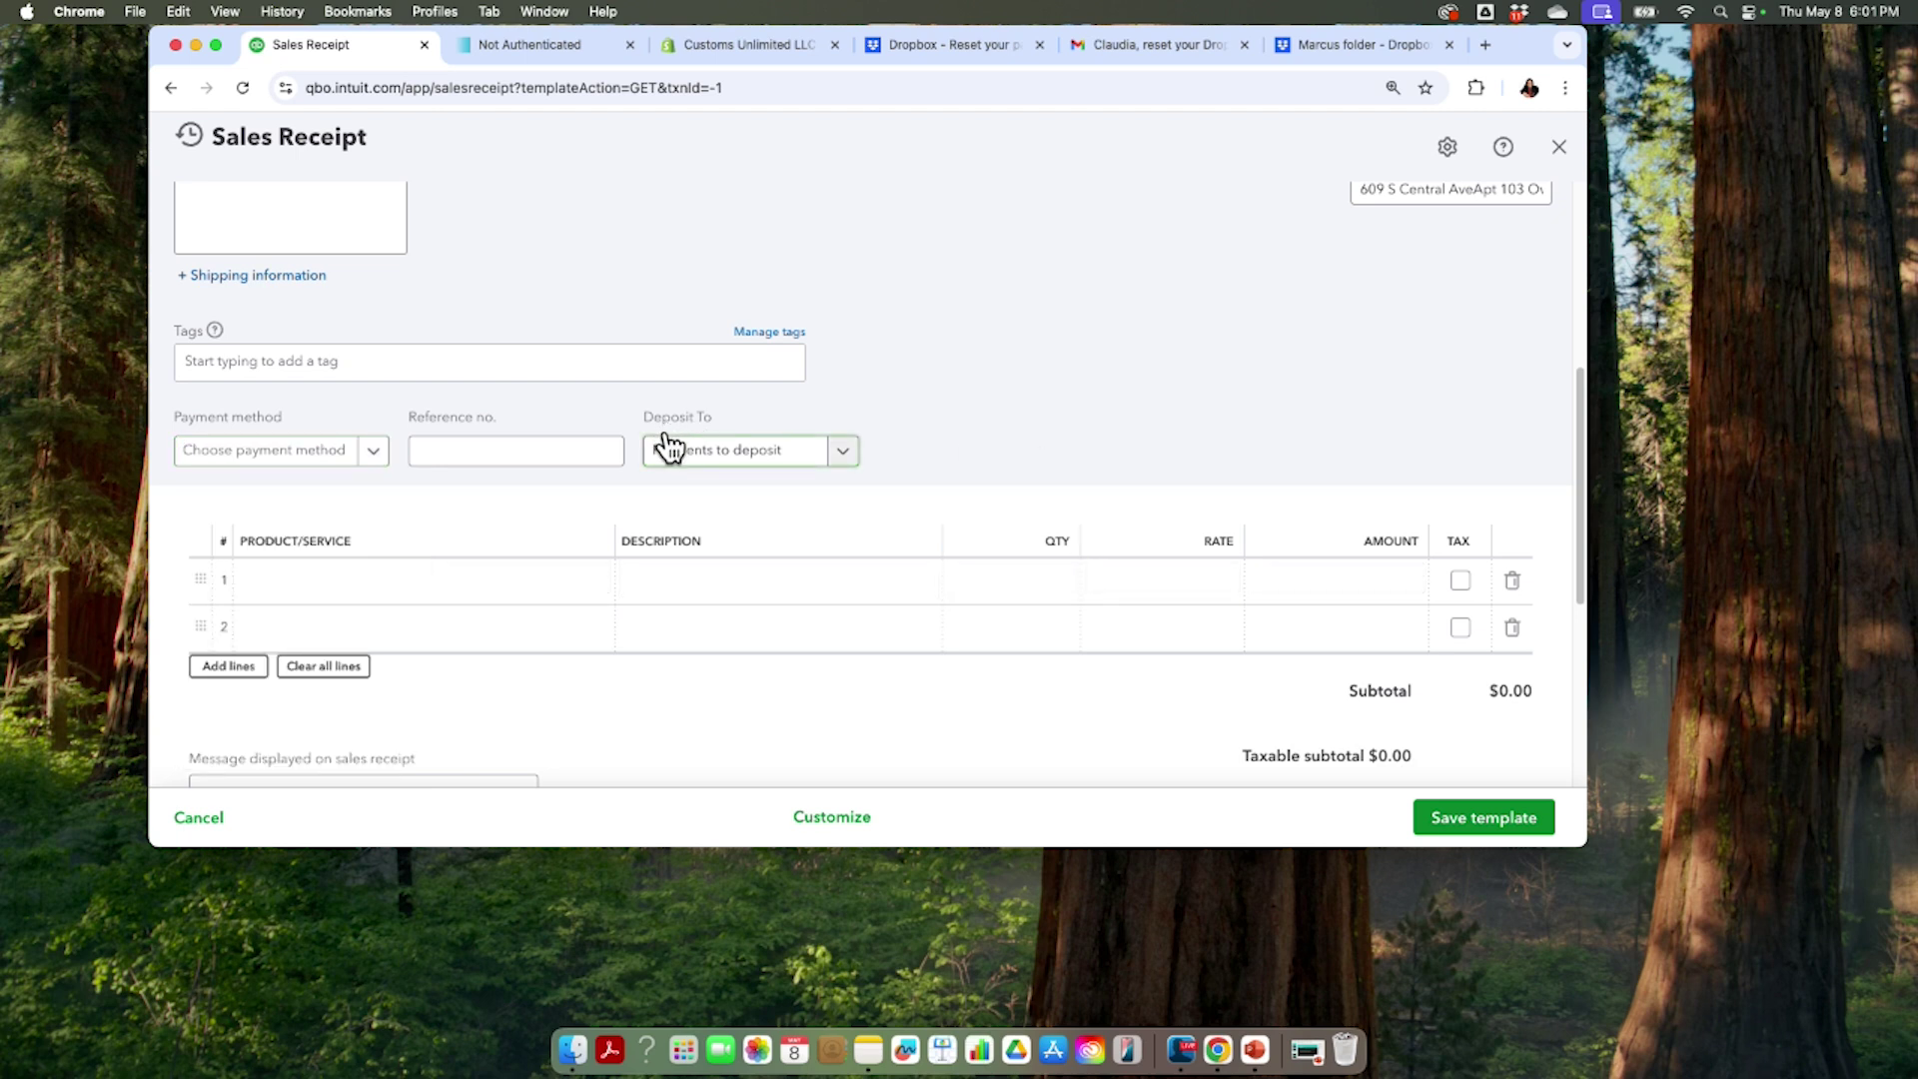
left_click(380, 564)
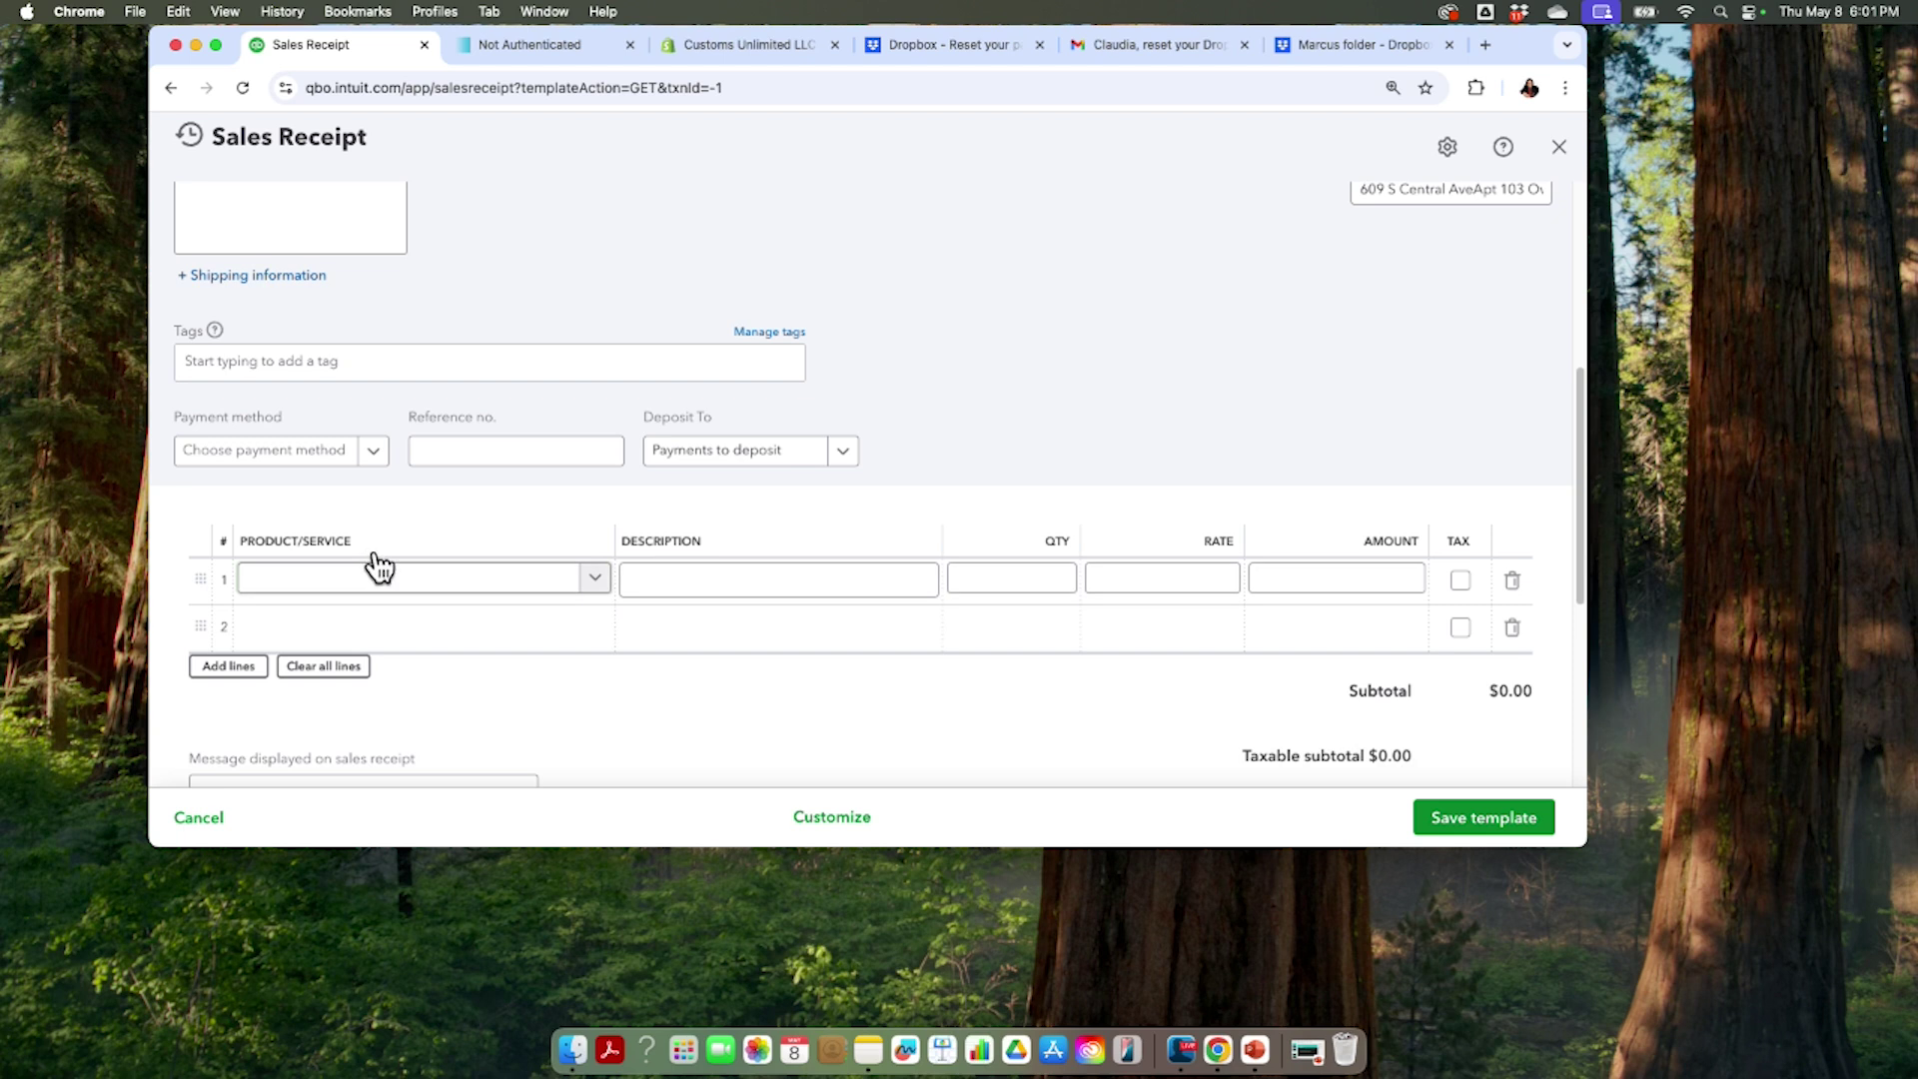
scroll(380, 567, "up", 1)
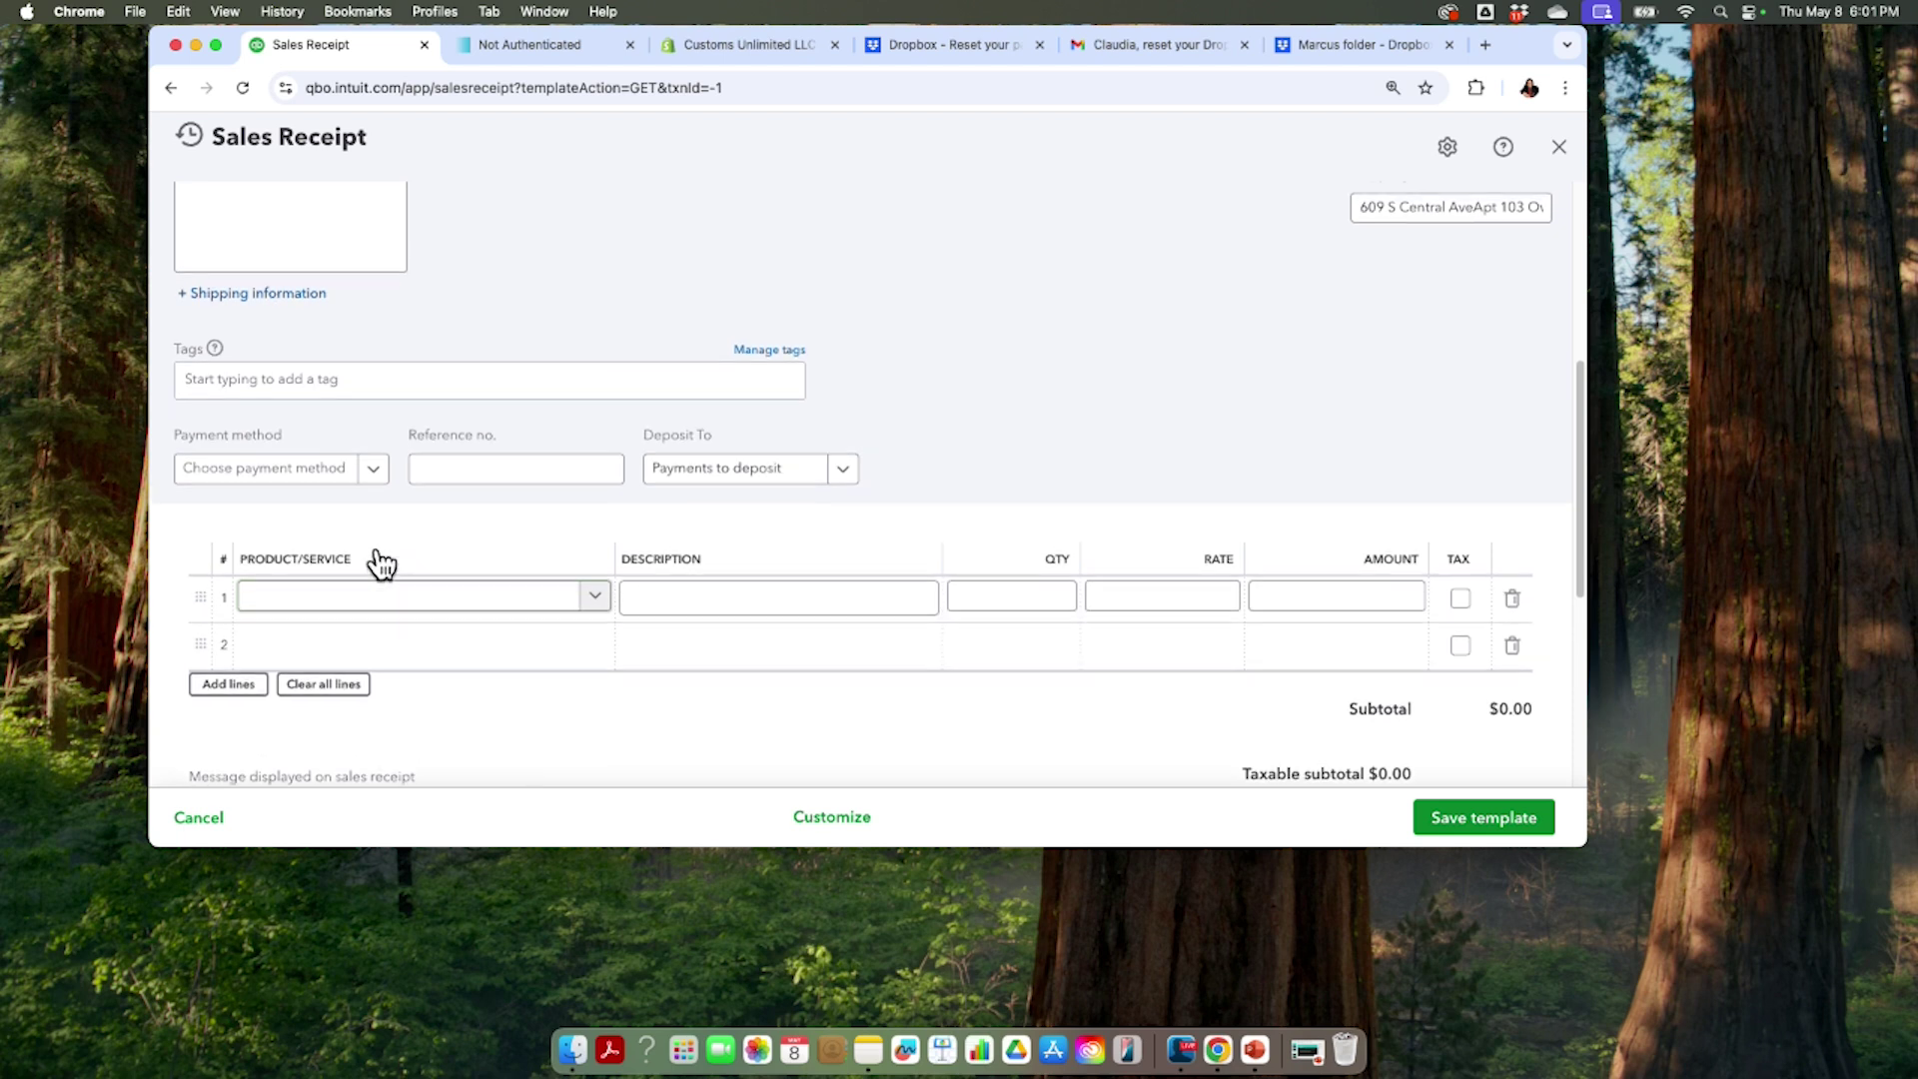
Step: Set the sales receipt's payment method to Credit Card and close the template without saving
left_click(374, 469)
left_click(312, 622)
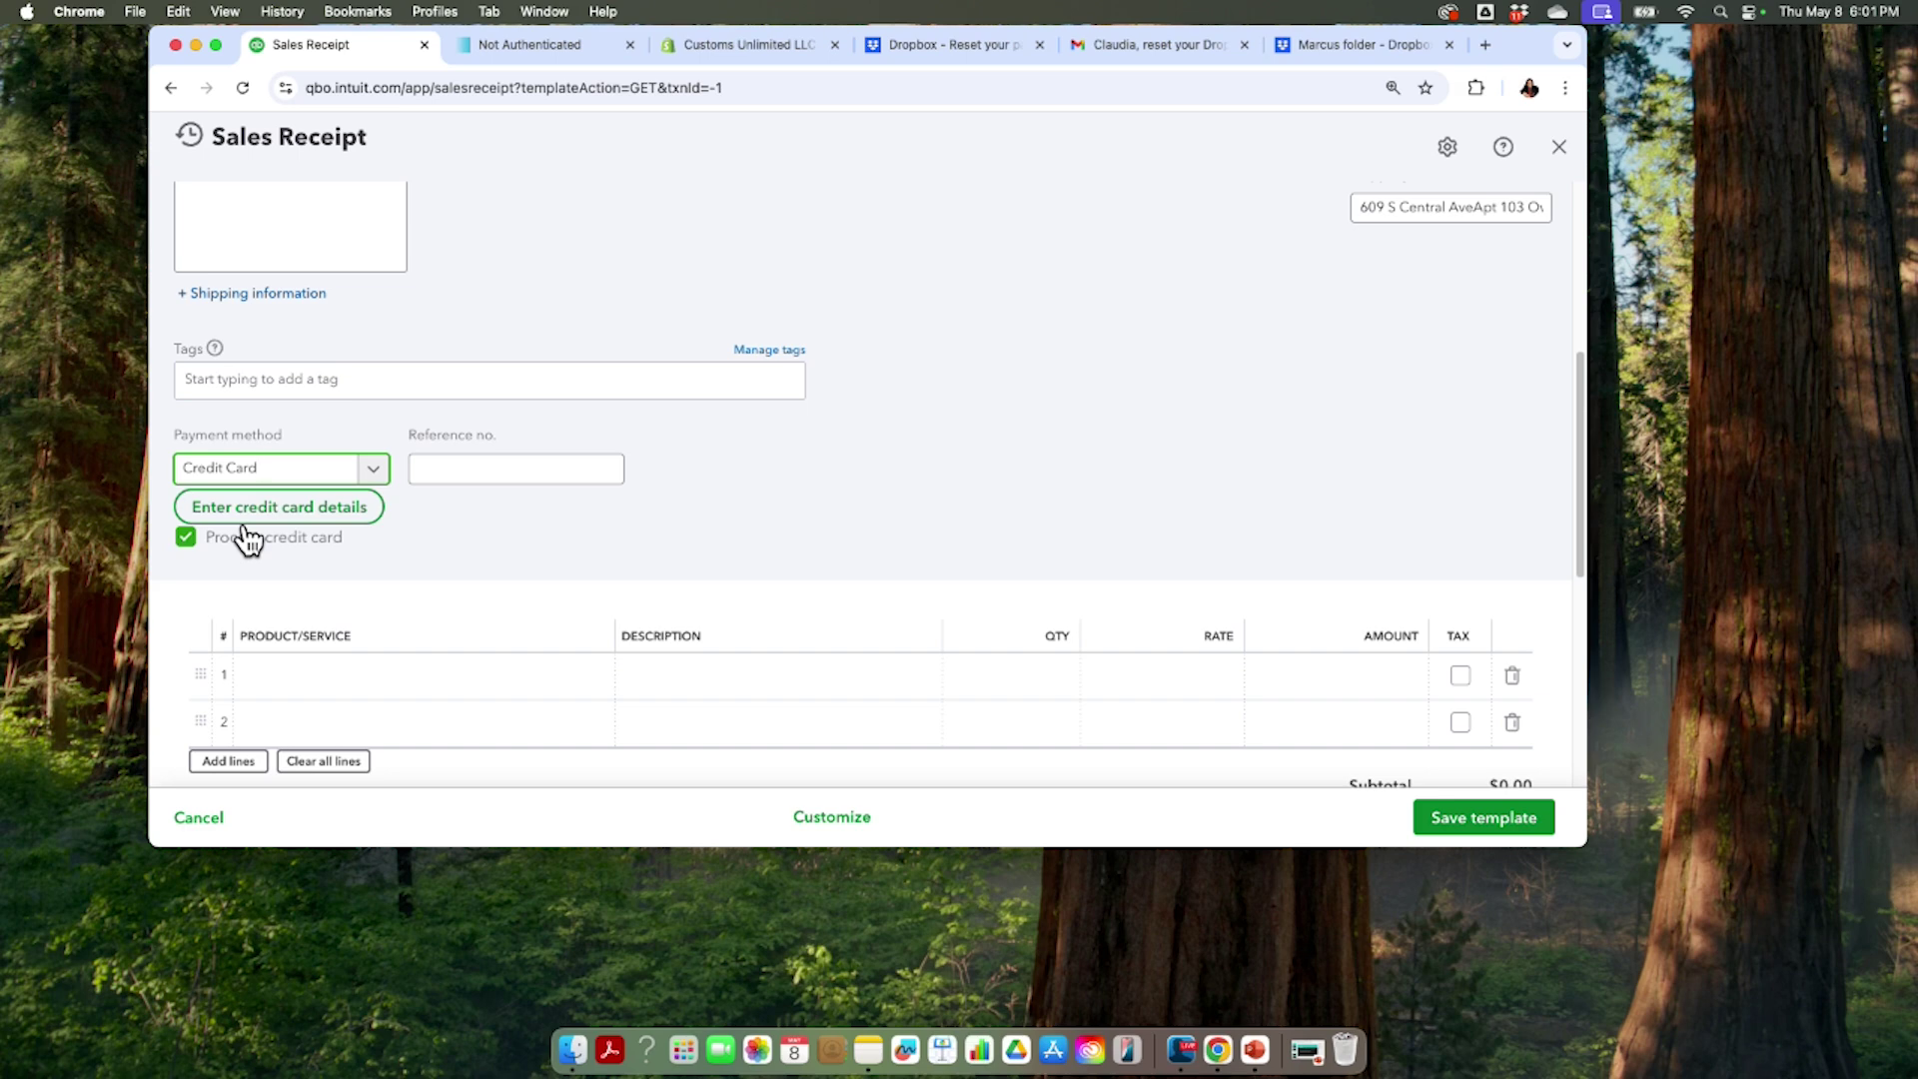
left_click(1560, 146)
Step: Review the Payments section of the company's account settings and close the settings
left_click(1504, 140)
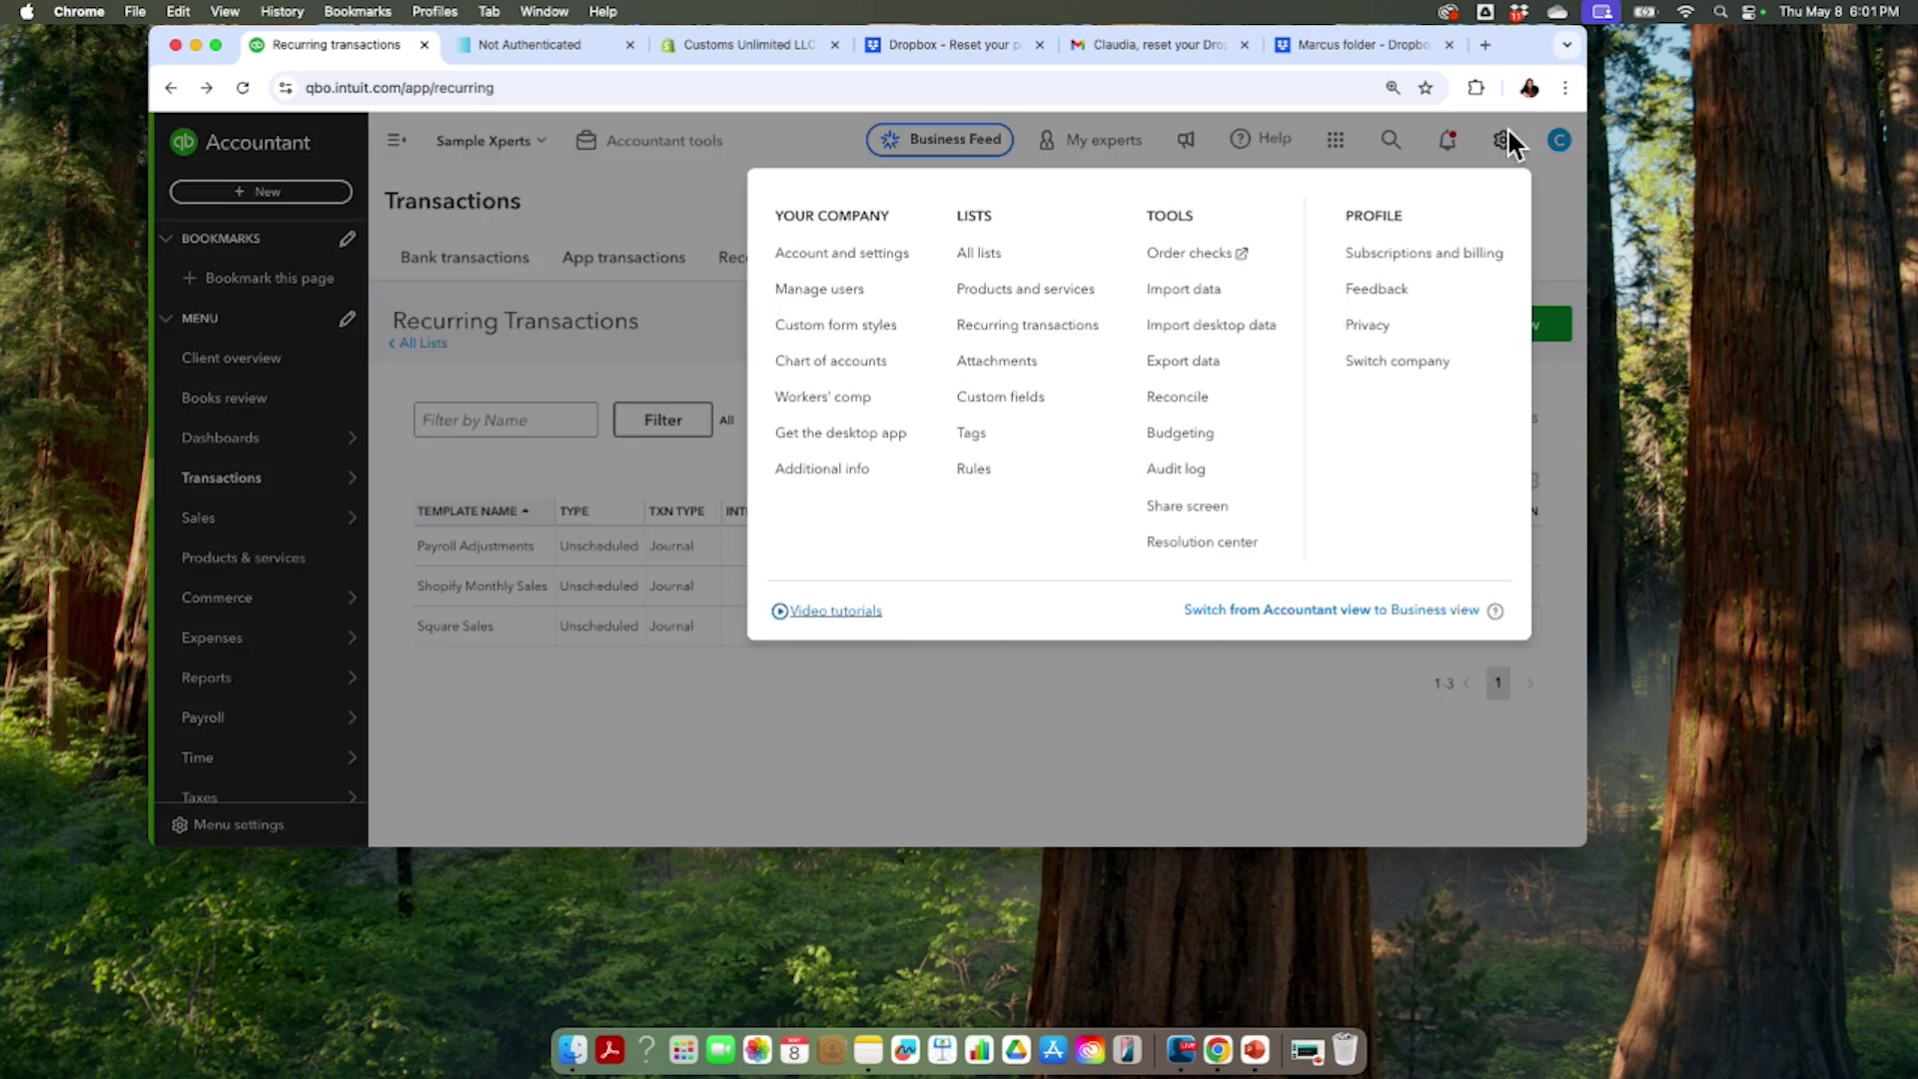
left_click(885, 252)
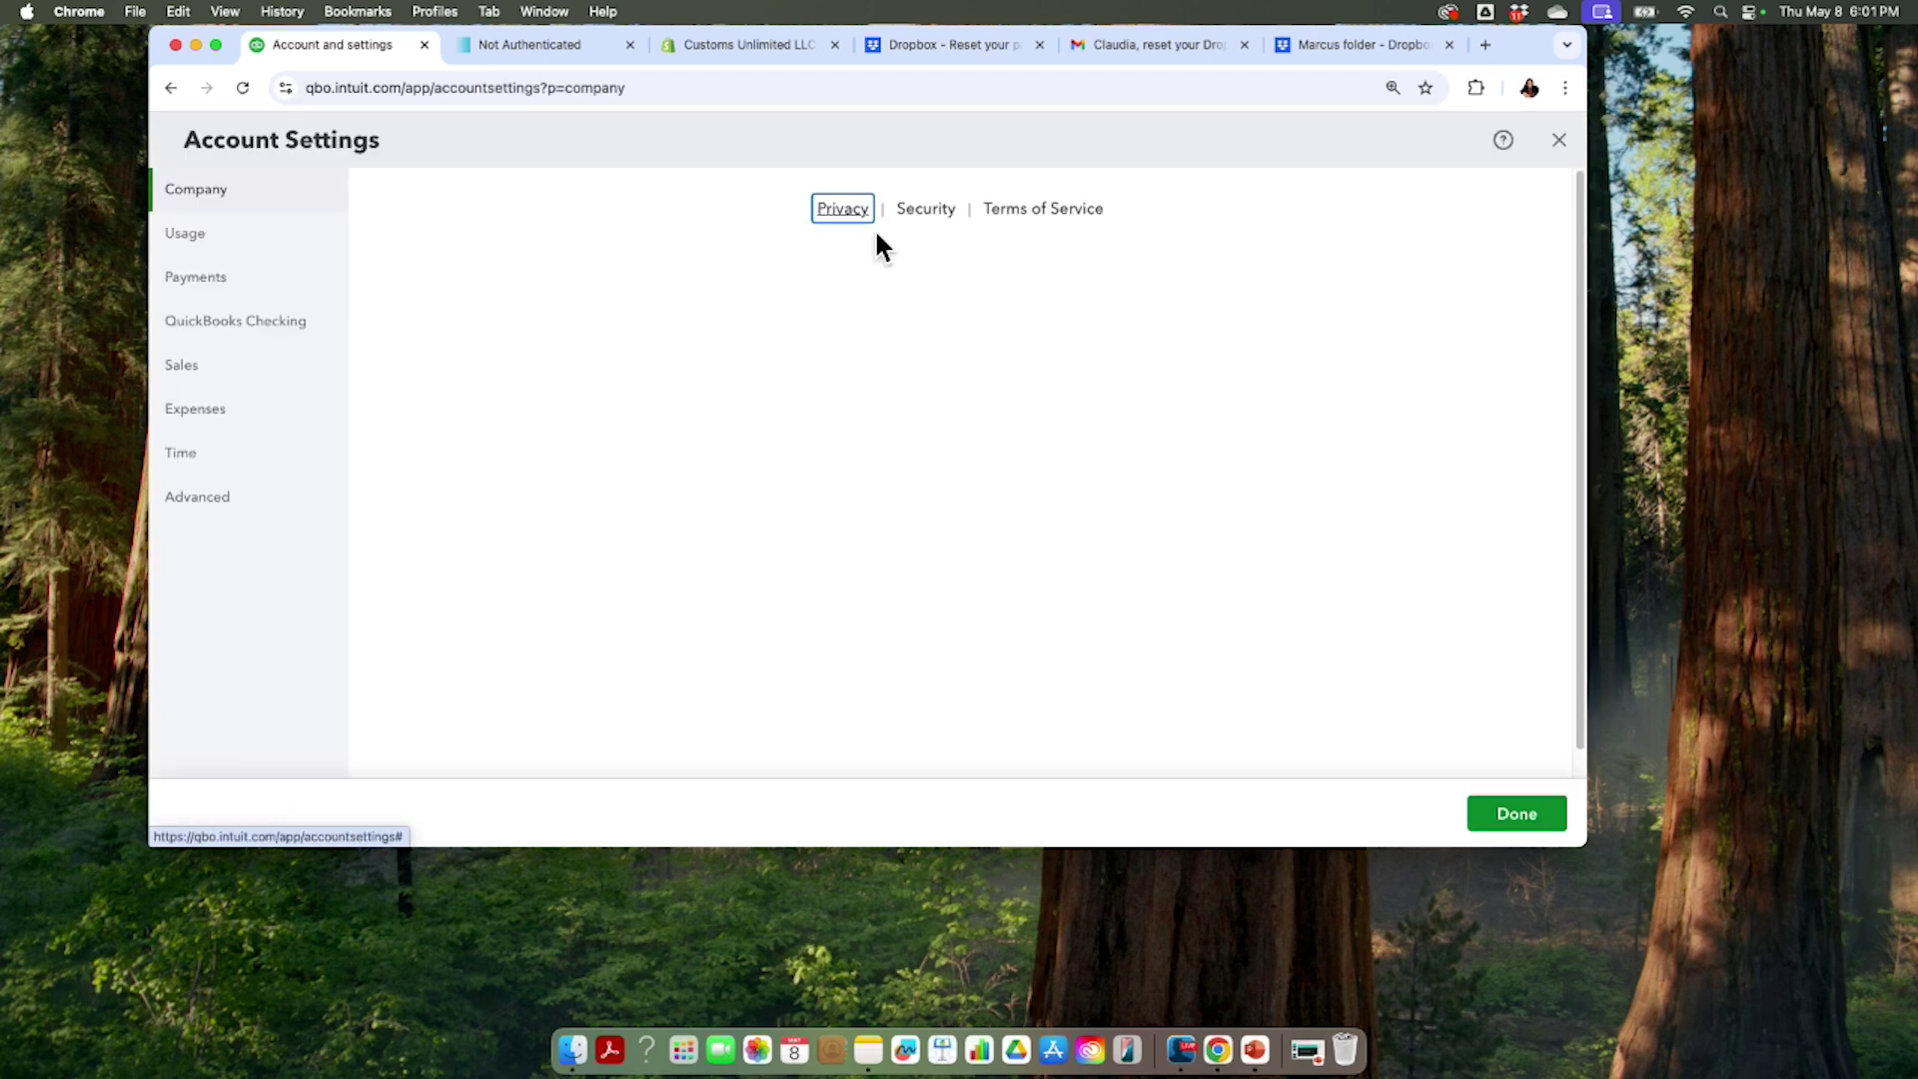
left_click(193, 270)
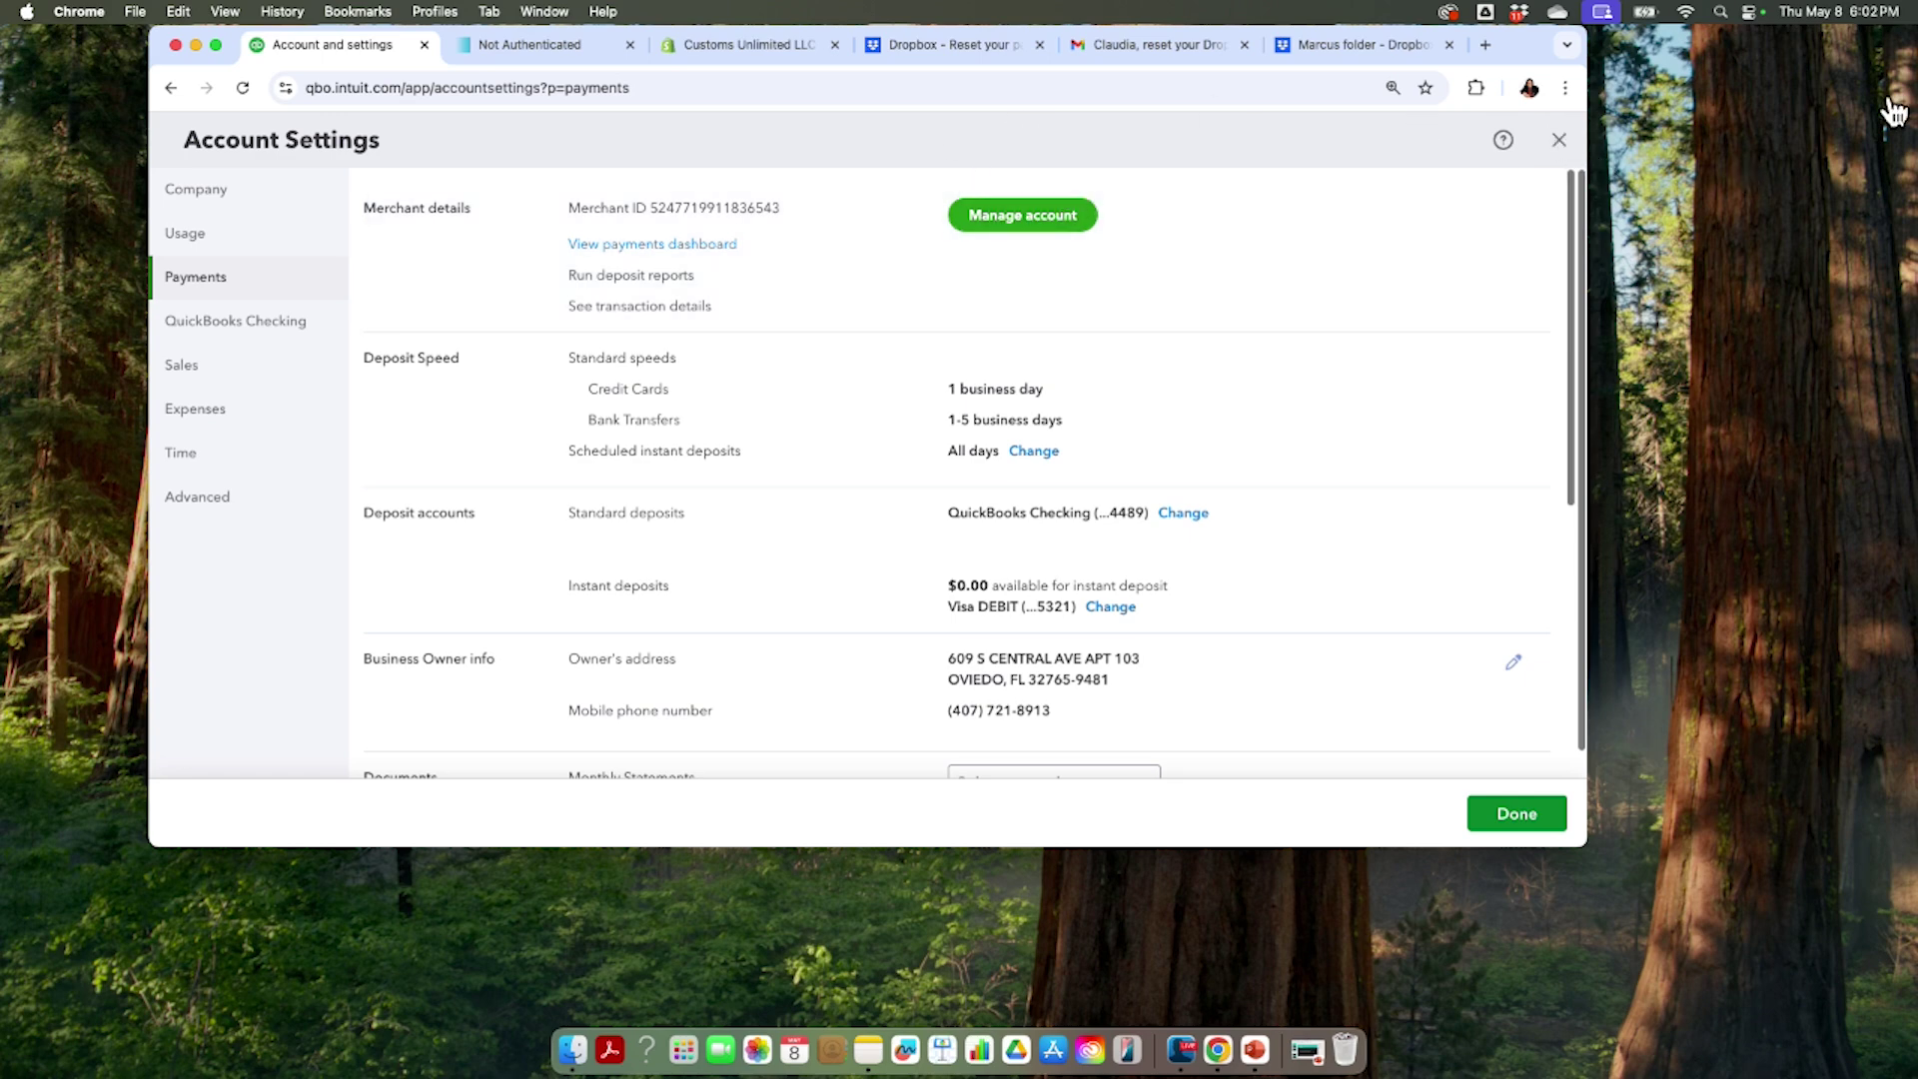
left_click(1558, 140)
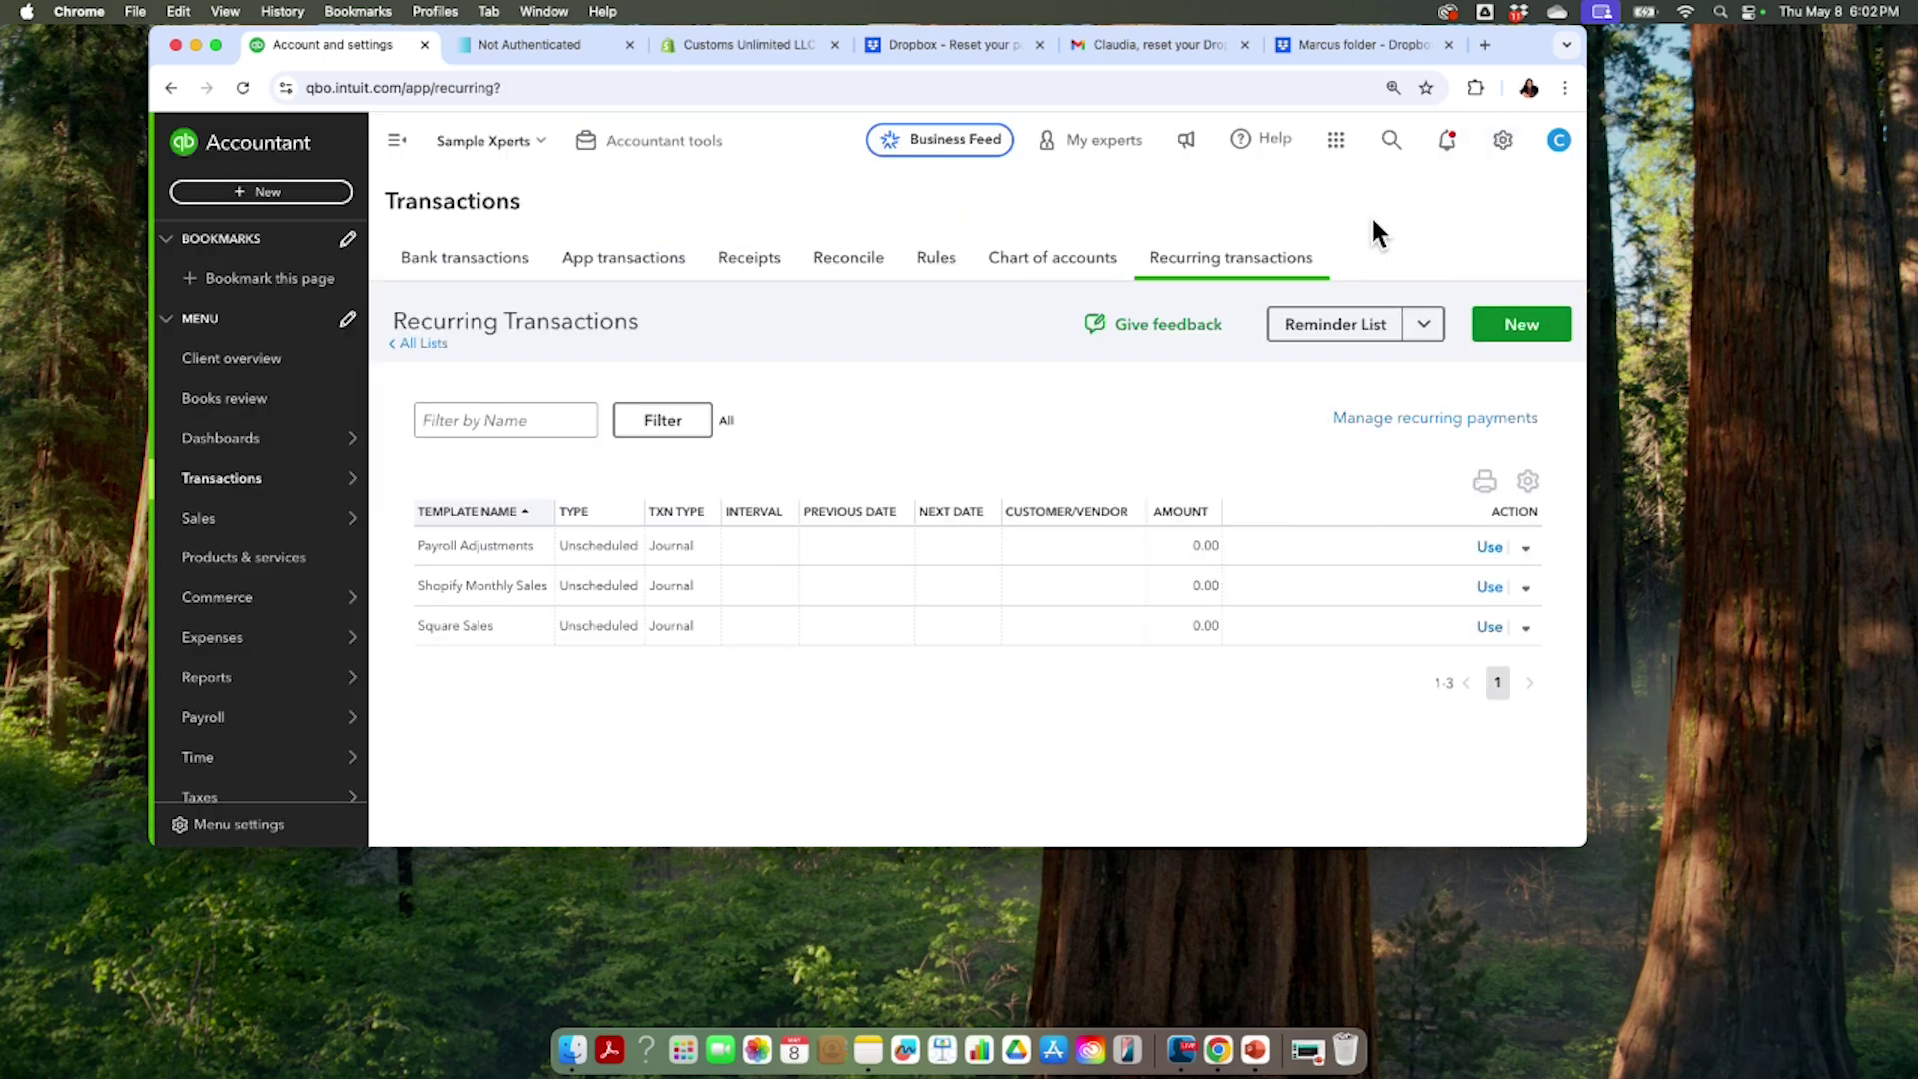
Step: Create a new recurring transaction template of the Sales Receipt type
left_click(1507, 139)
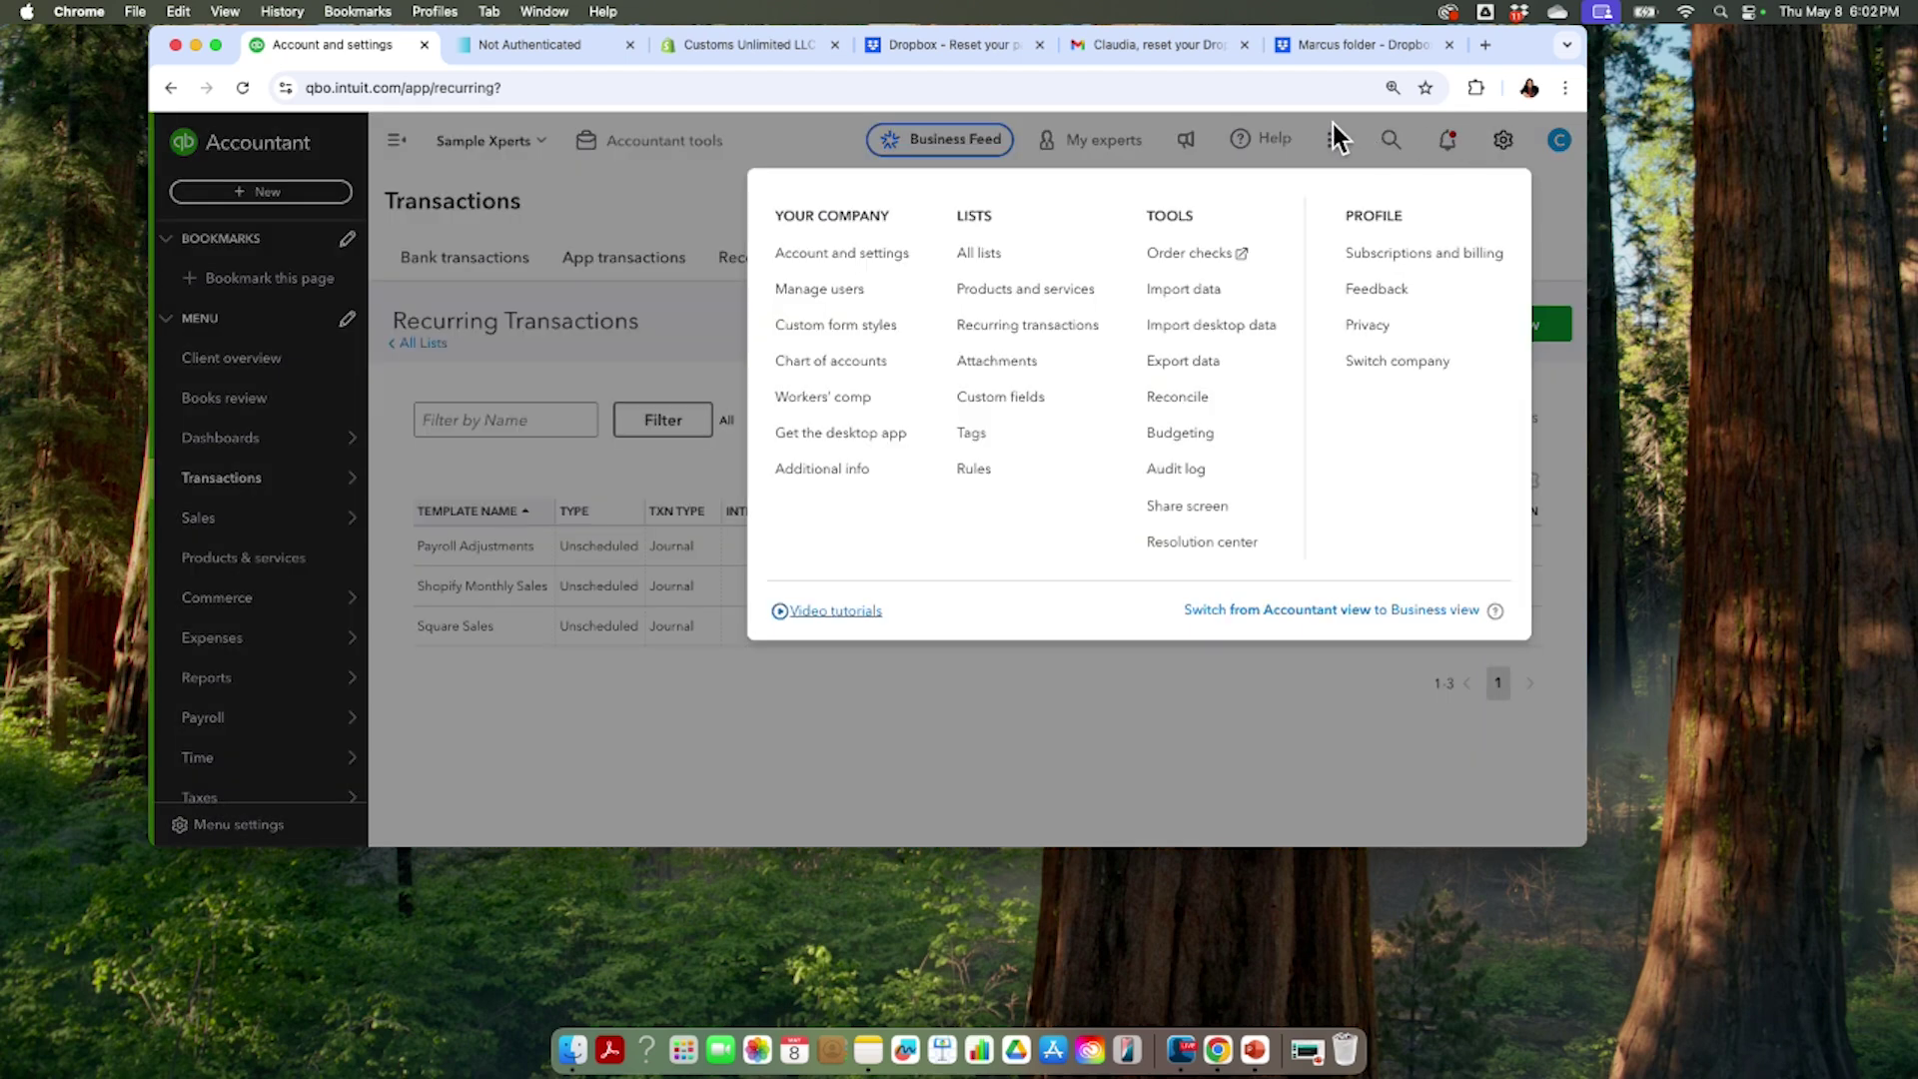
left_click(1035, 323)
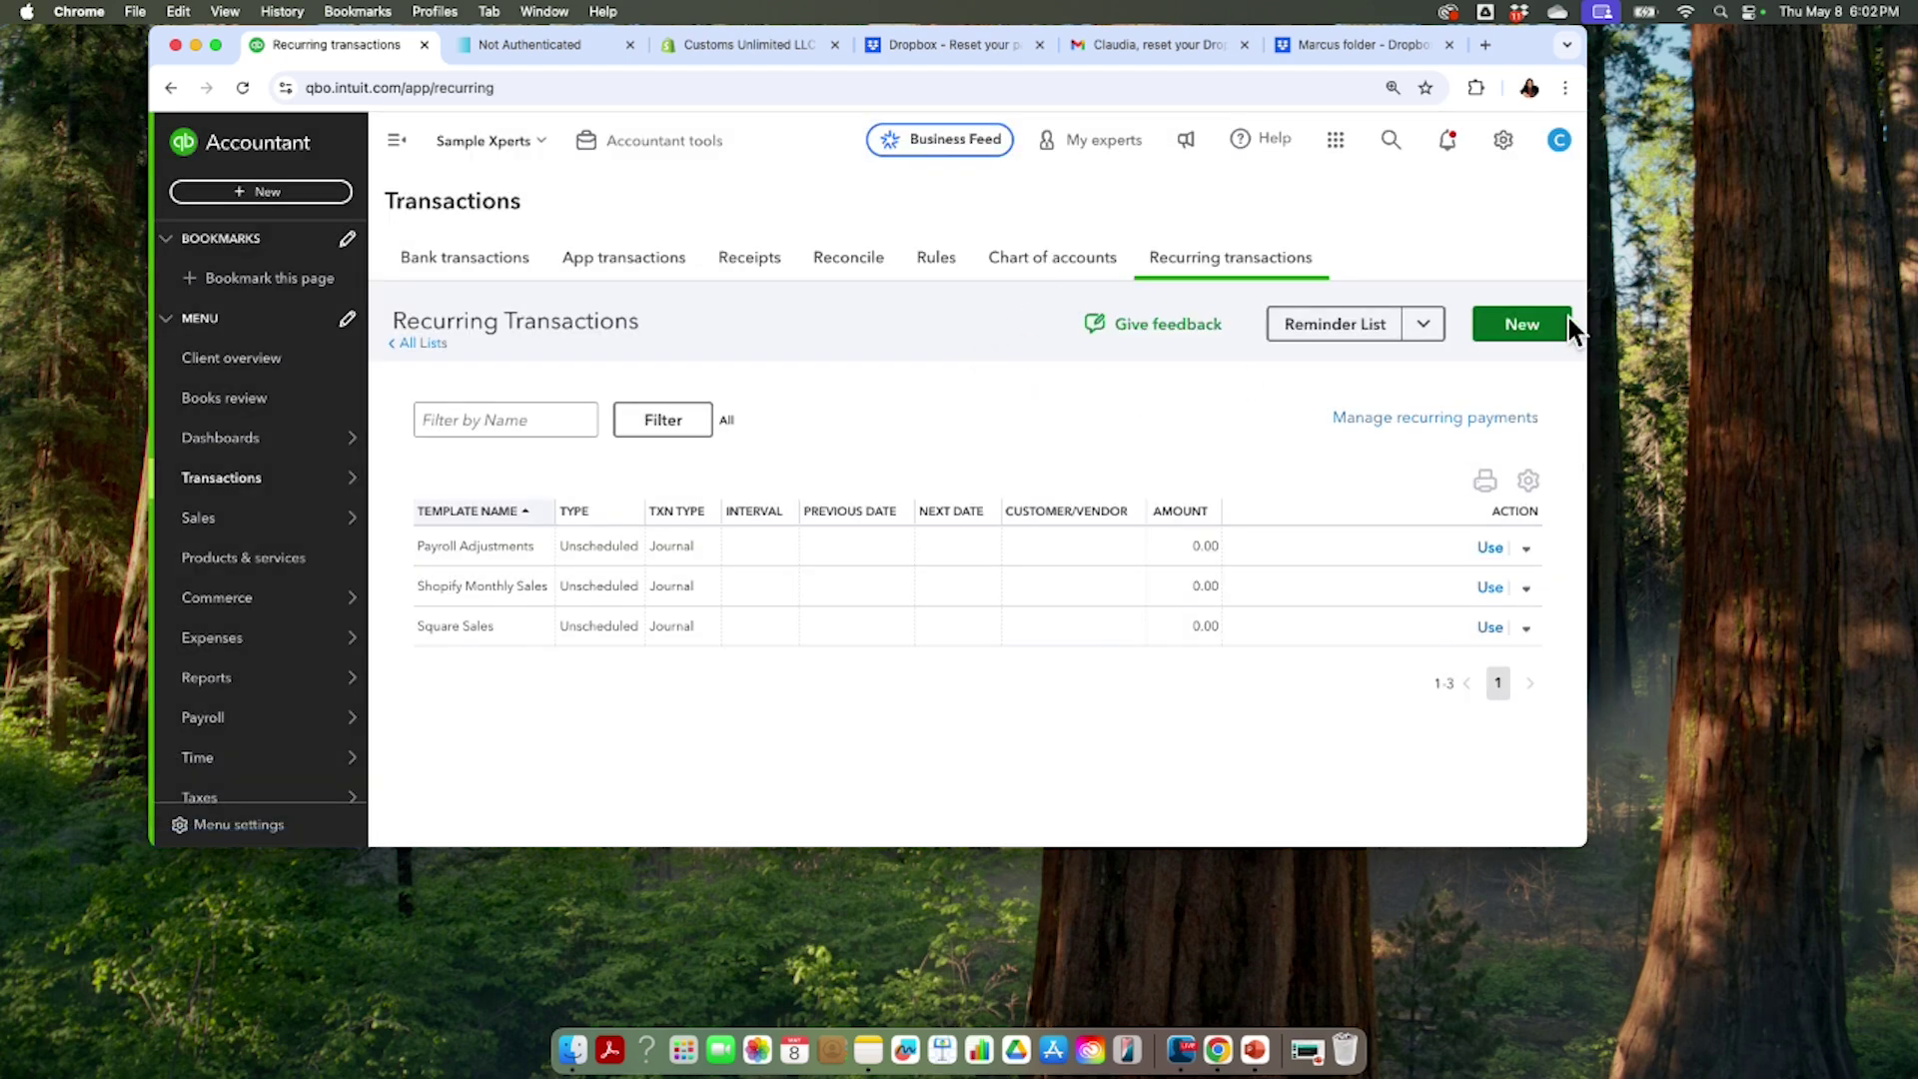
left_click(1529, 321)
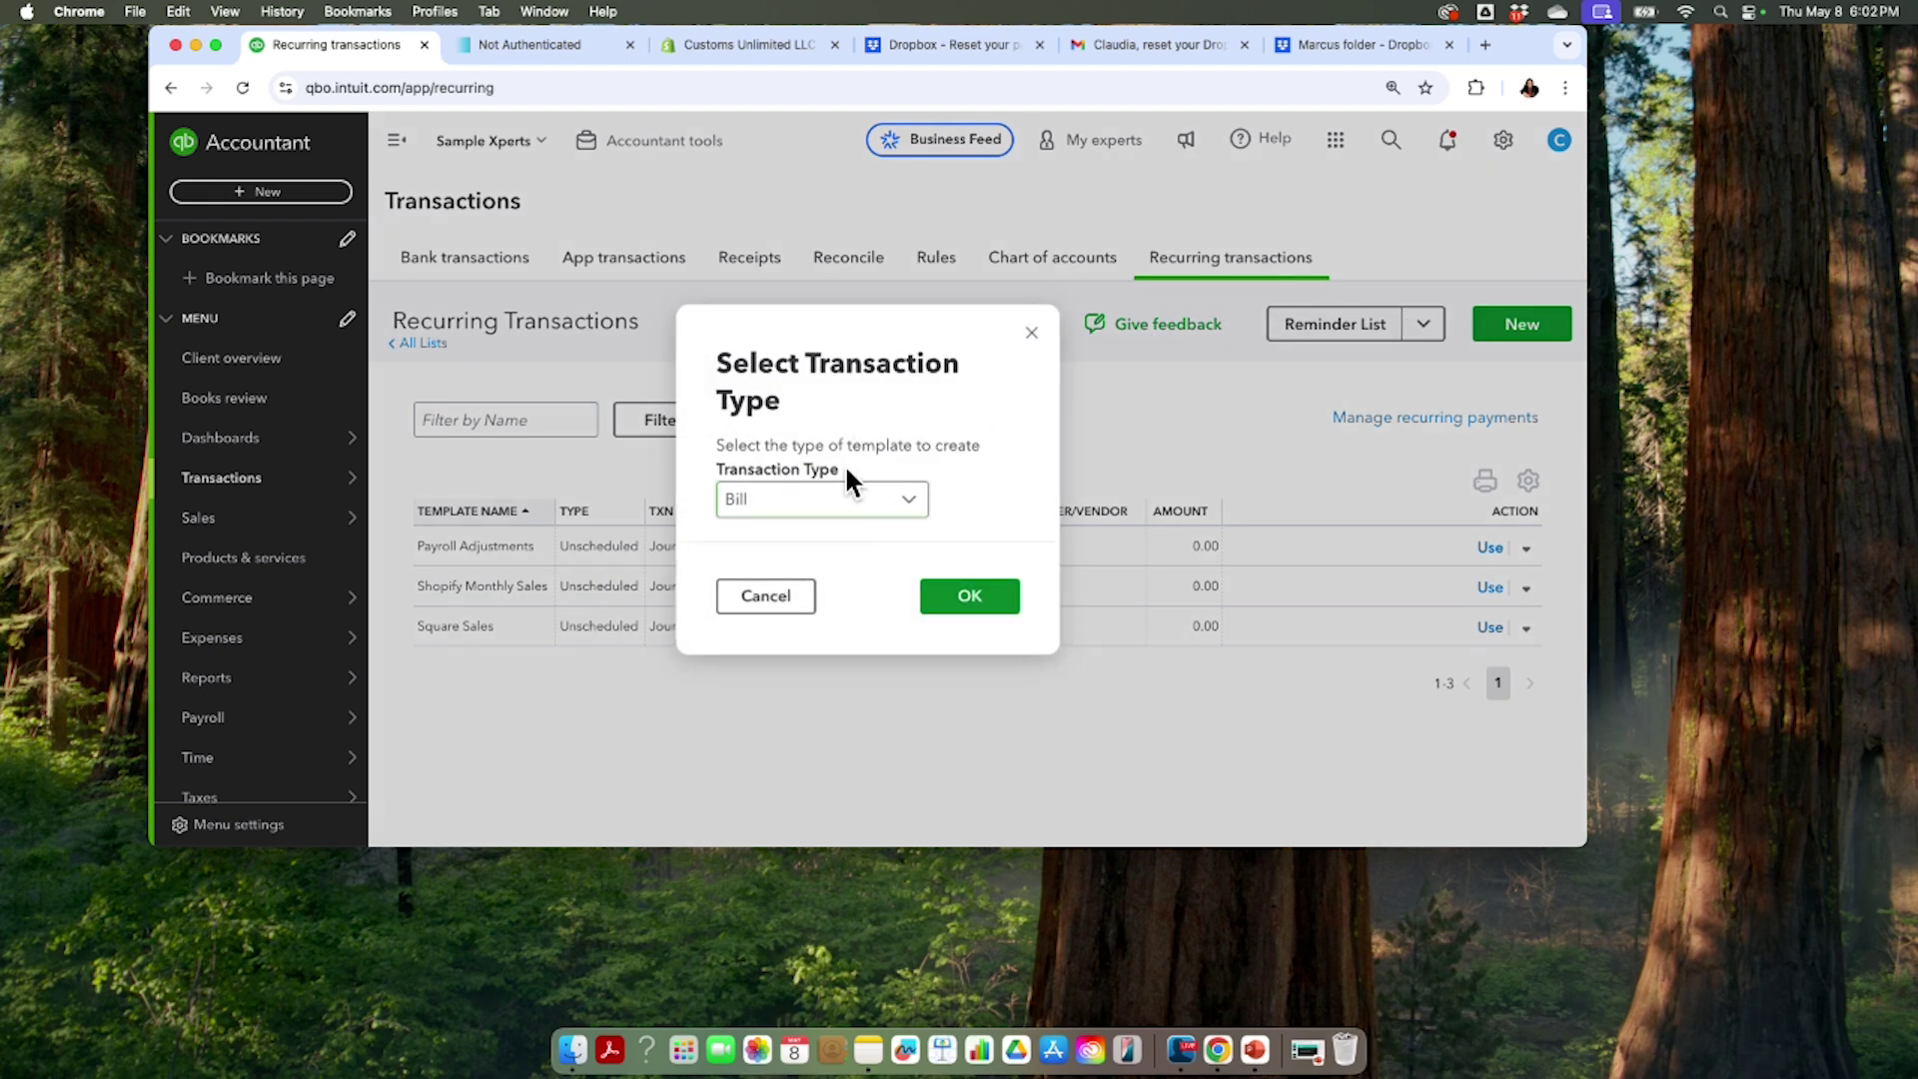
left_click(837, 500)
scroll(873, 642, "down", 3)
scroll(879, 642, "down", 3)
left_click(870, 675)
left_click(999, 590)
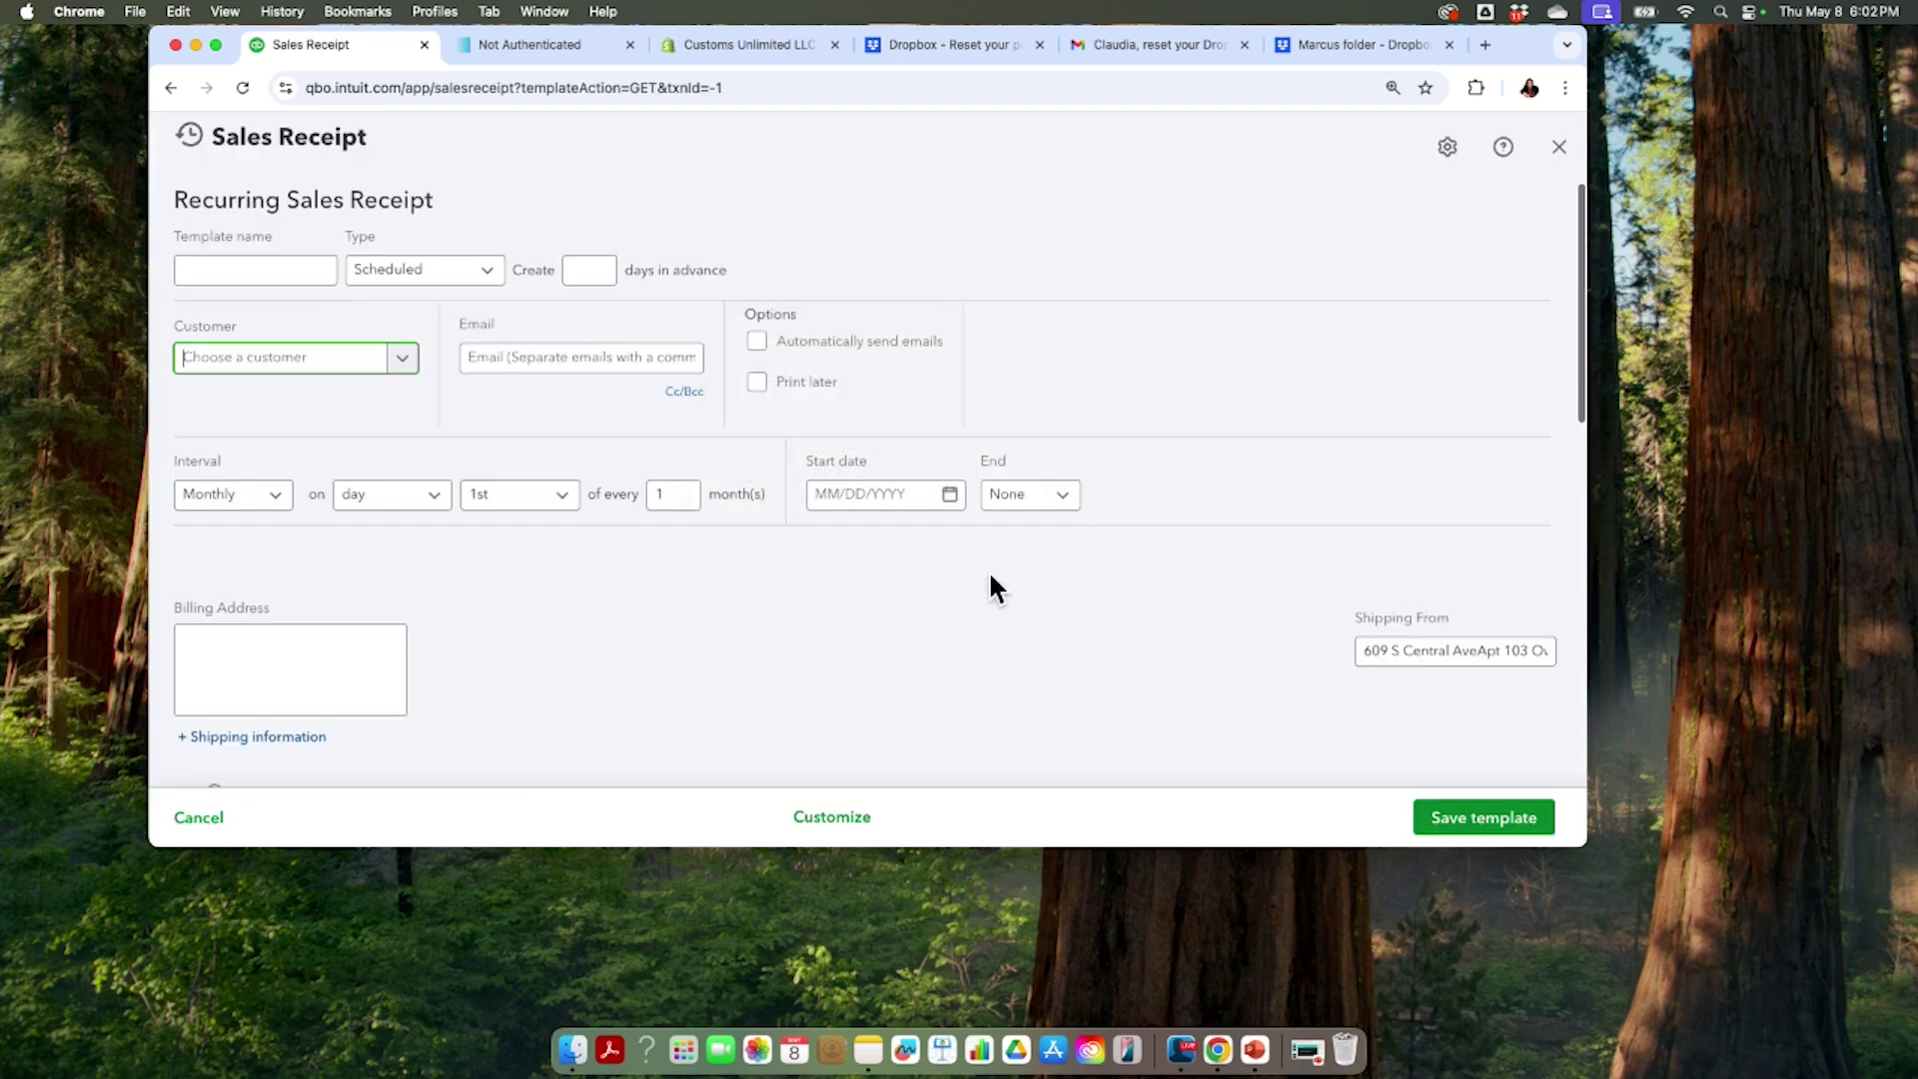
Step: Add Online Consultation as the product/service on the first line of the recurring sales receipt
left_click(265, 267)
left_click(278, 354)
scroll(876, 679, "down", 5)
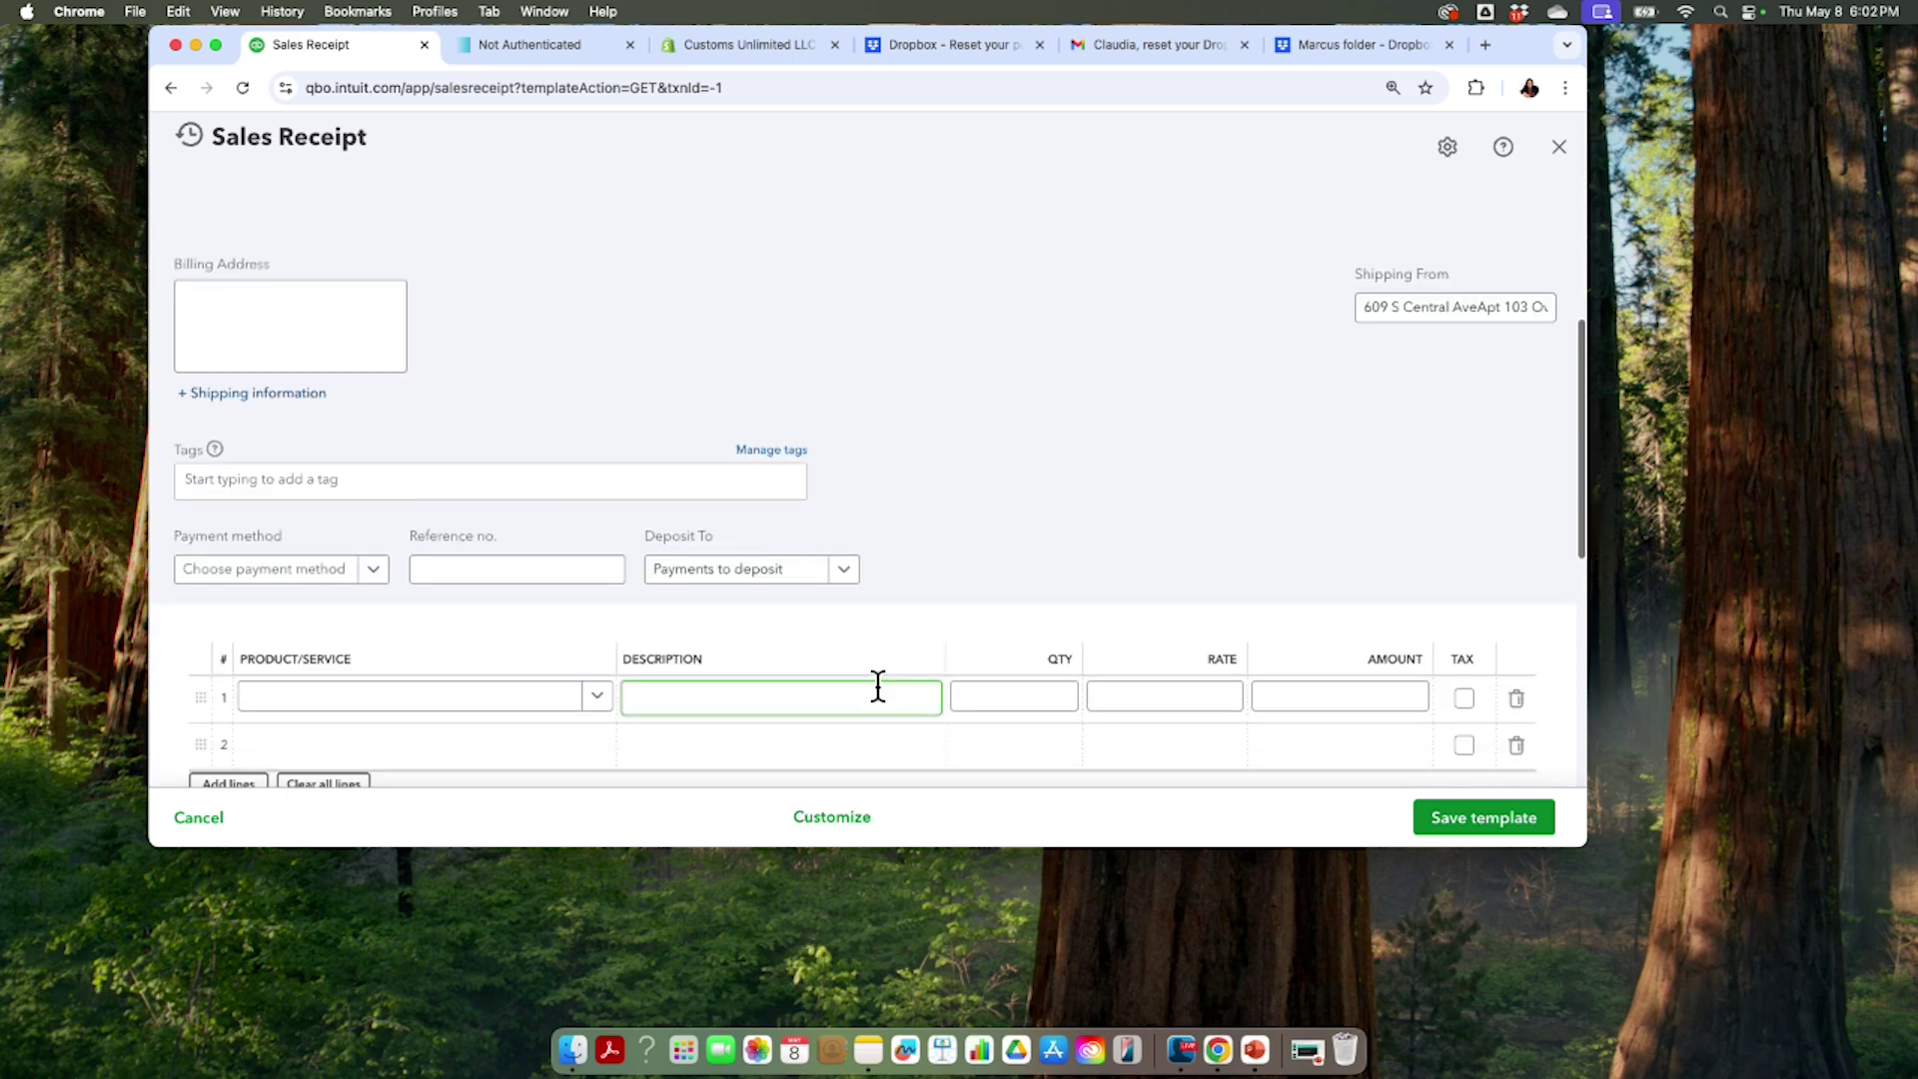
left_click(462, 552)
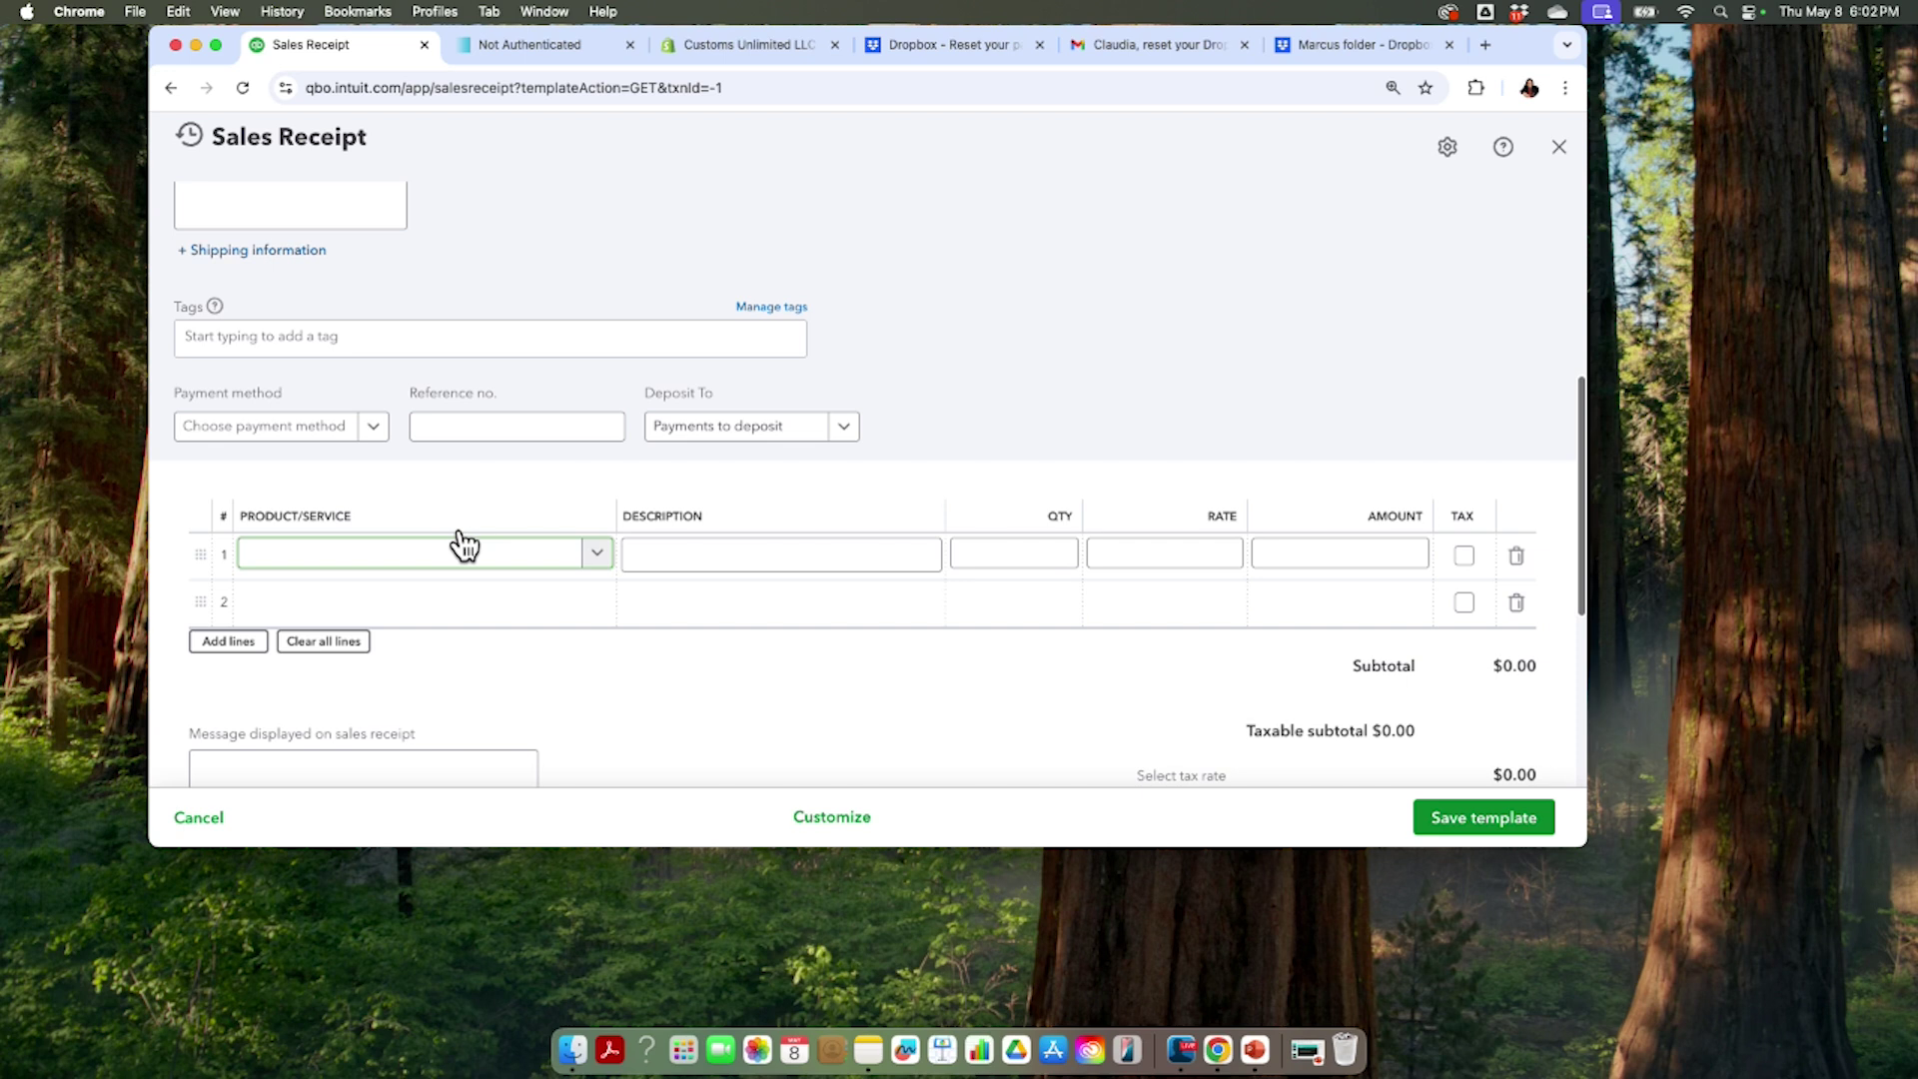
left_click(463, 549)
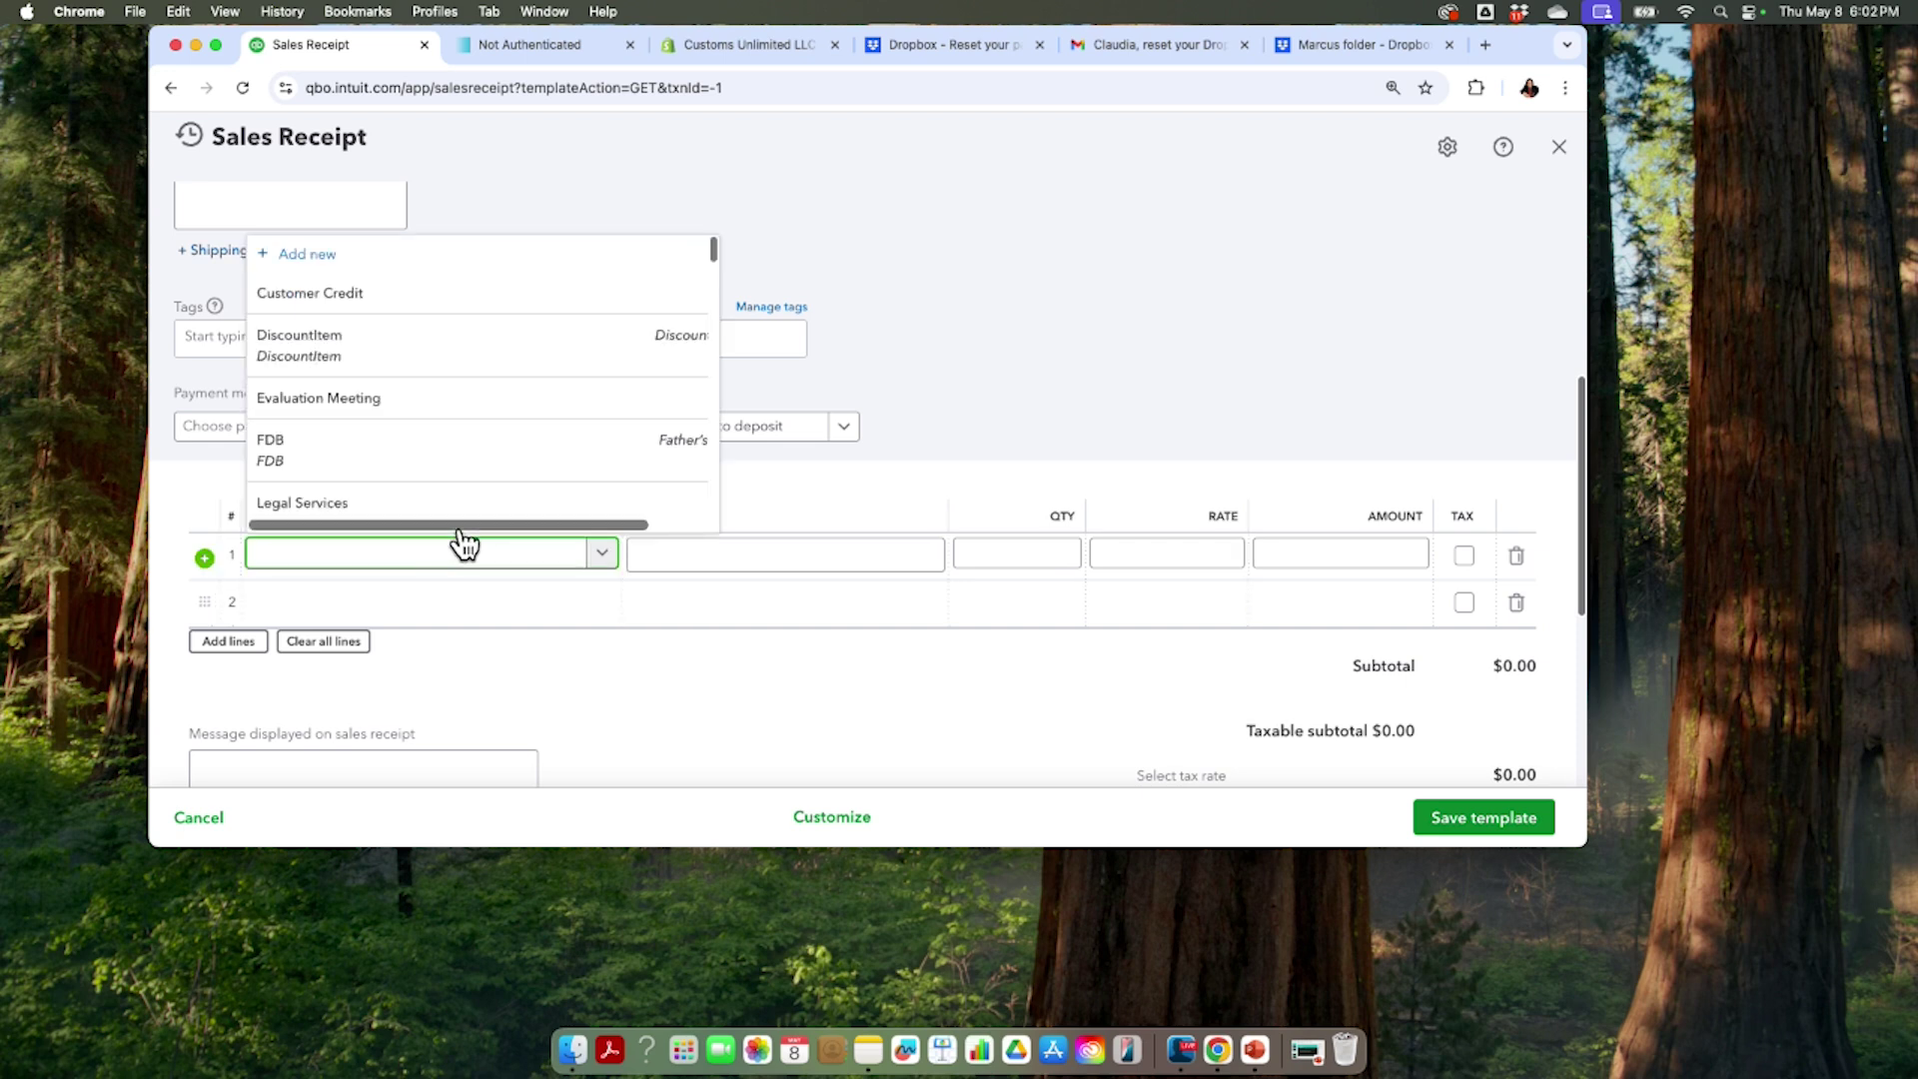
scroll(511, 477, "down", 4)
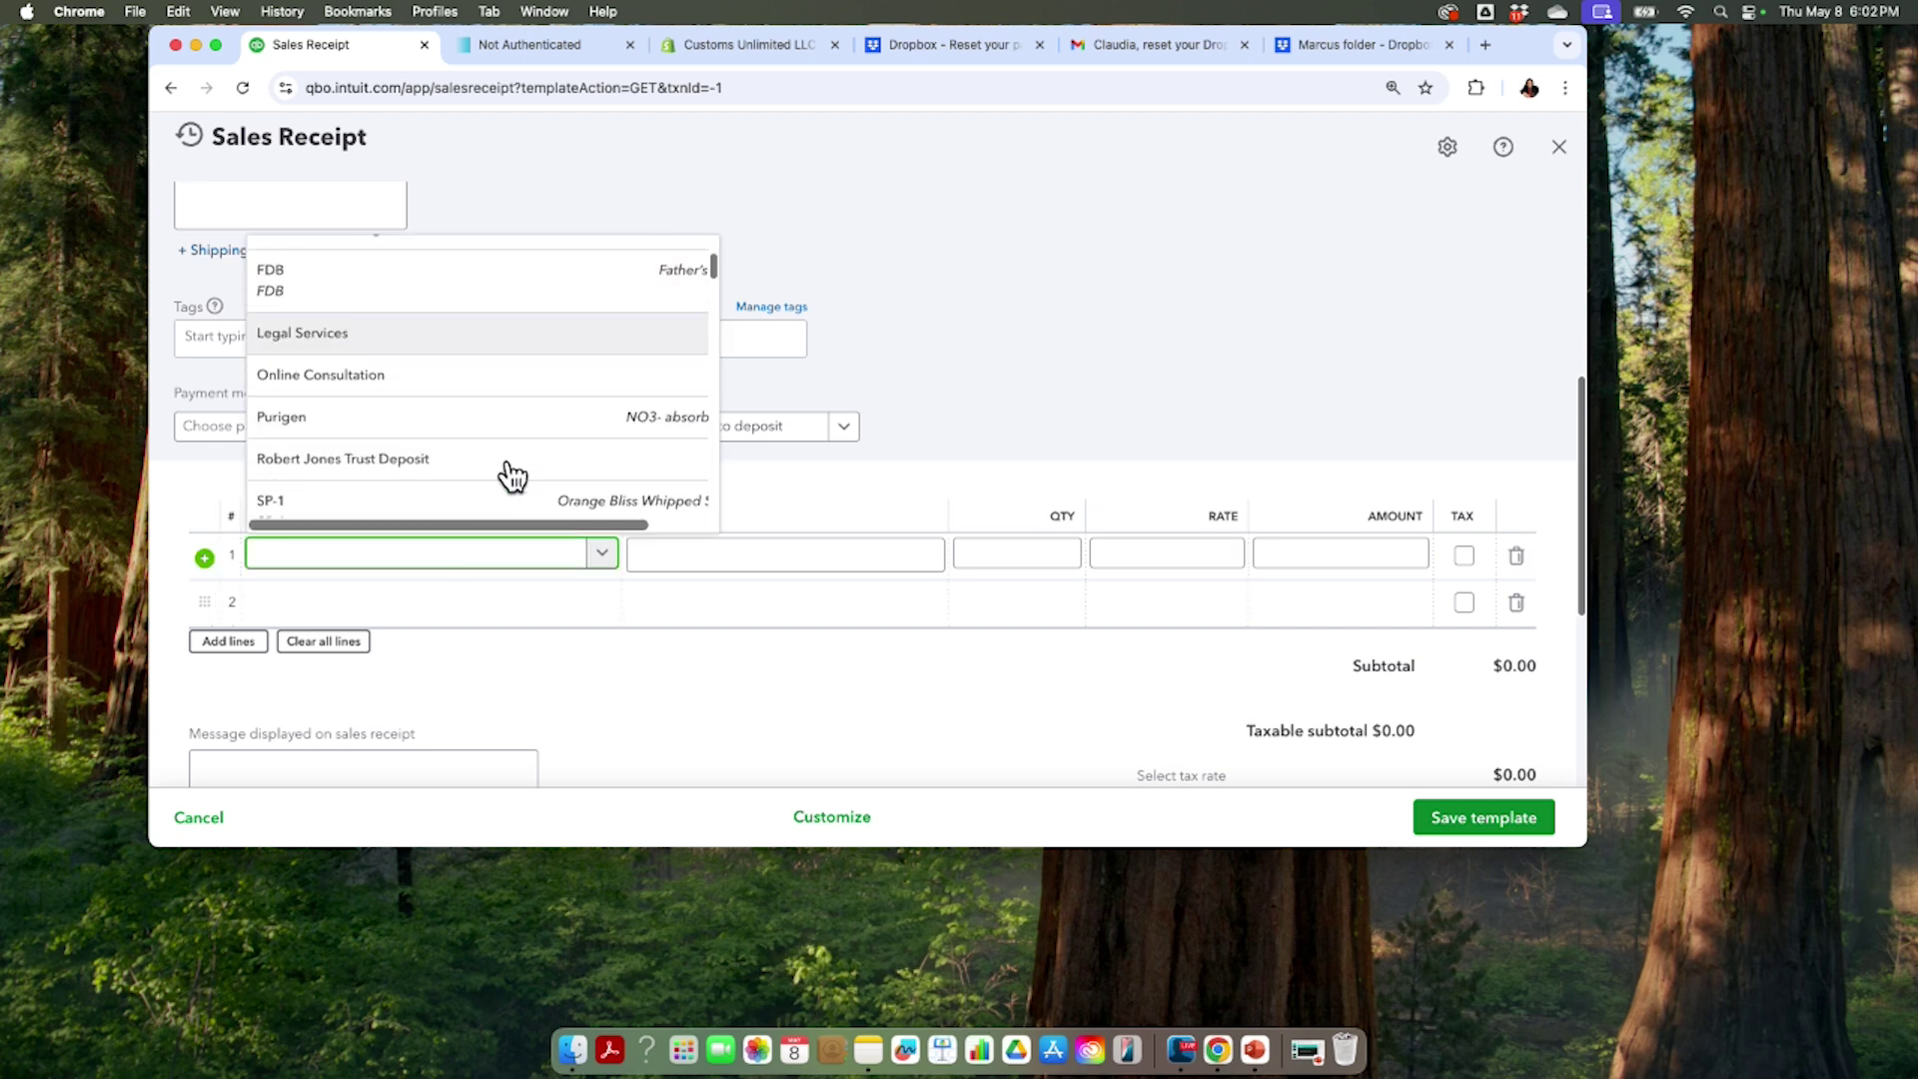
scroll(520, 470, "down", 10)
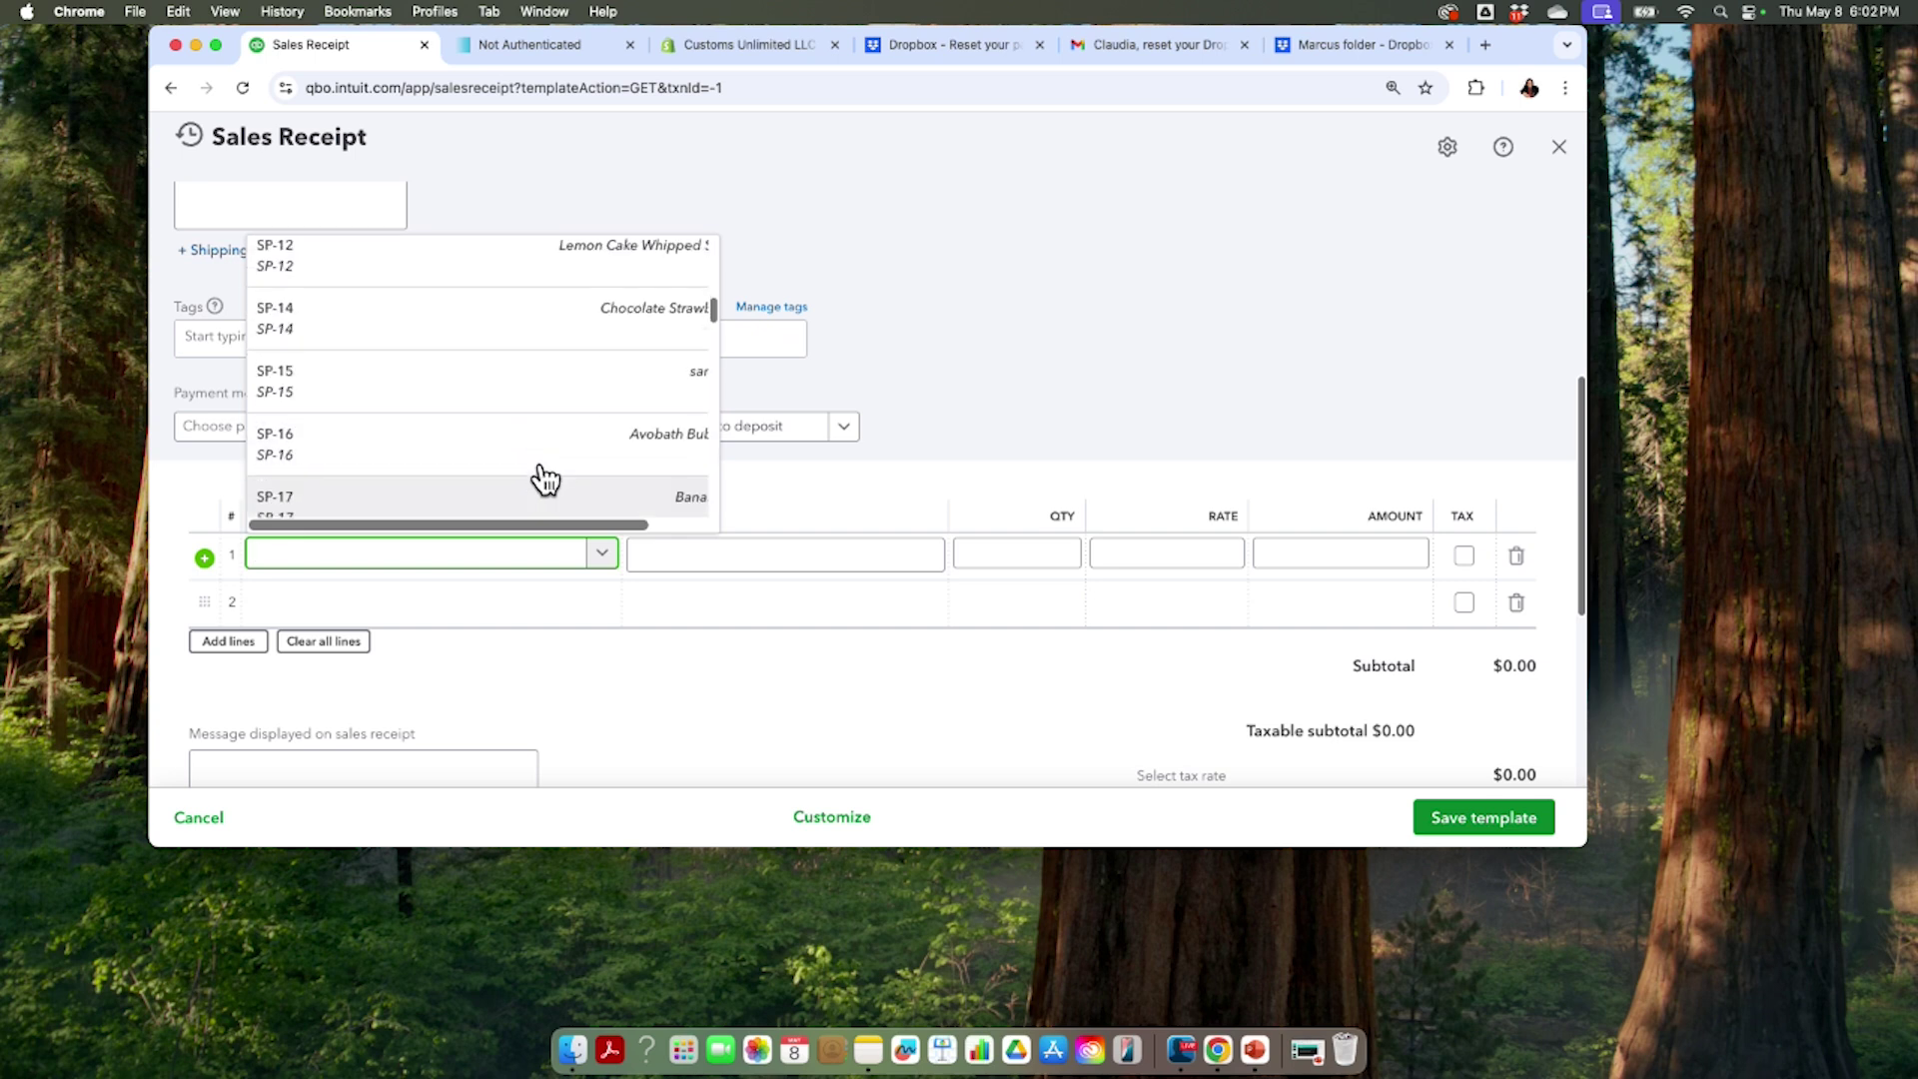
type("consul")
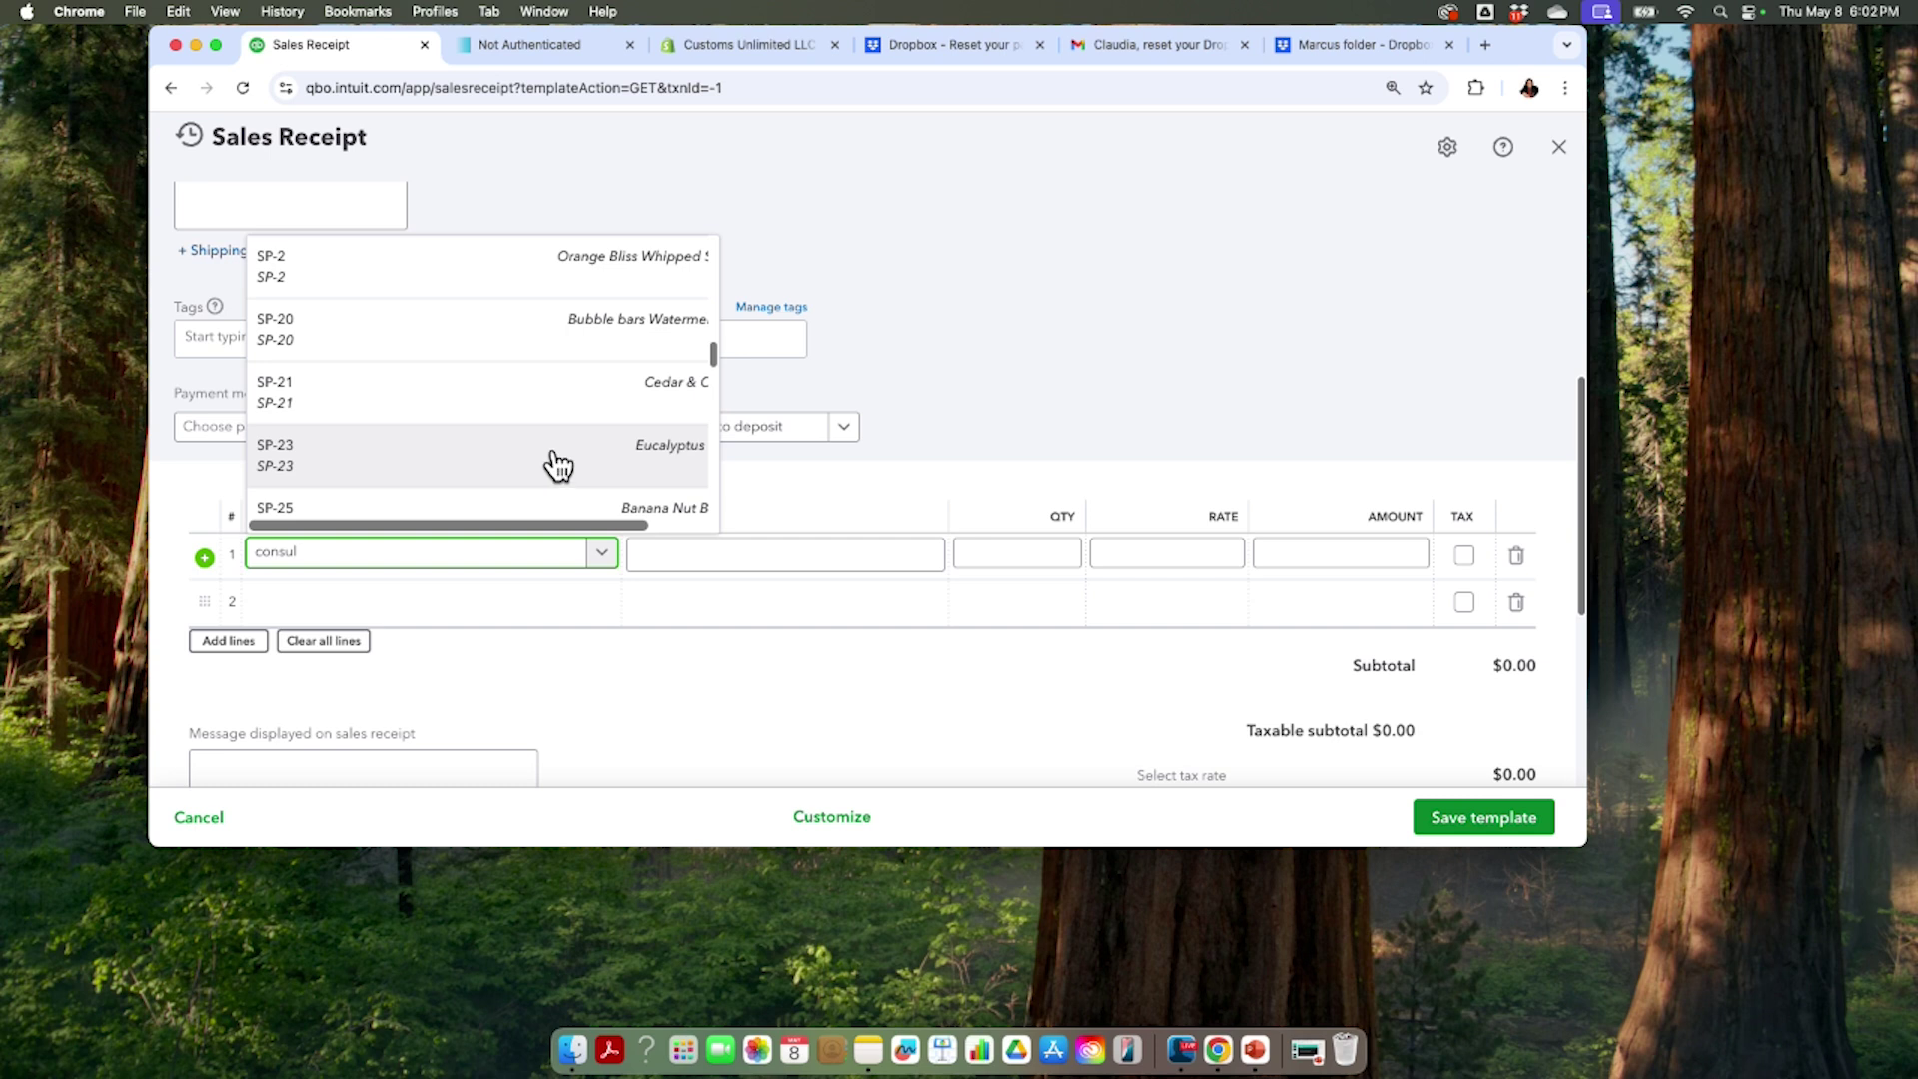
left_click(396, 480)
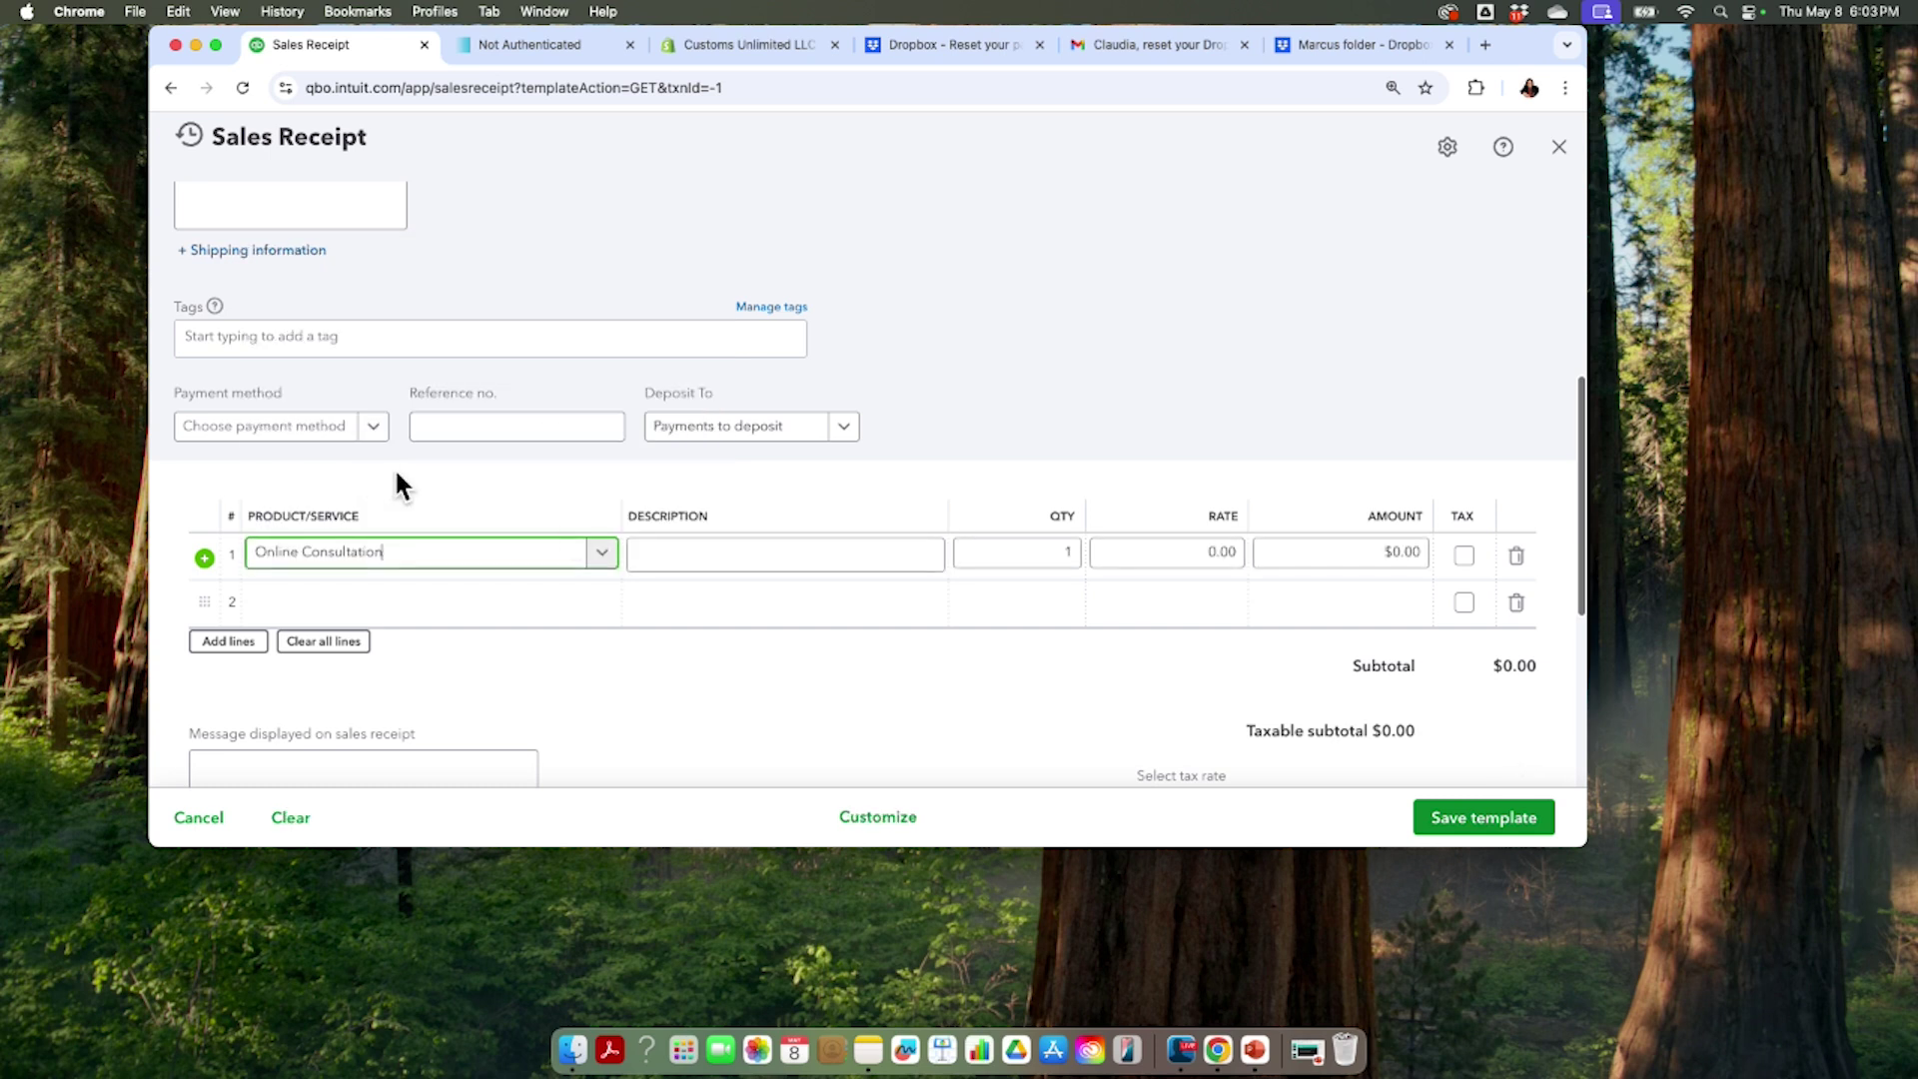
Step: Set the Online Consultation line's rate to 300 and close the recurring sales receipt template without saving
left_click(1192, 549)
type("300")
left_click(1005, 662)
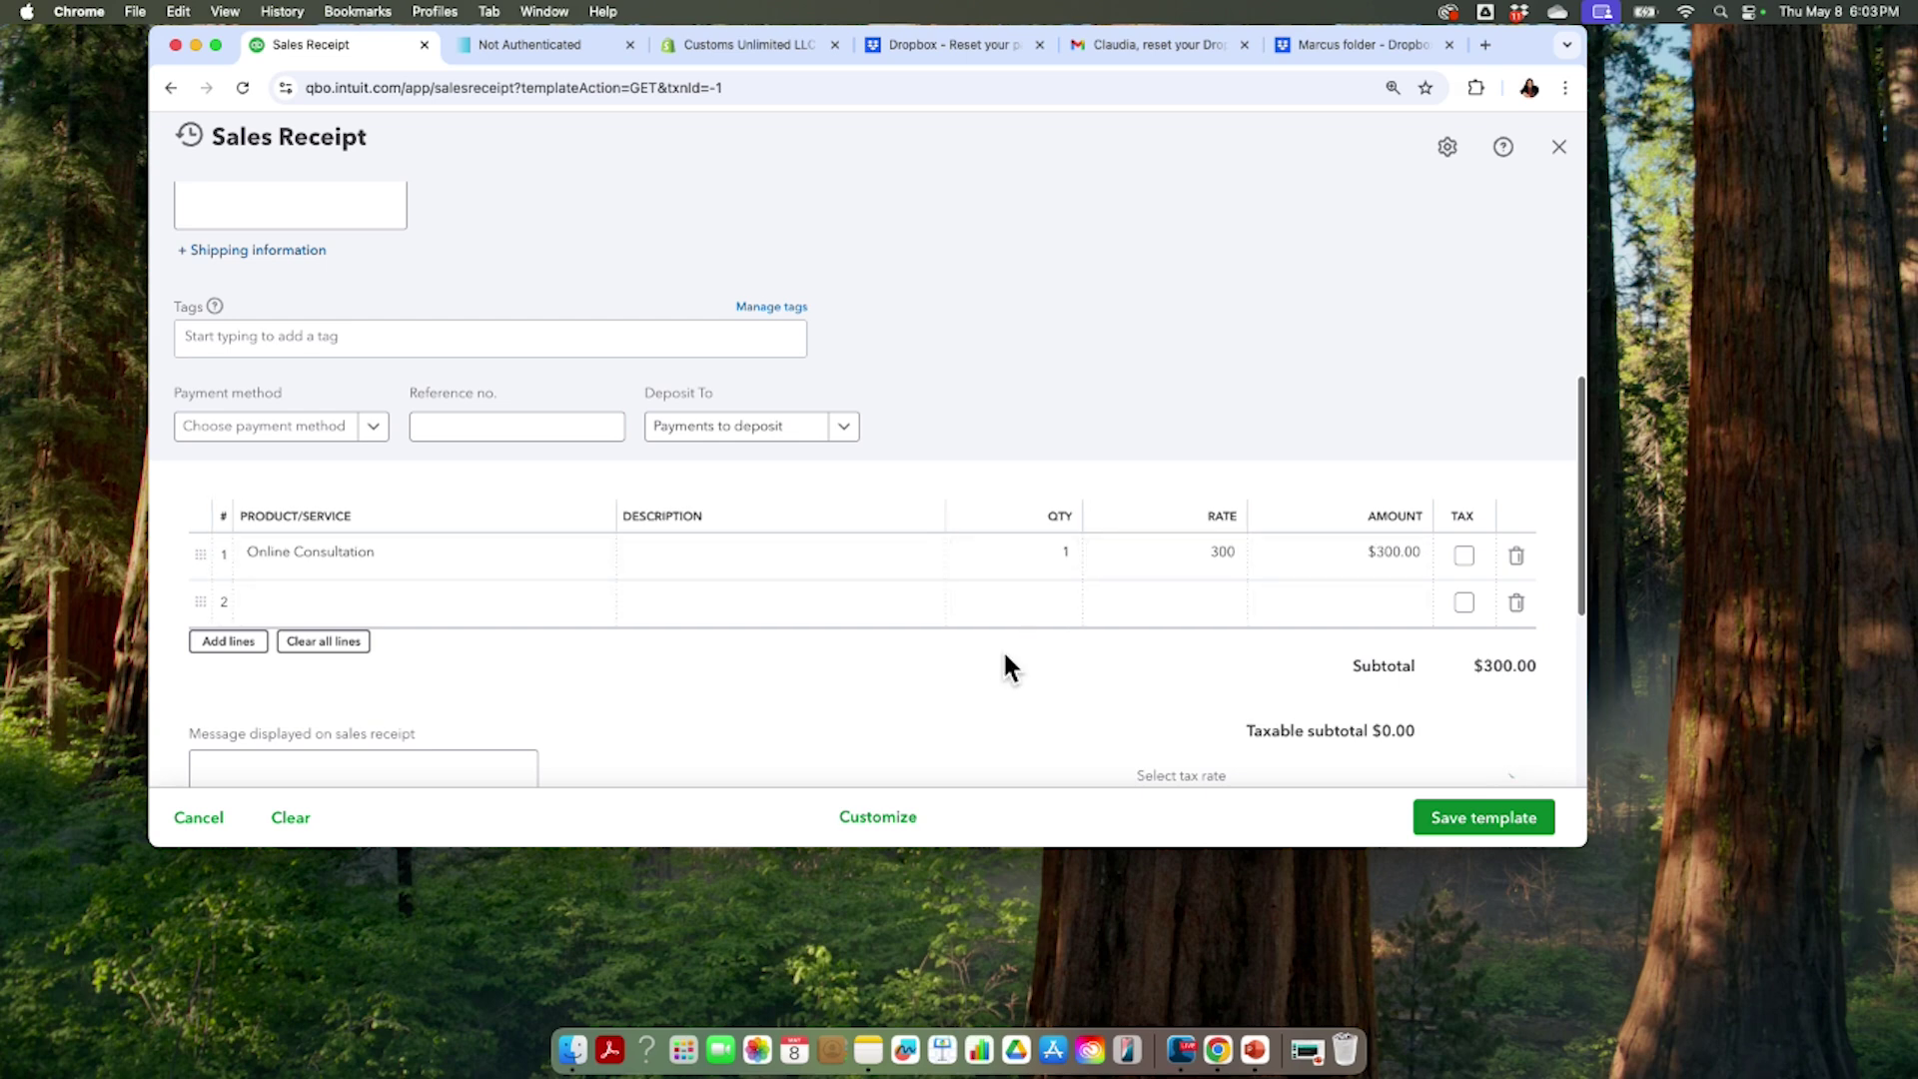
scroll(1005, 659, "down", 5)
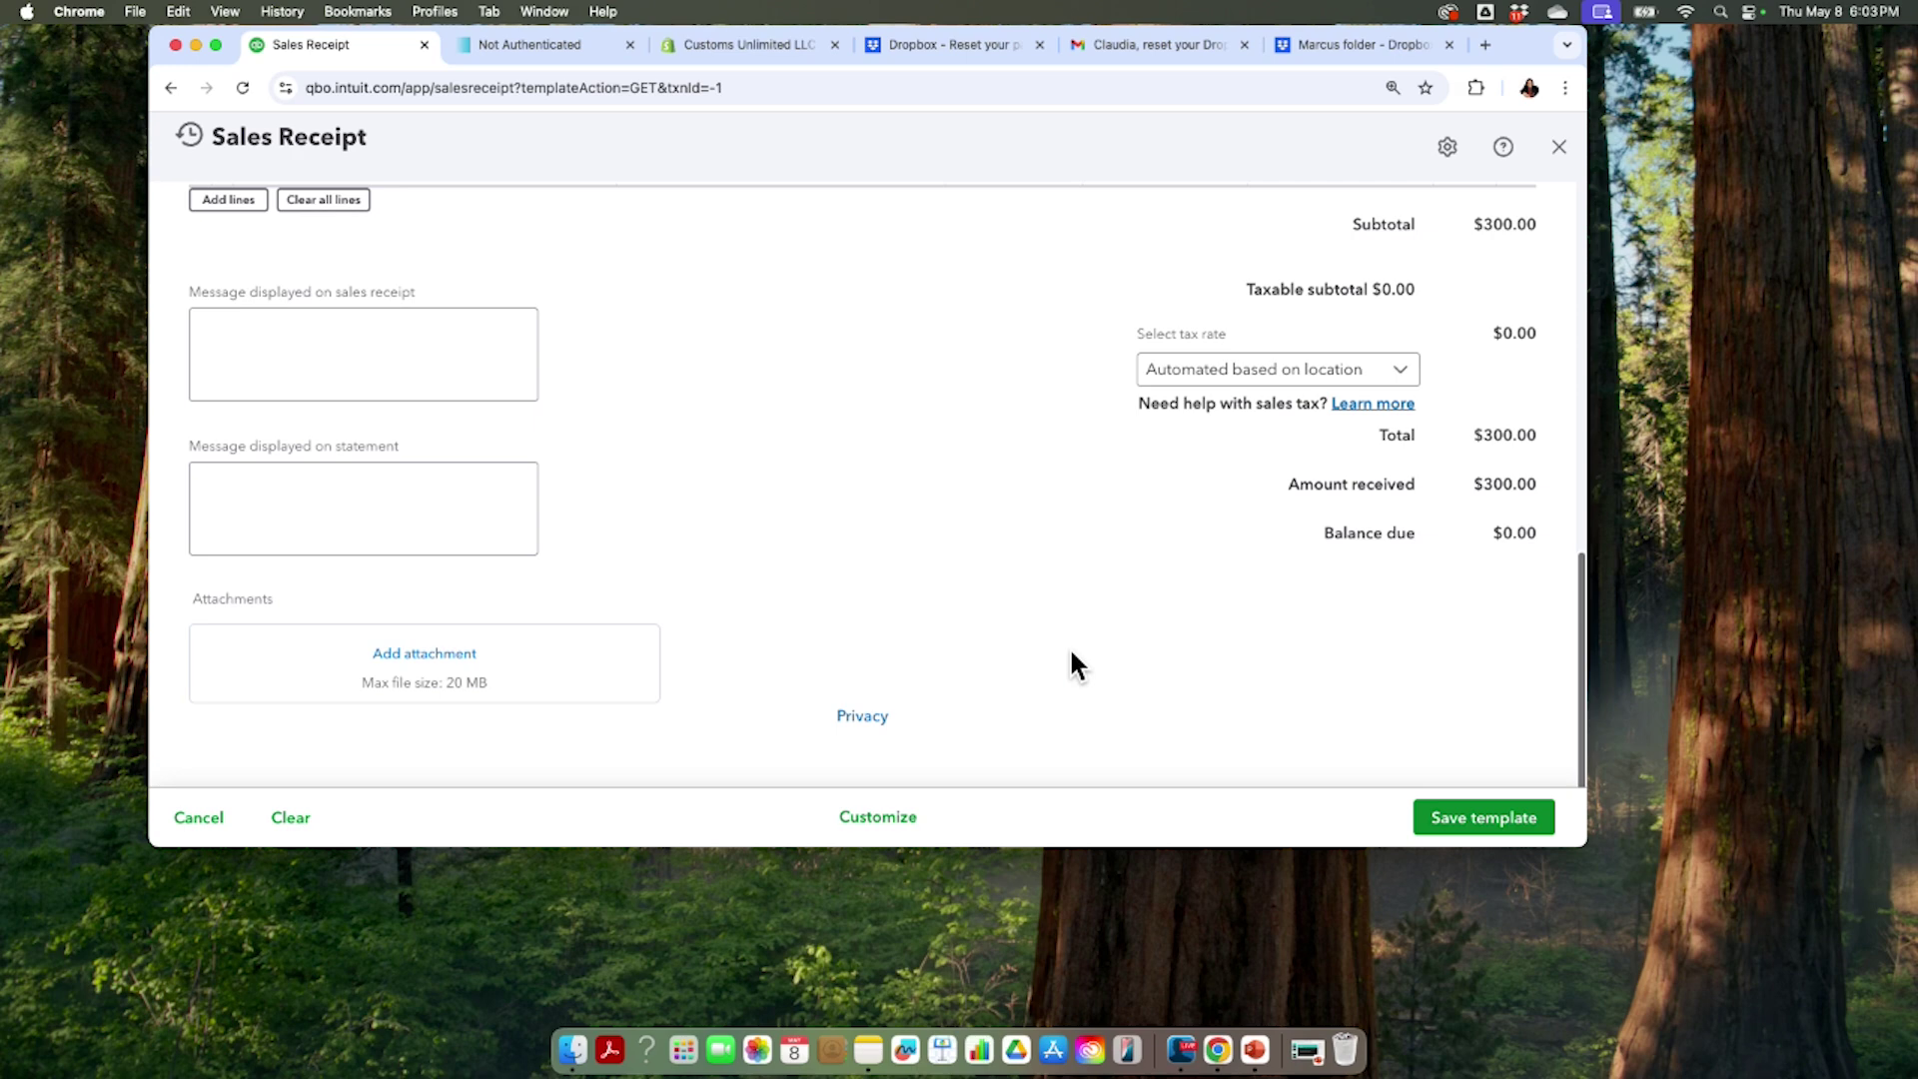
scroll(1055, 589, "up", 10)
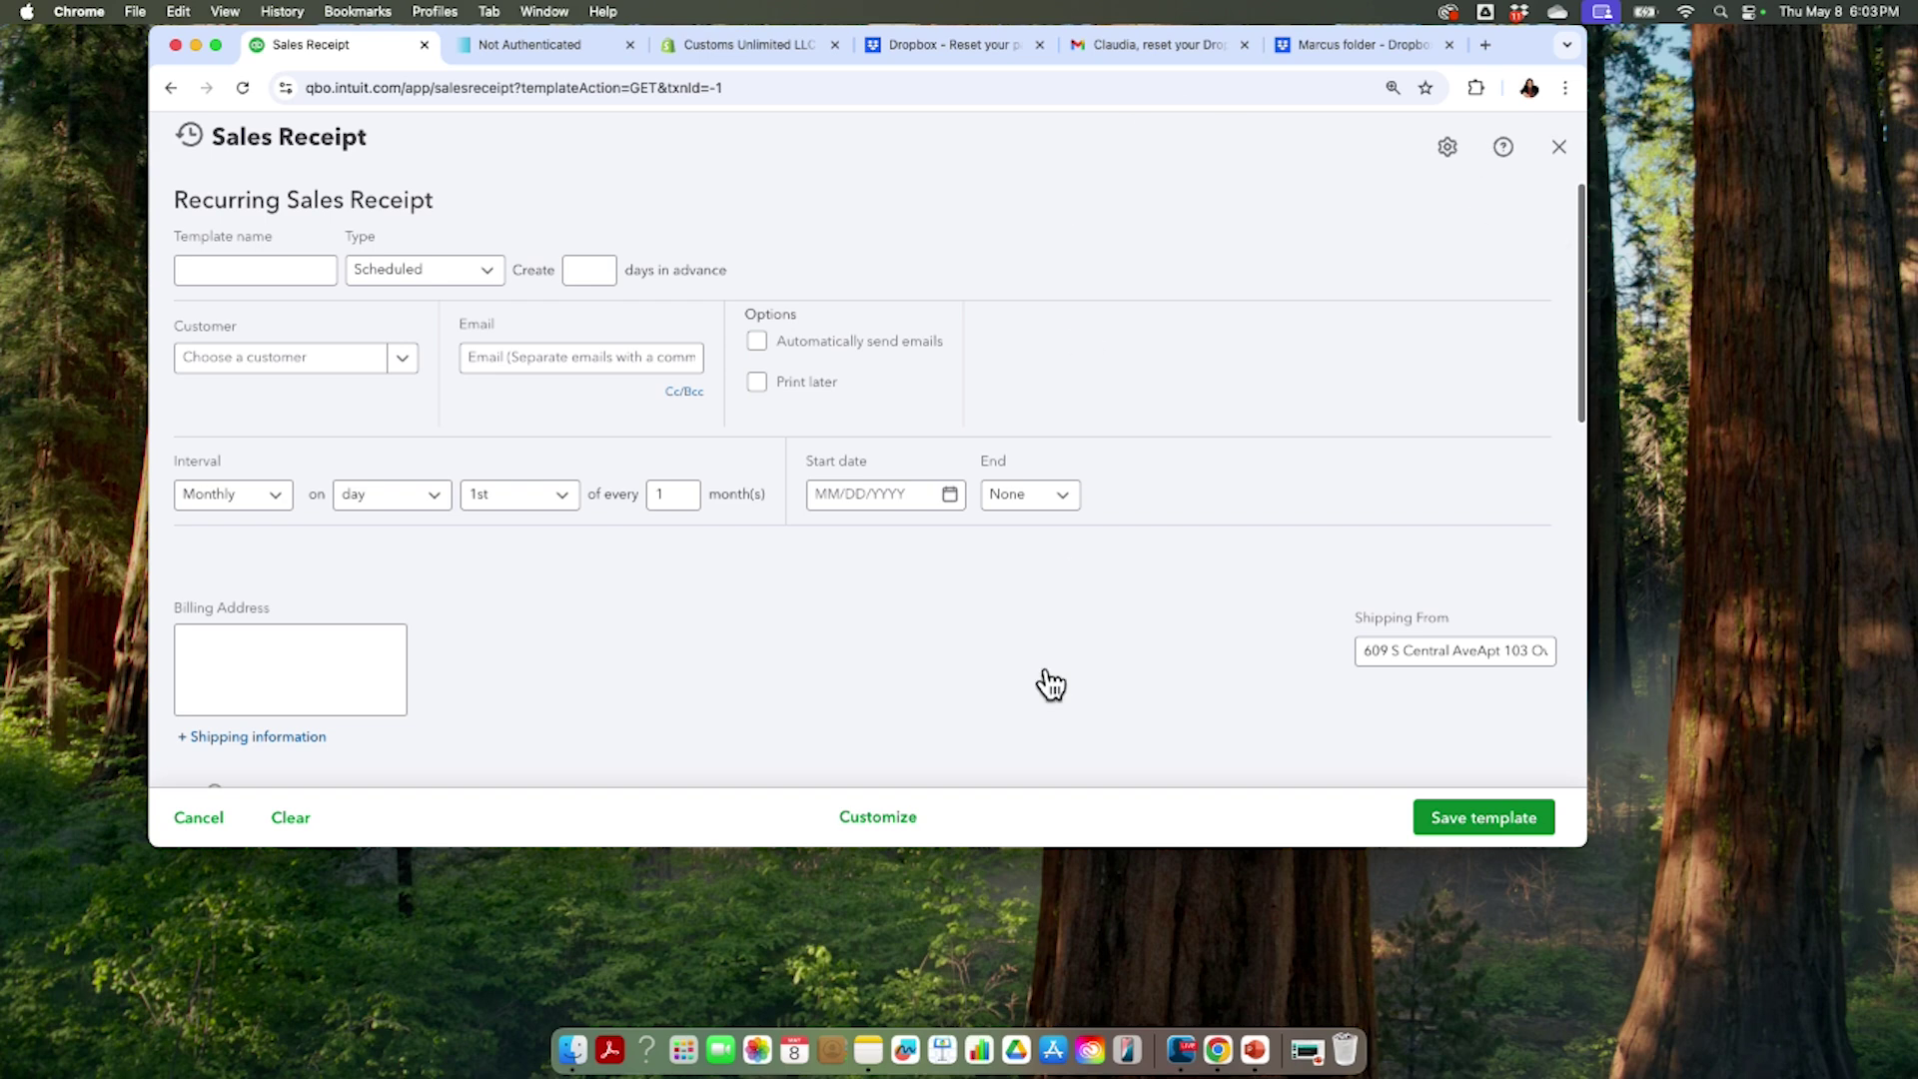
left_click(1559, 147)
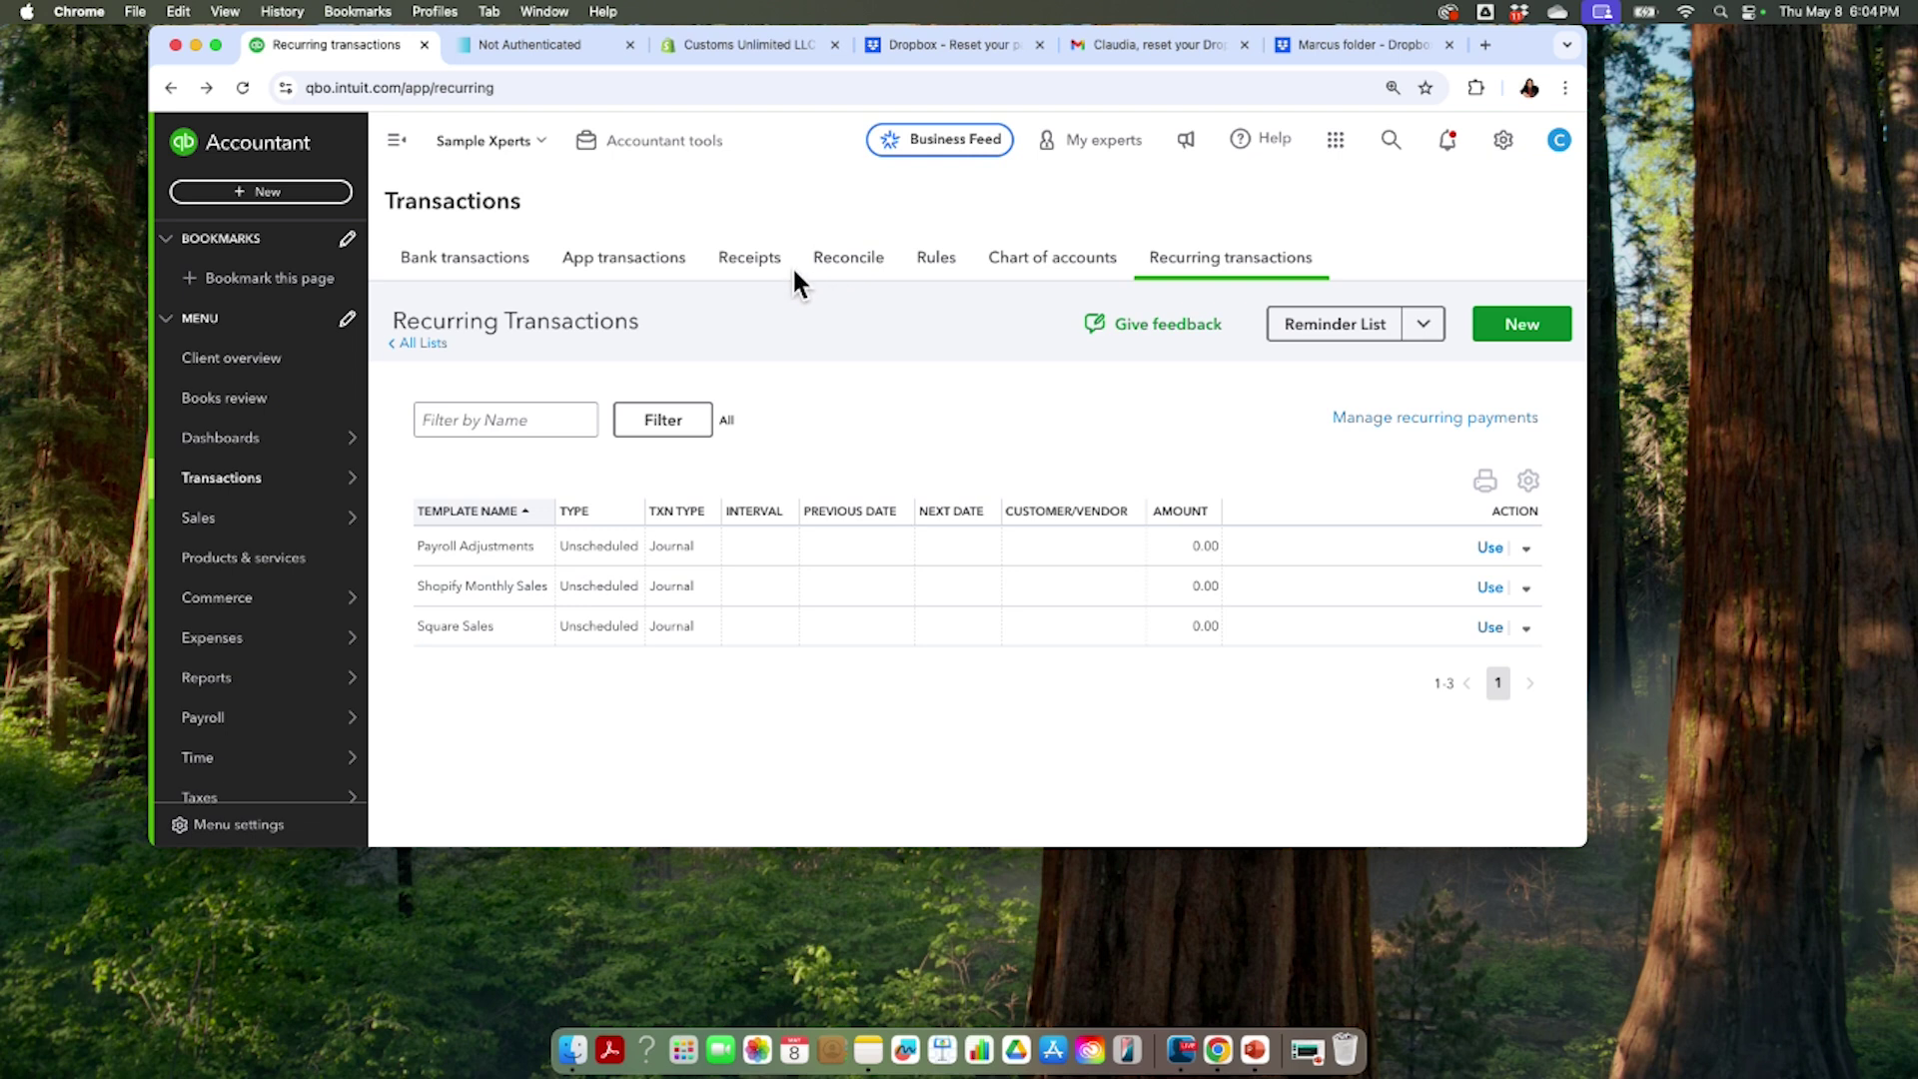
left_click(1506, 139)
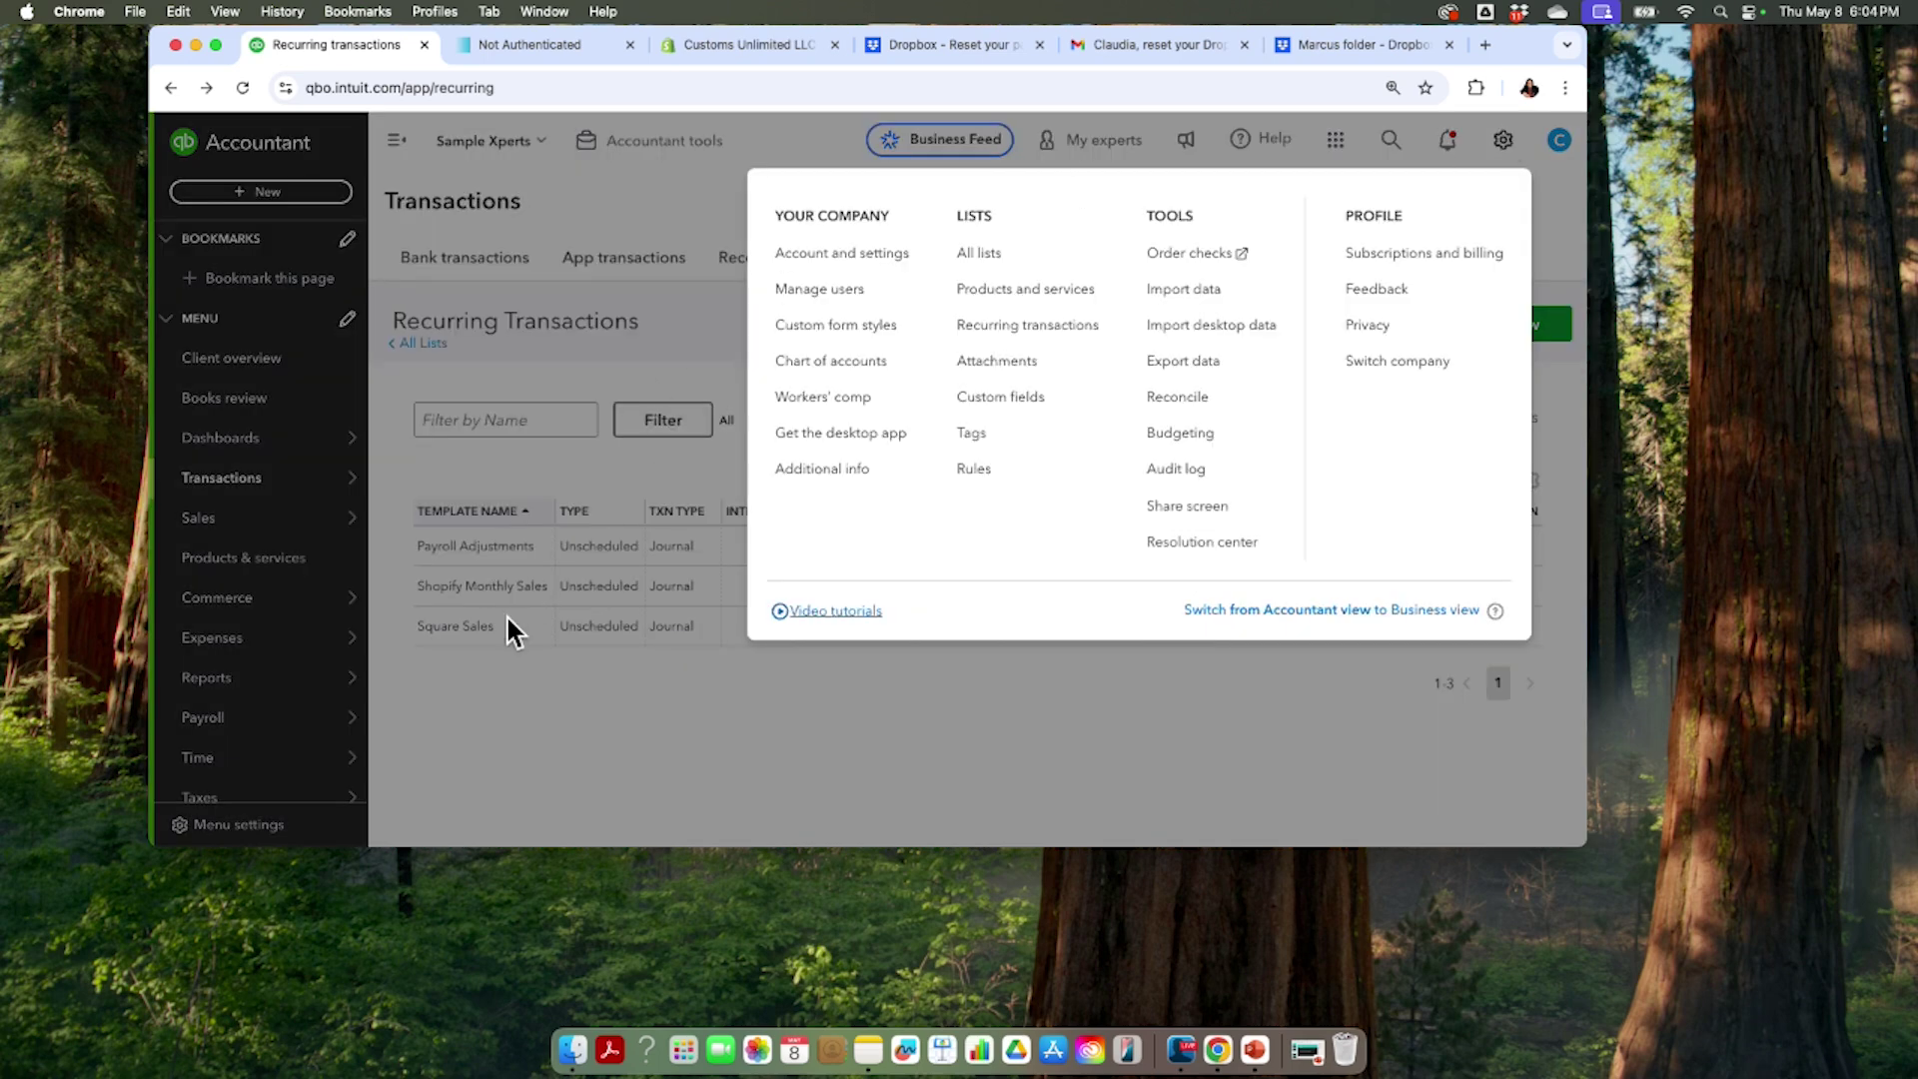
left_click(536, 711)
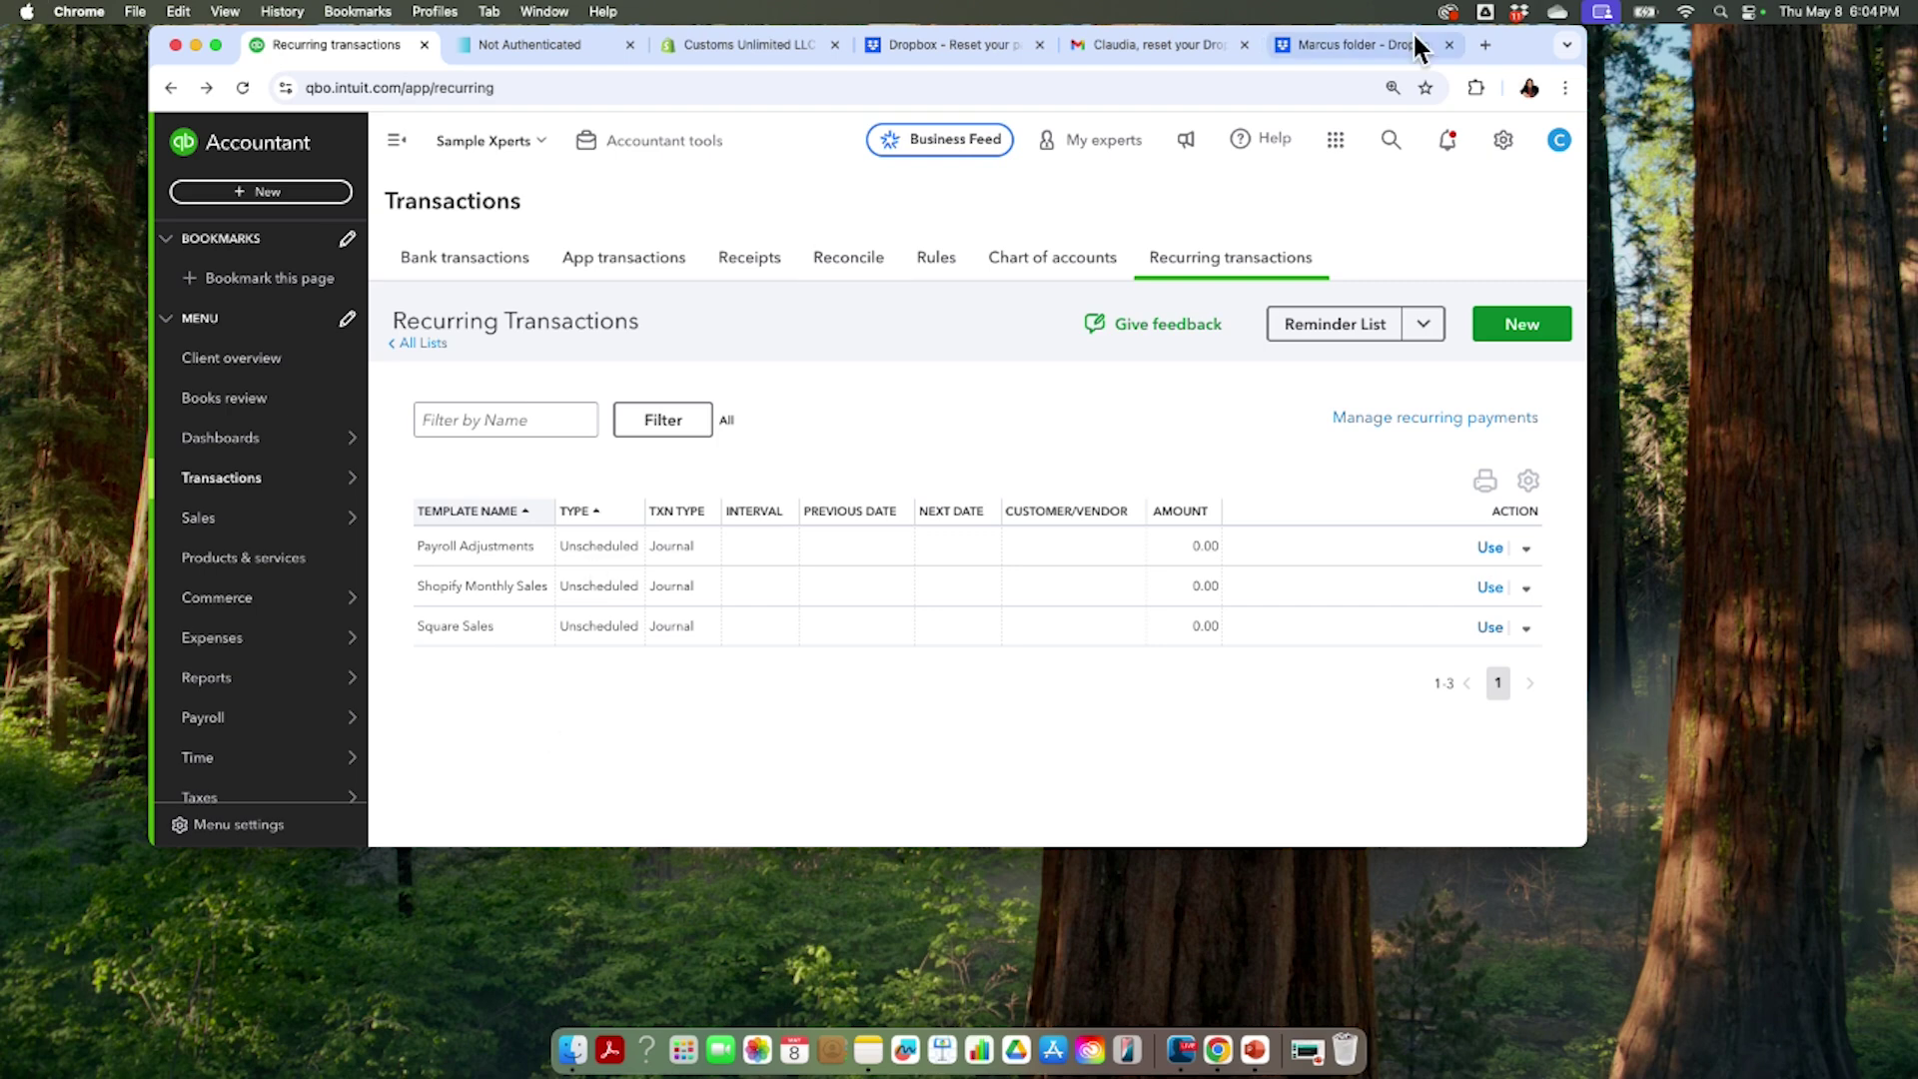
Step: Open the advanced transactions search and filter the transactions by the Sales receipt type
left_click(1397, 132)
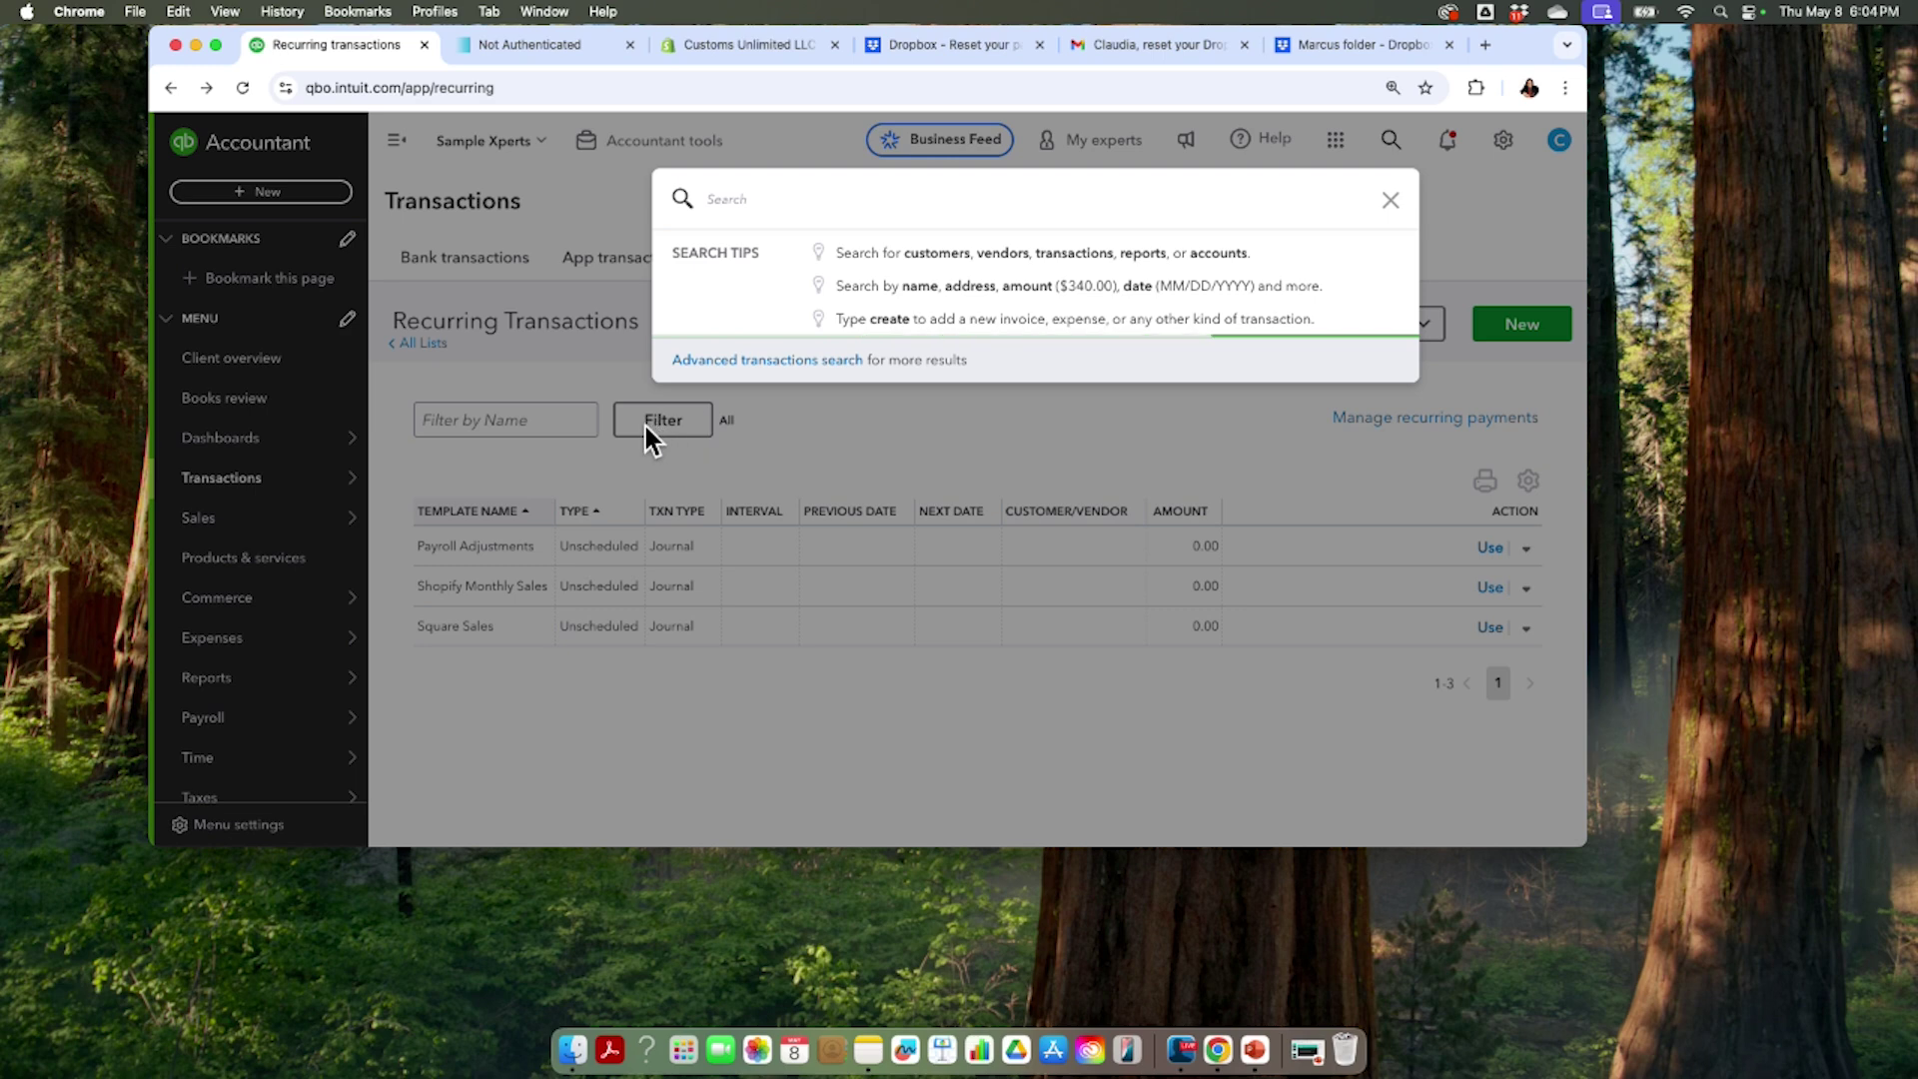
left_click(812, 723)
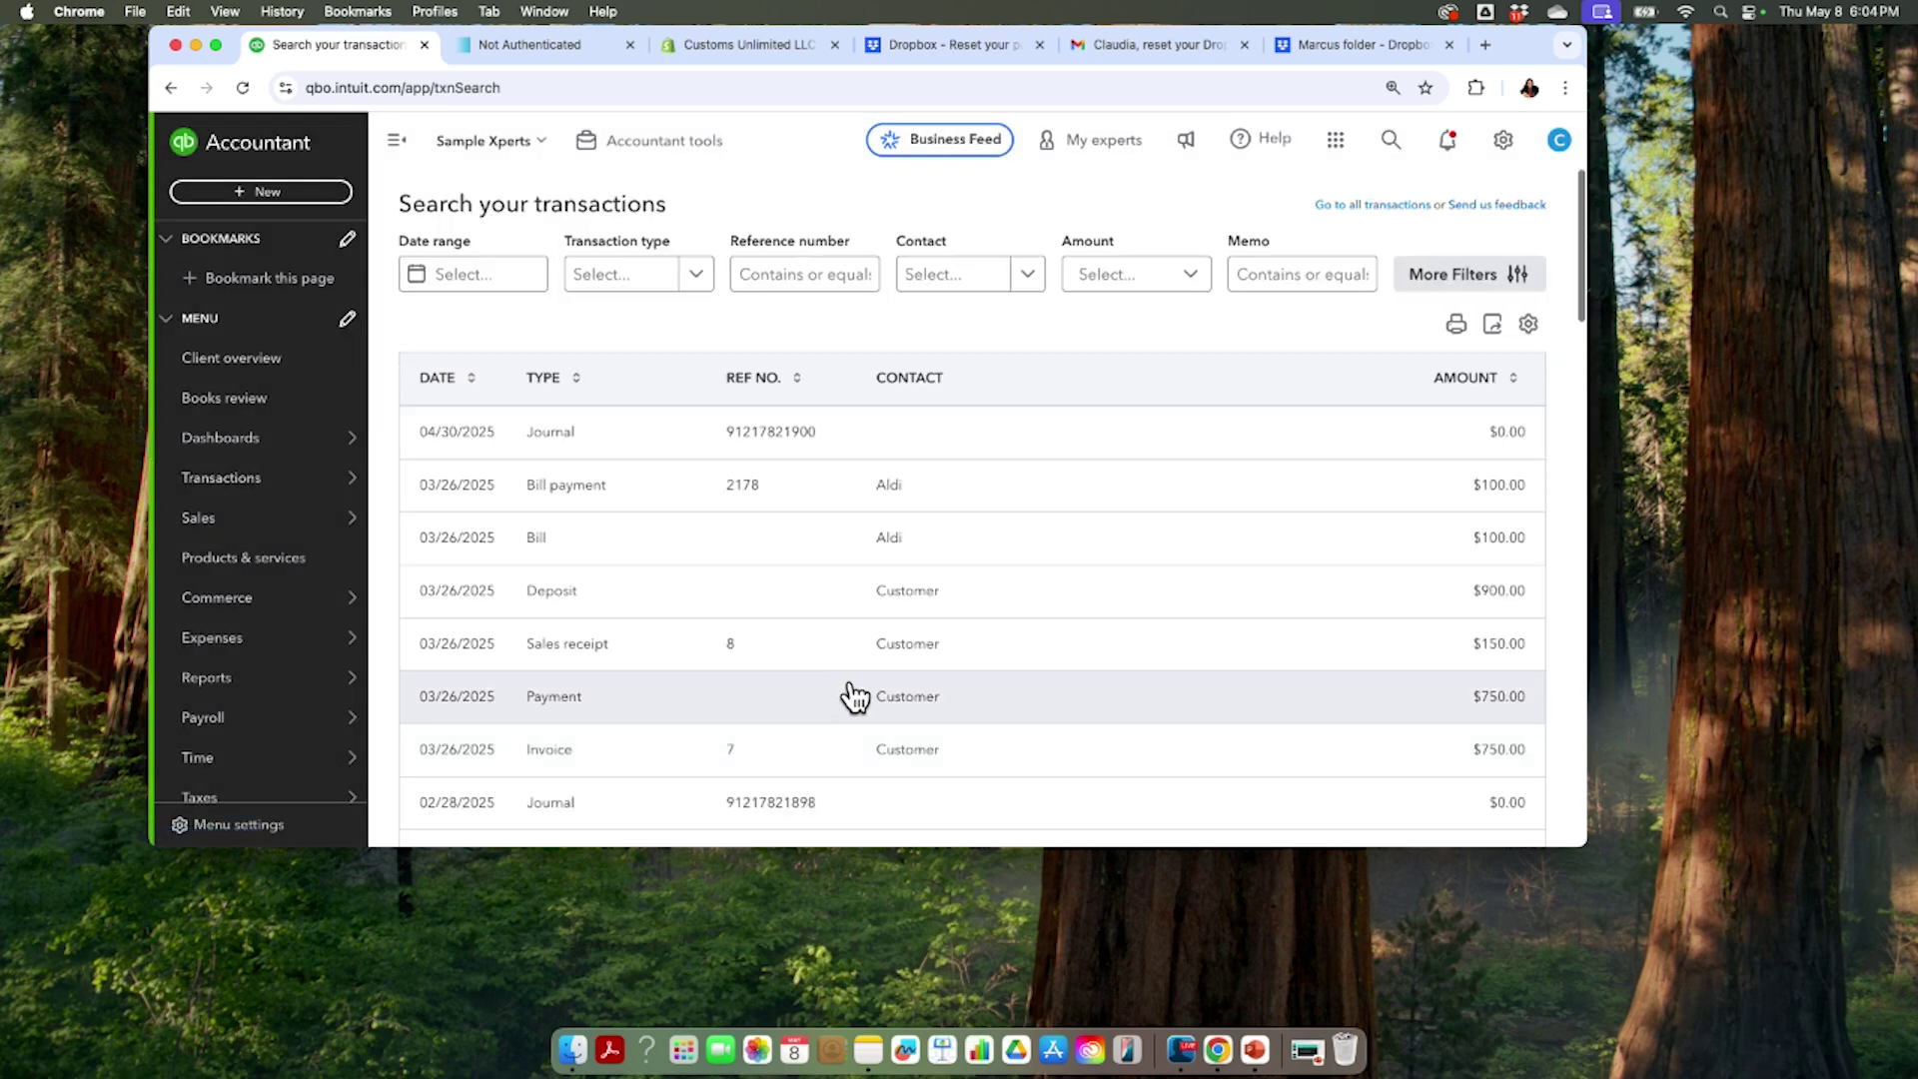
left_click(696, 272)
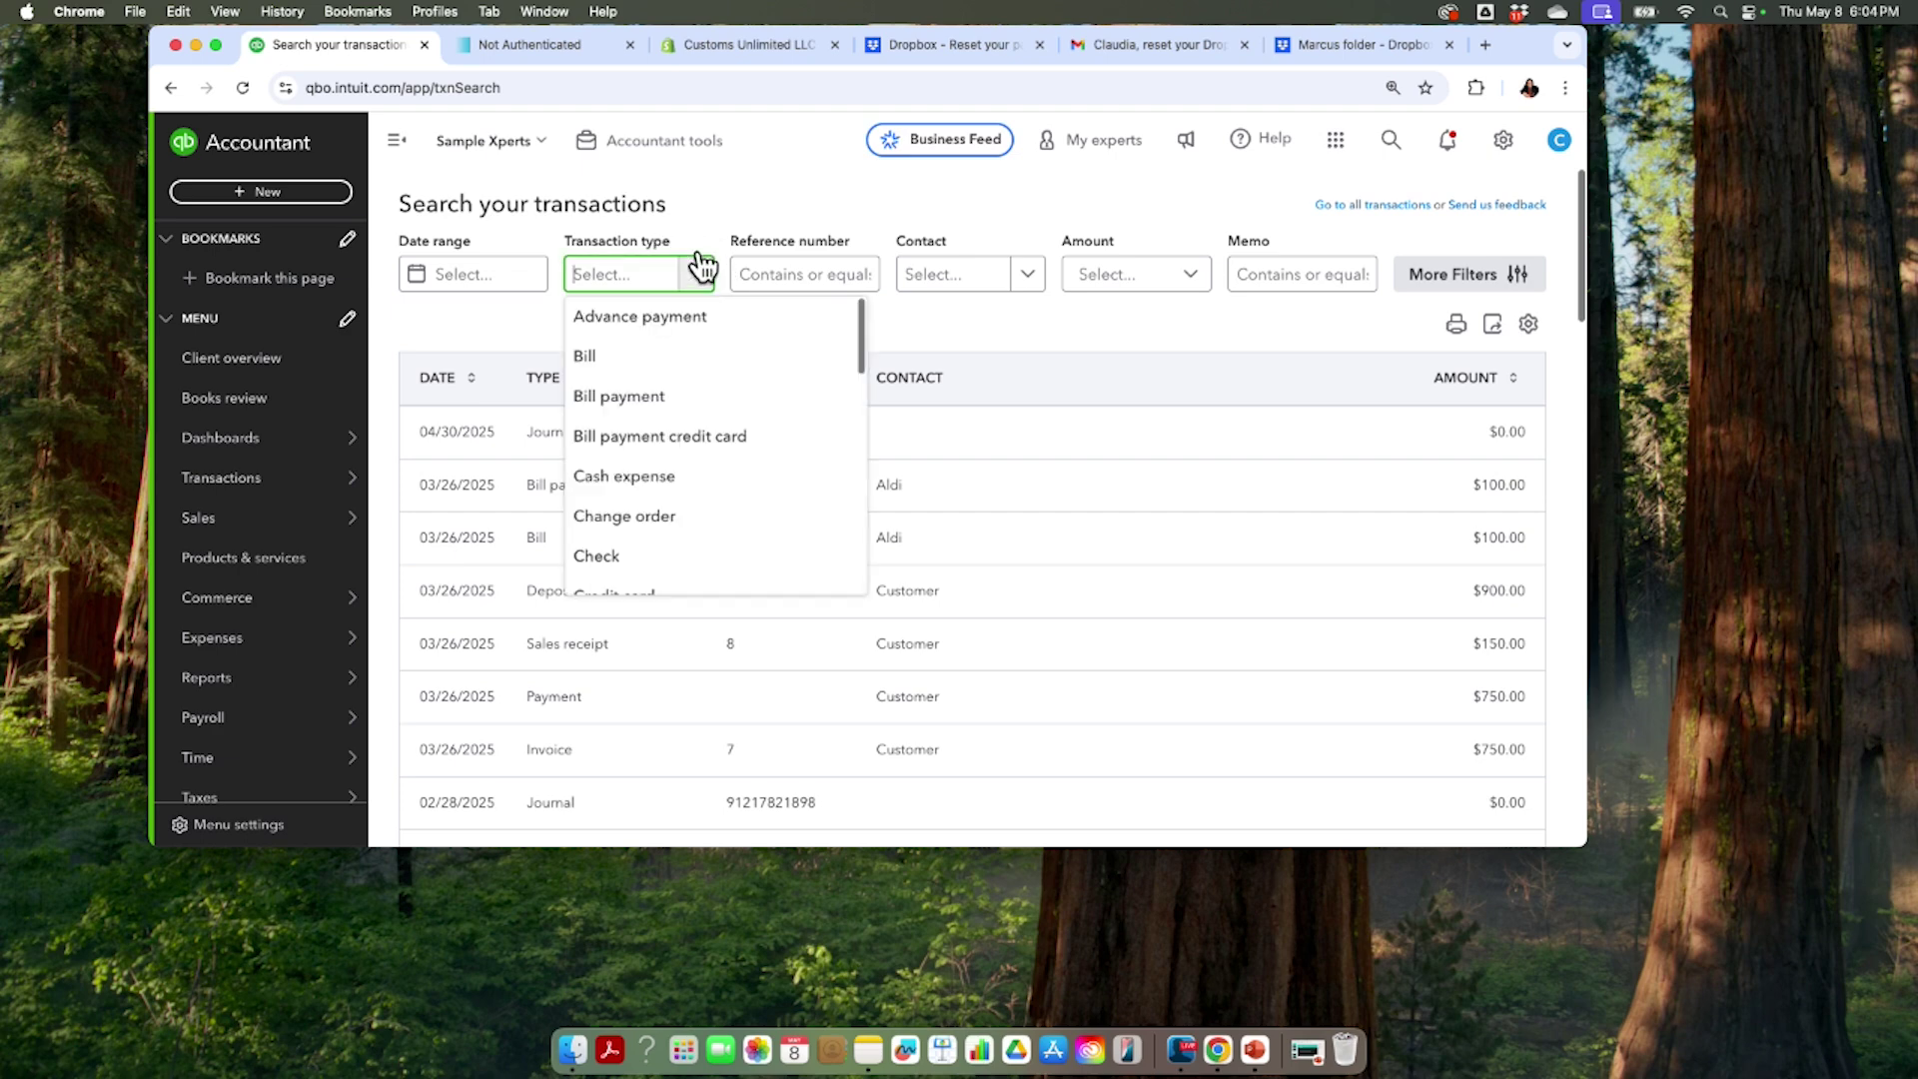
scroll(706, 425, "down", 1)
scroll(707, 423, "down", 8)
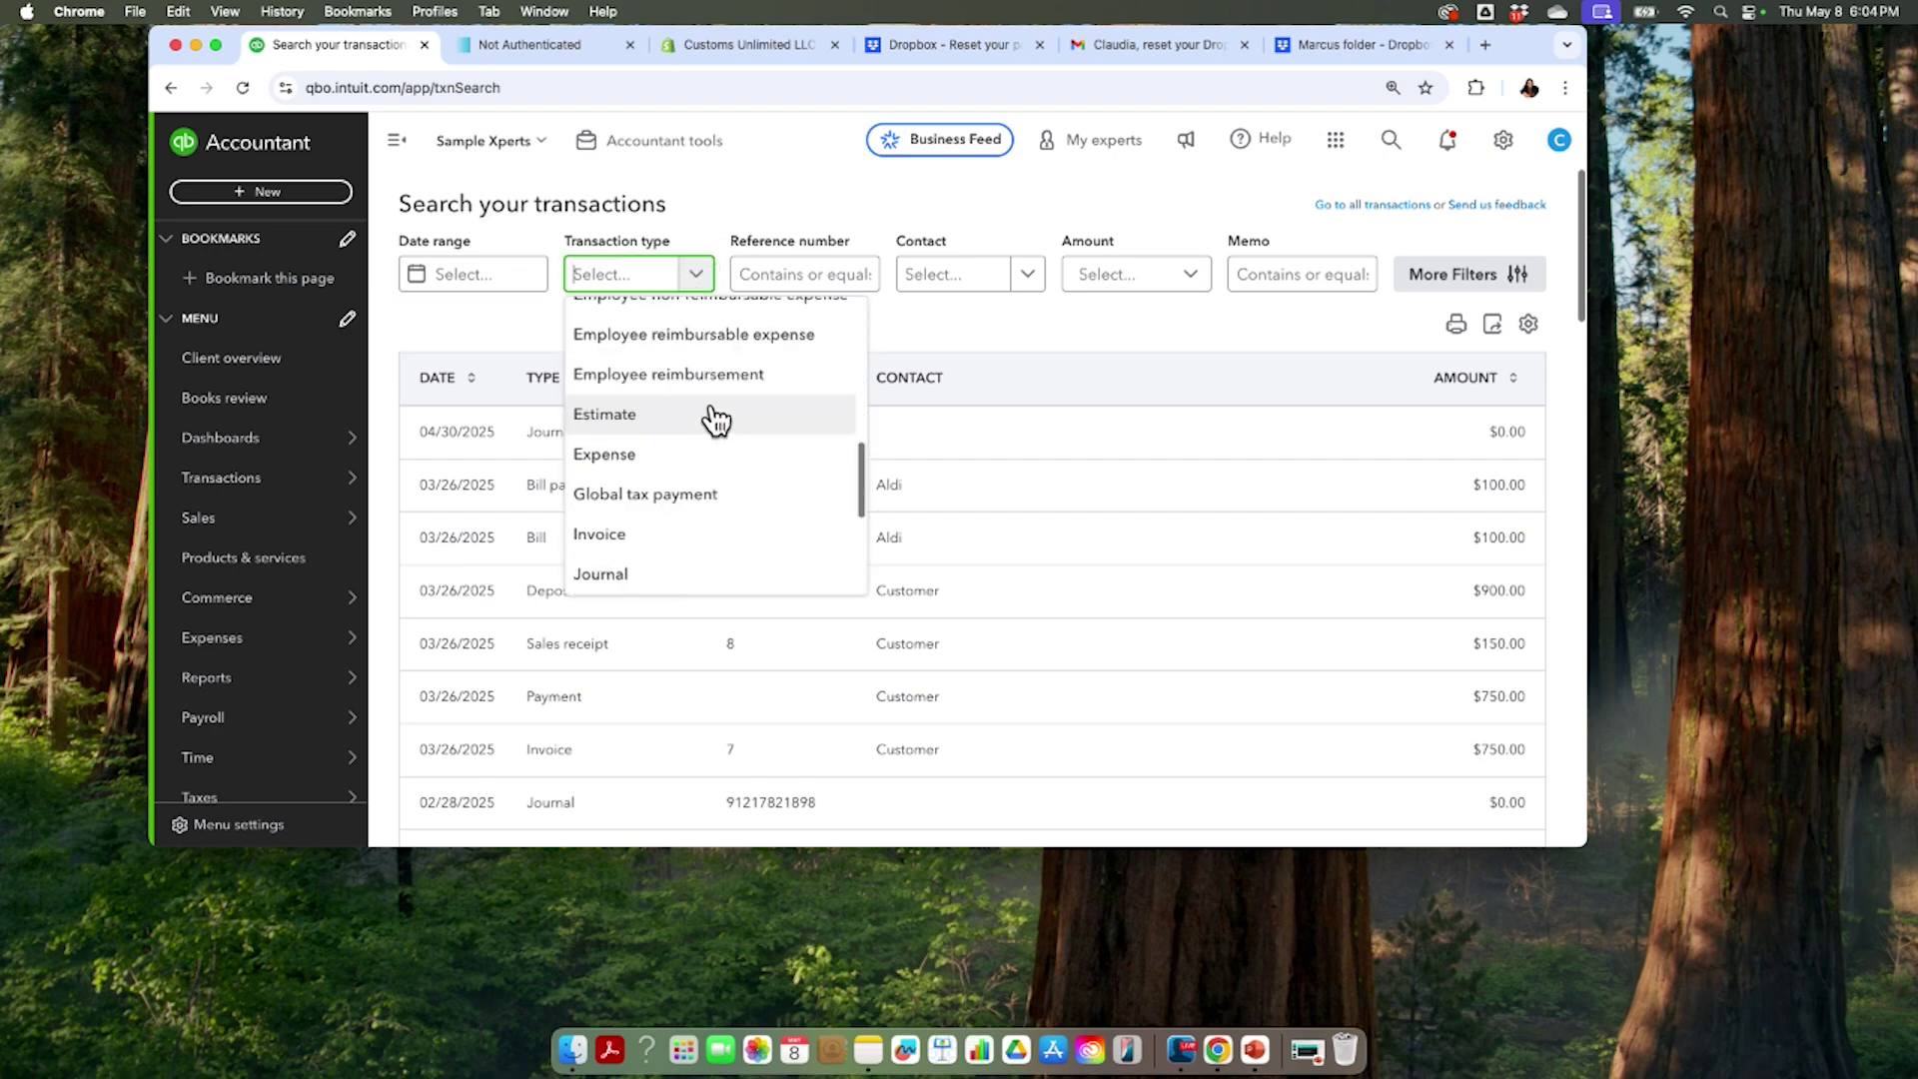
left_click(686, 449)
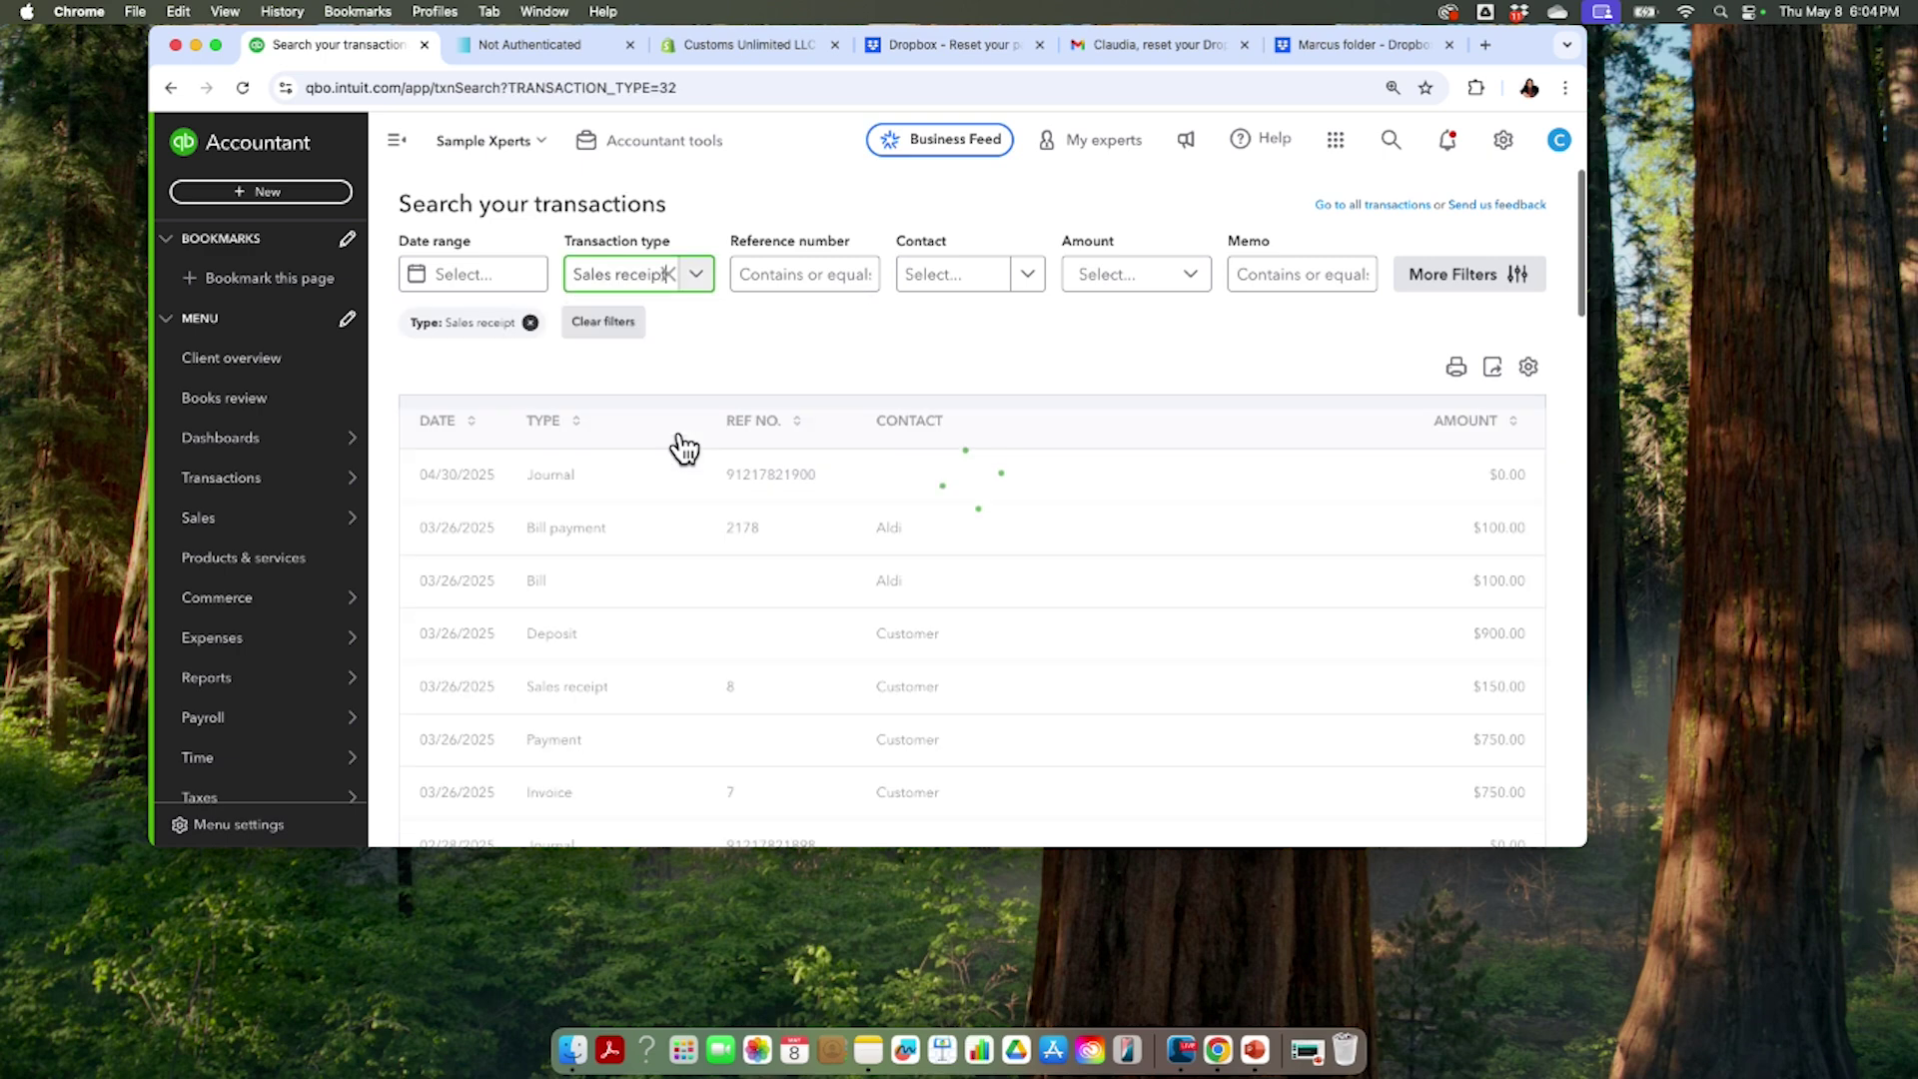
Step: Limit the sales receipt search to the custom date range 04/01/2025 to 04/30/2025
left_click(446, 273)
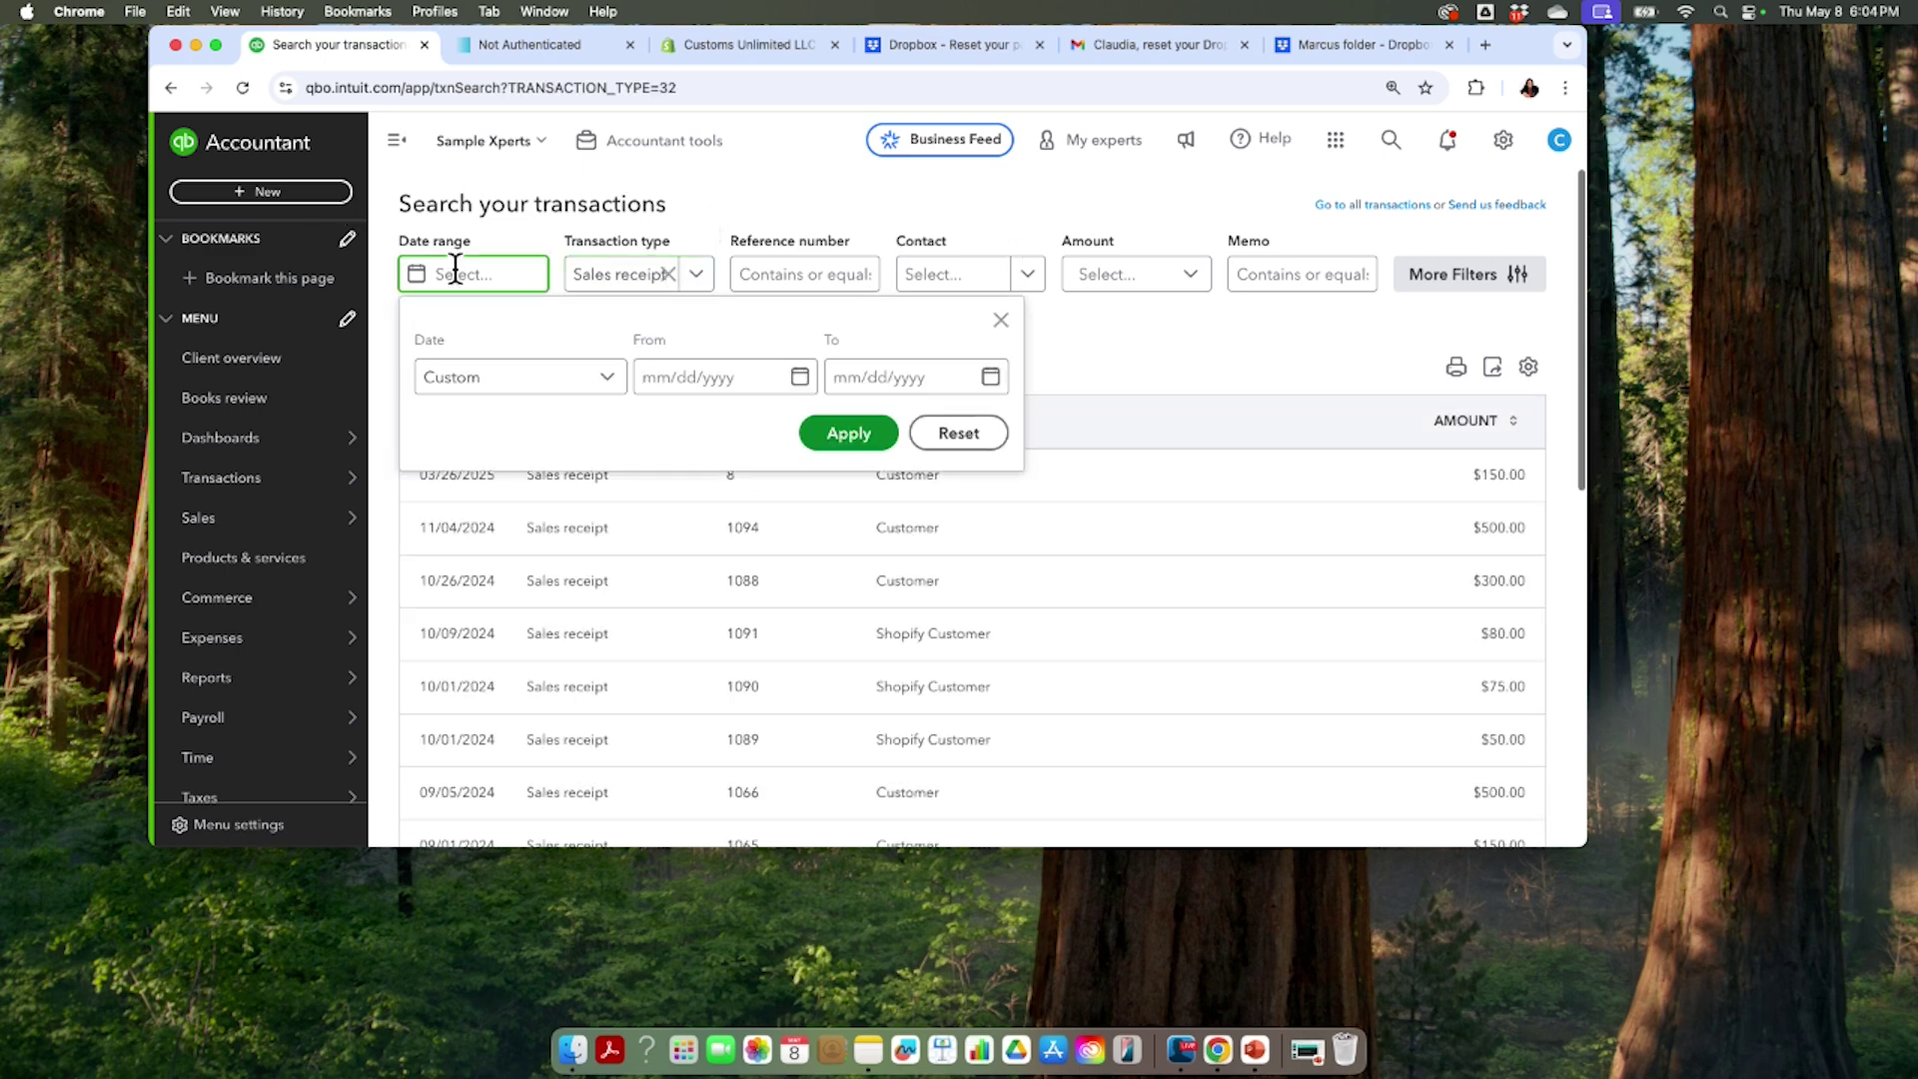
left_click(803, 377)
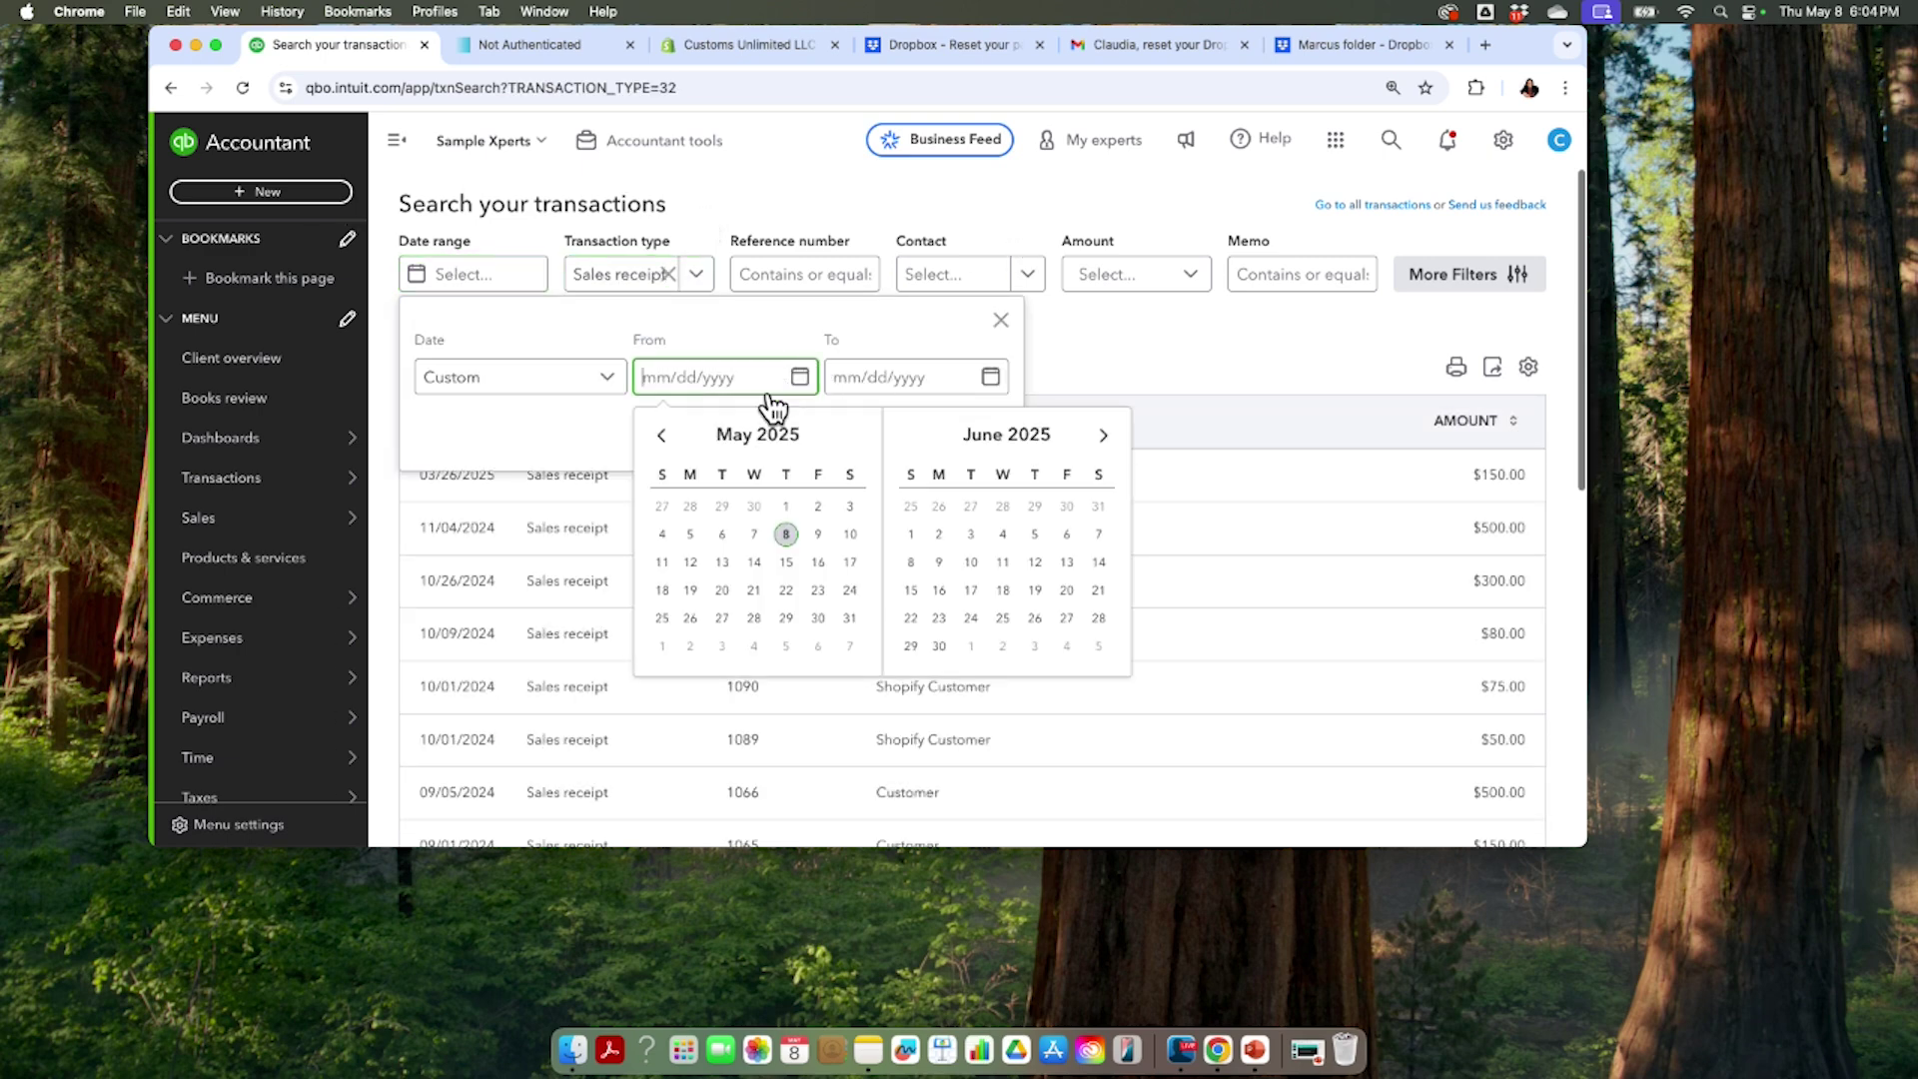
left_click(670, 431)
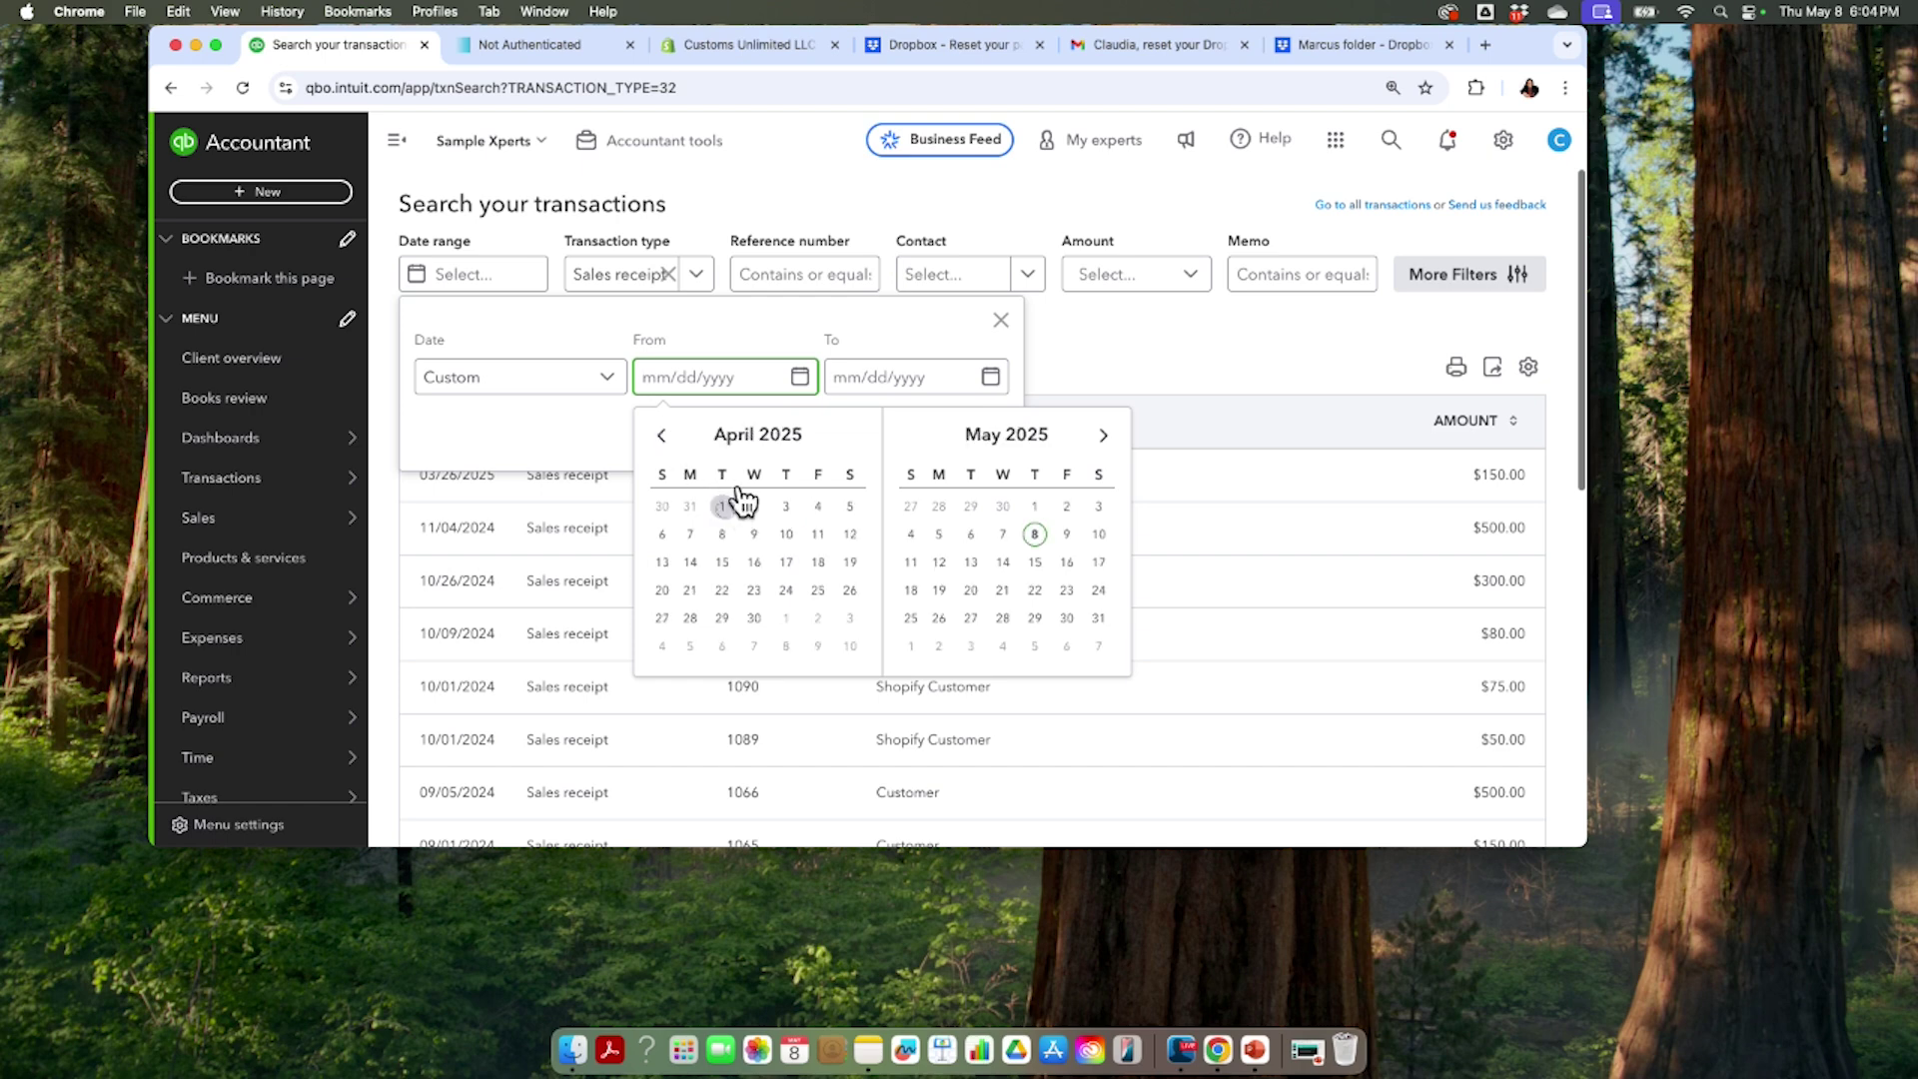
left_click(723, 505)
left_click(1003, 370)
left_click(868, 432)
left_click(946, 616)
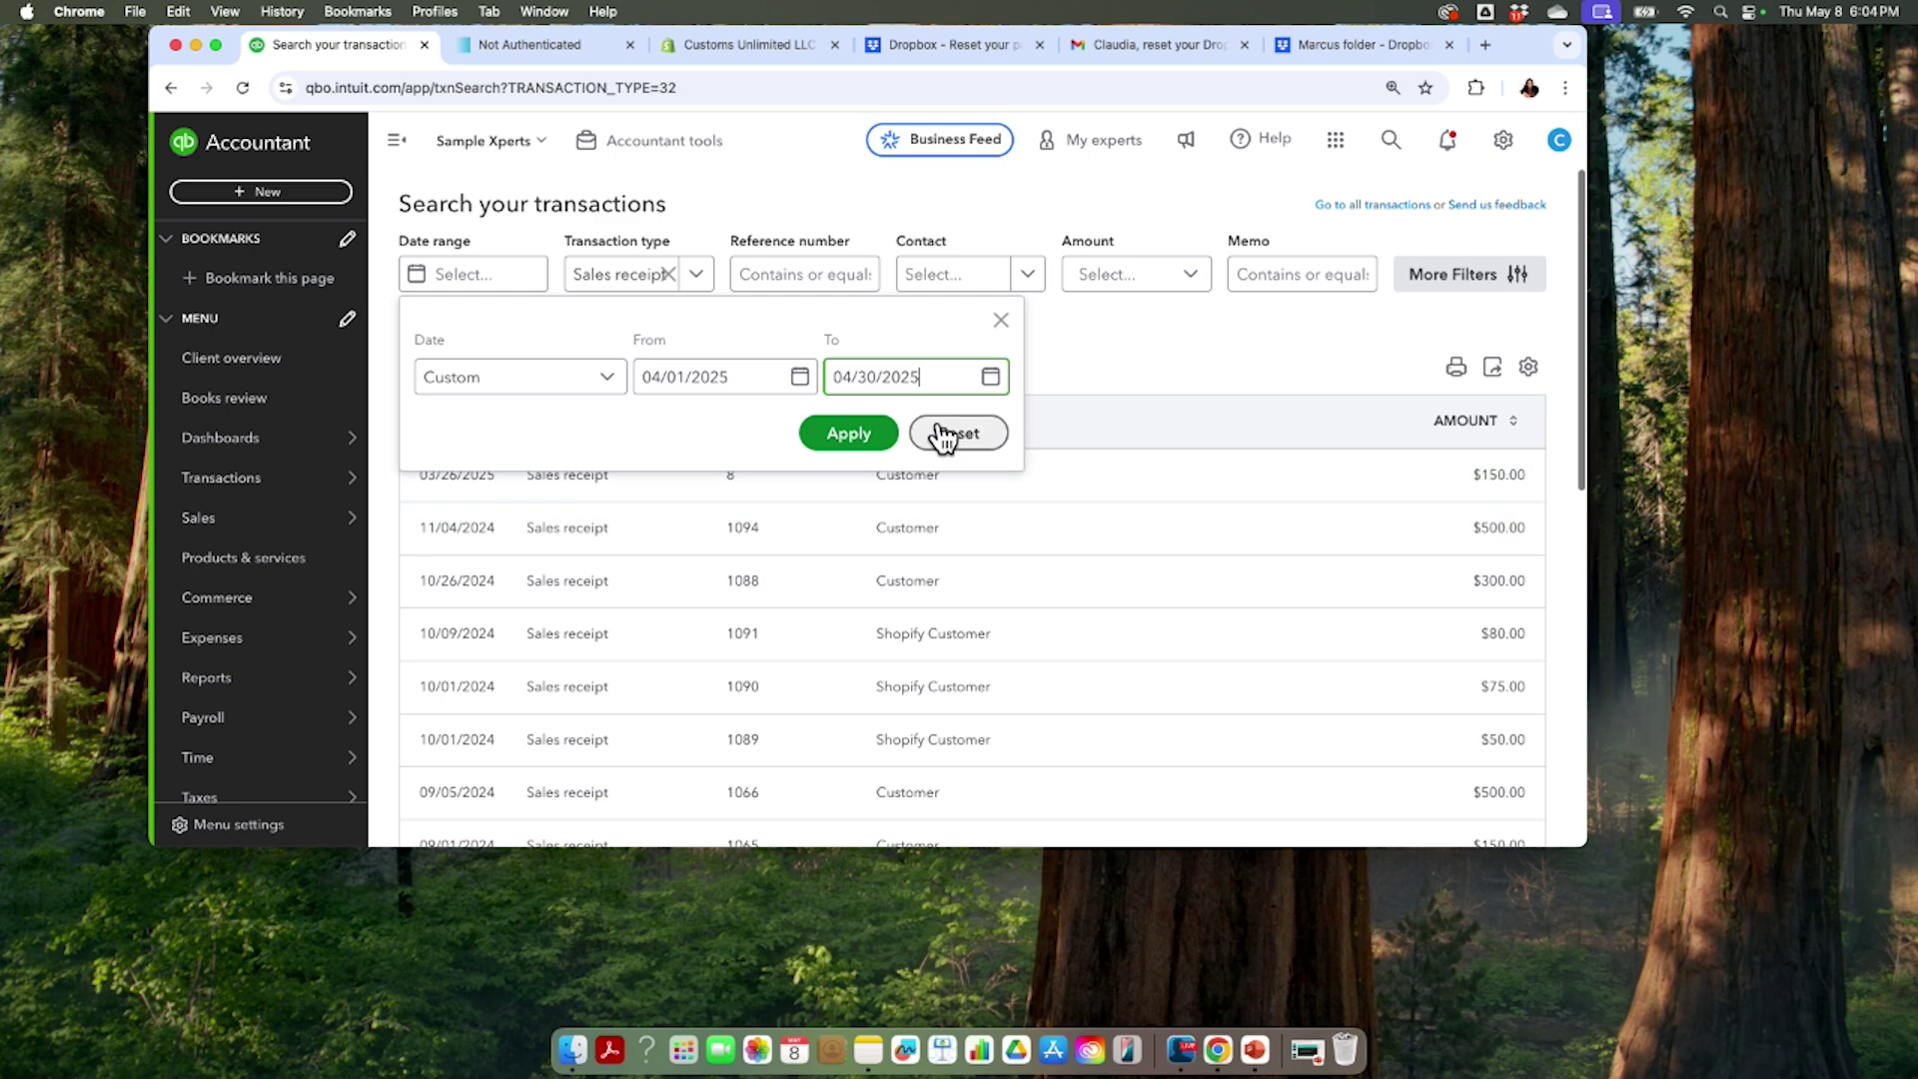
left_click(879, 430)
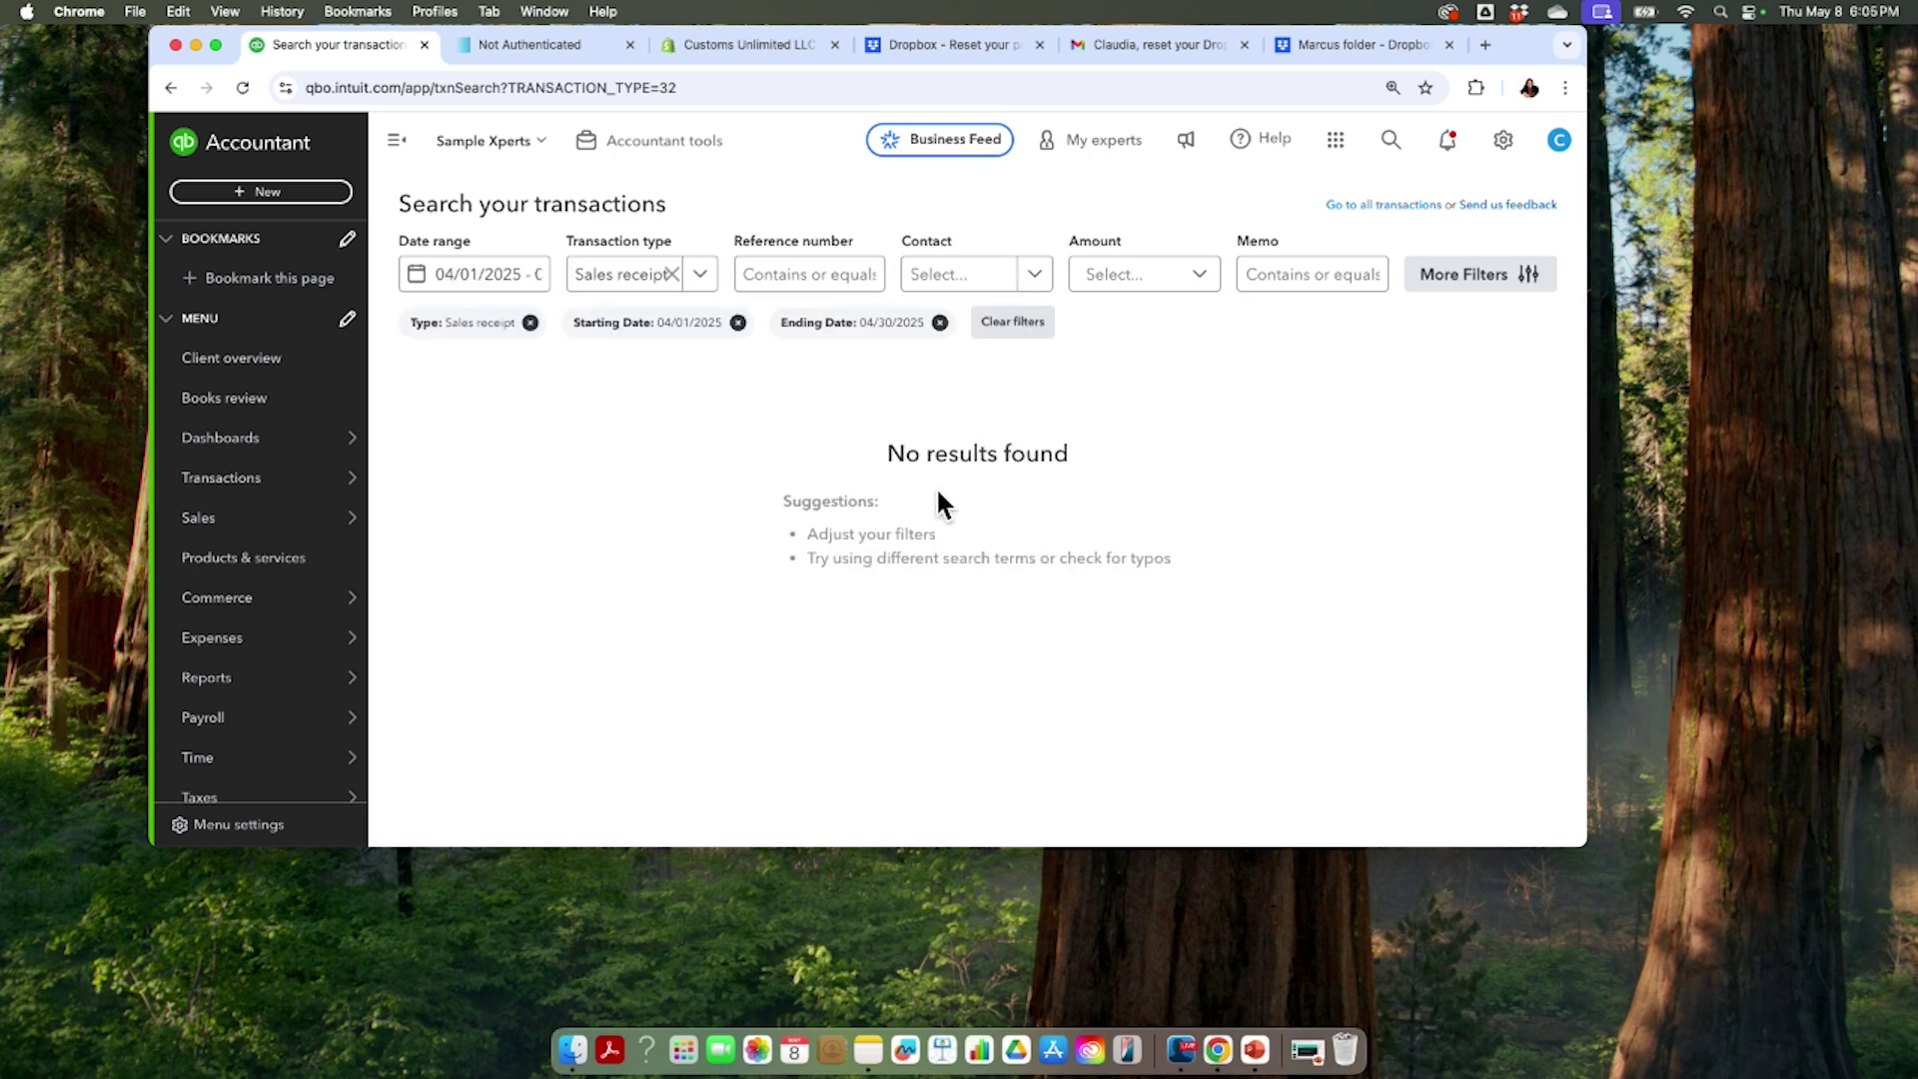